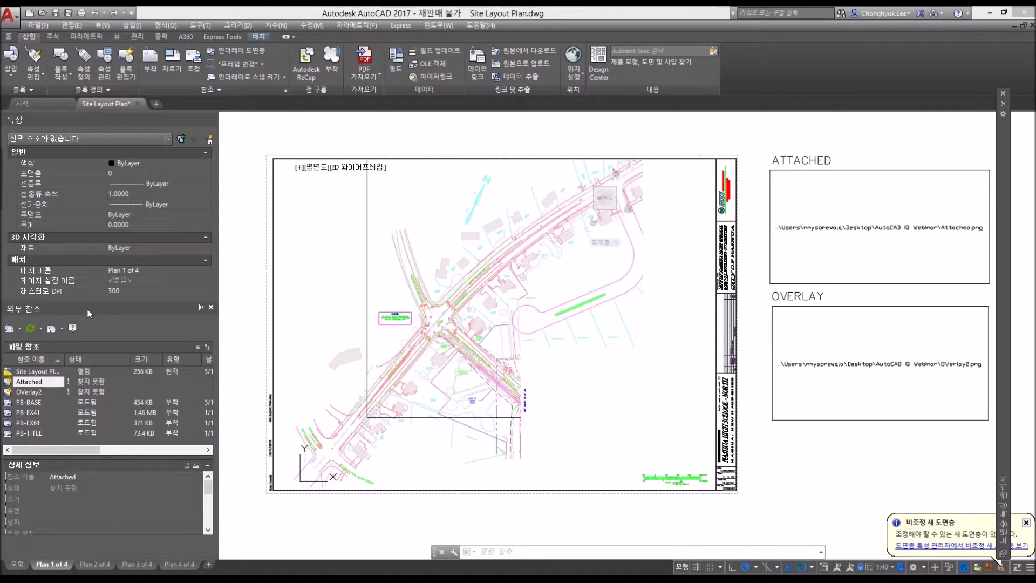
Step: Bring up the coordination model file selection, review the available Navisworks file types, and cancel without attaching a model
mouse_move(119, 413)
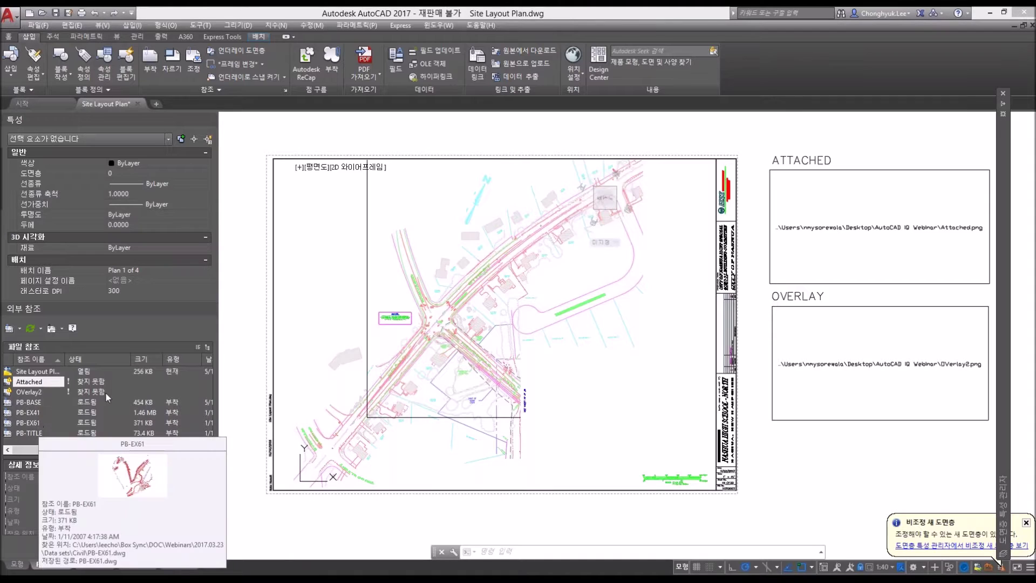
mouse_move(106, 392)
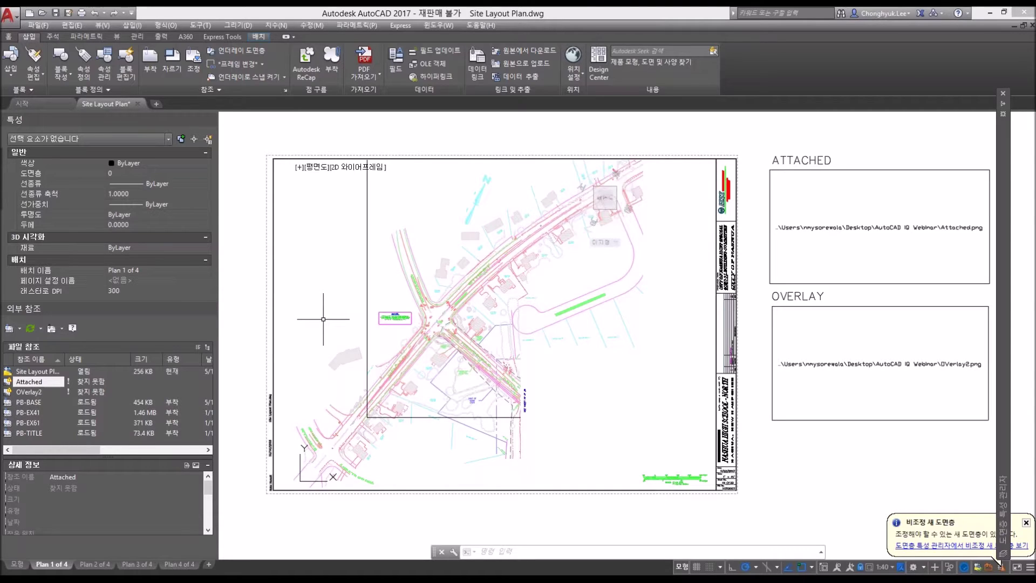
left_click(20, 329)
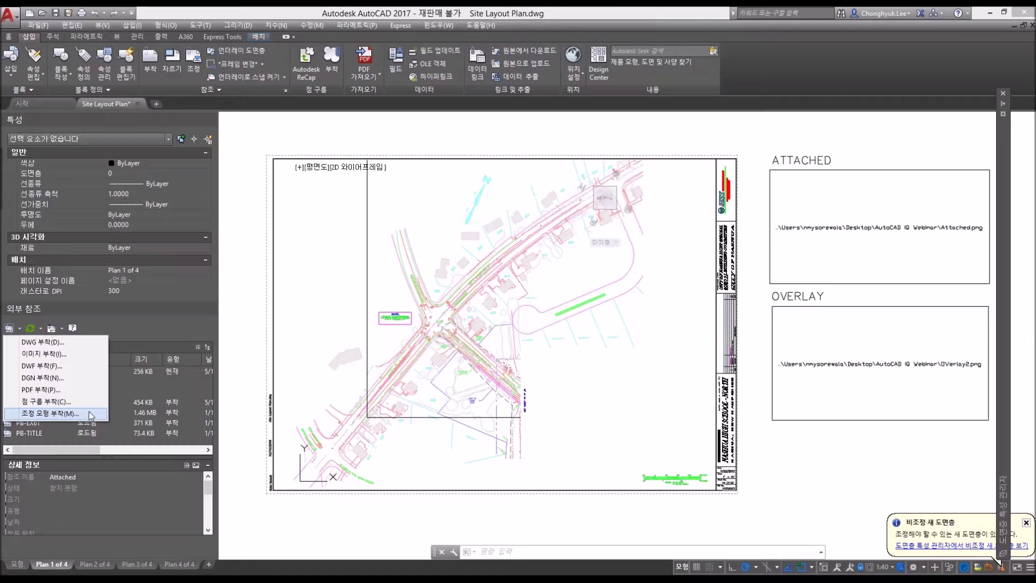
left_click(90, 414)
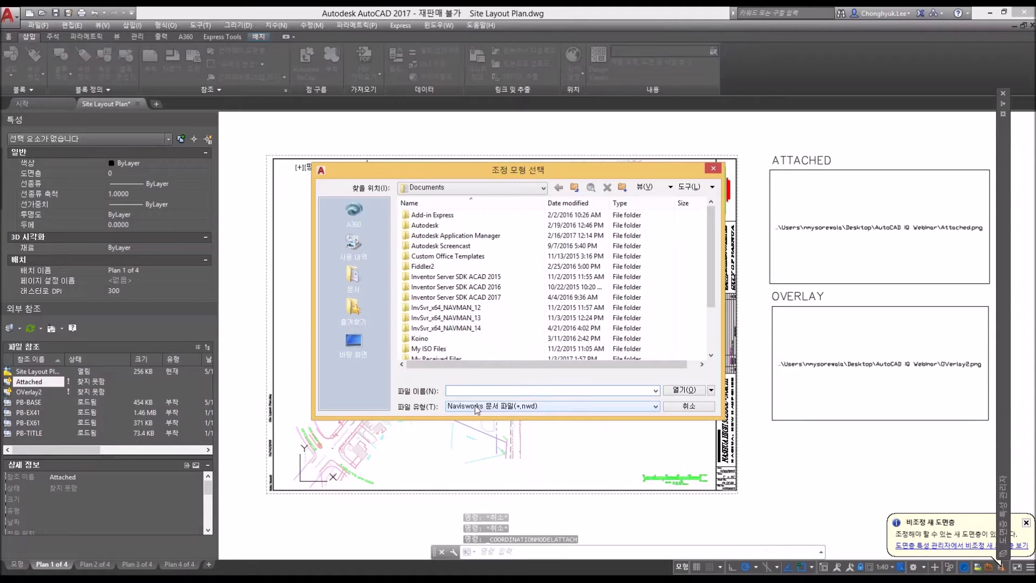
left_click(477, 408)
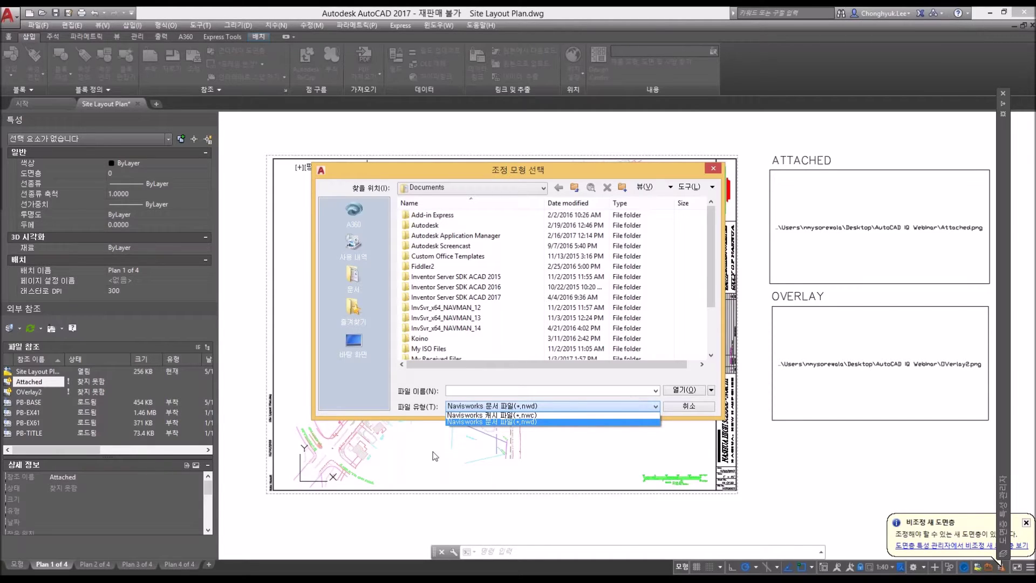
left_click(576, 407)
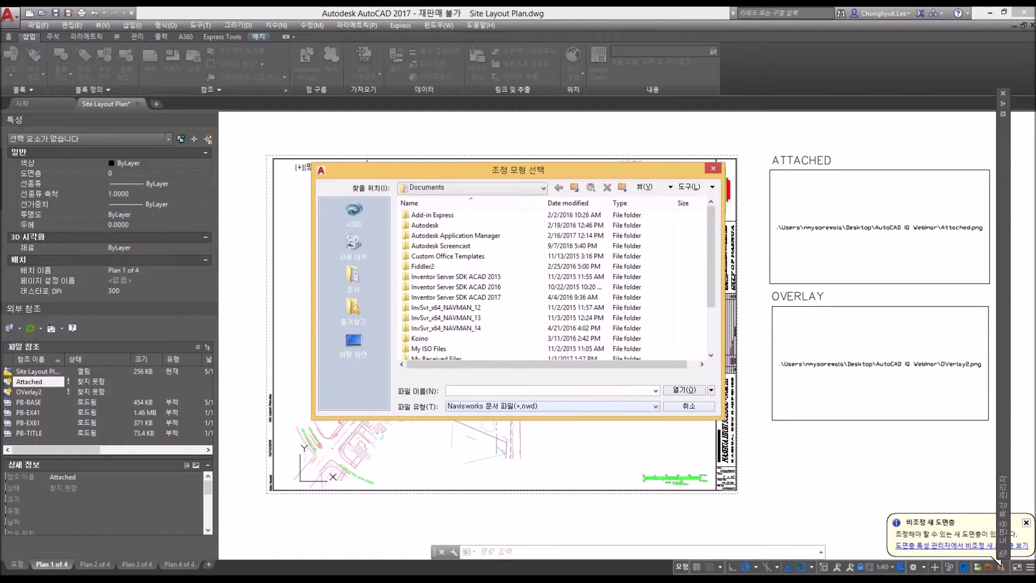
left_click(689, 406)
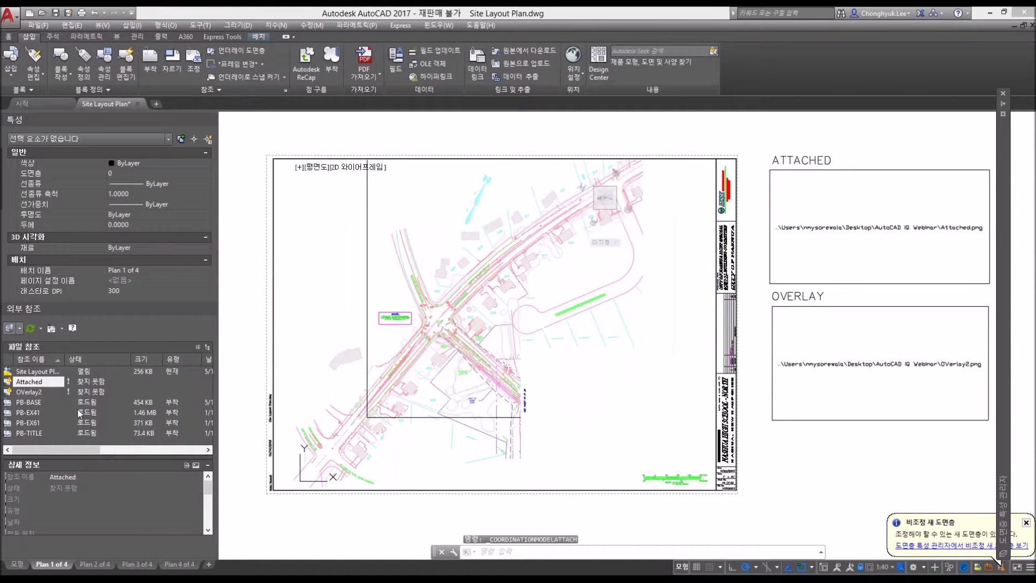
left_click(19, 328)
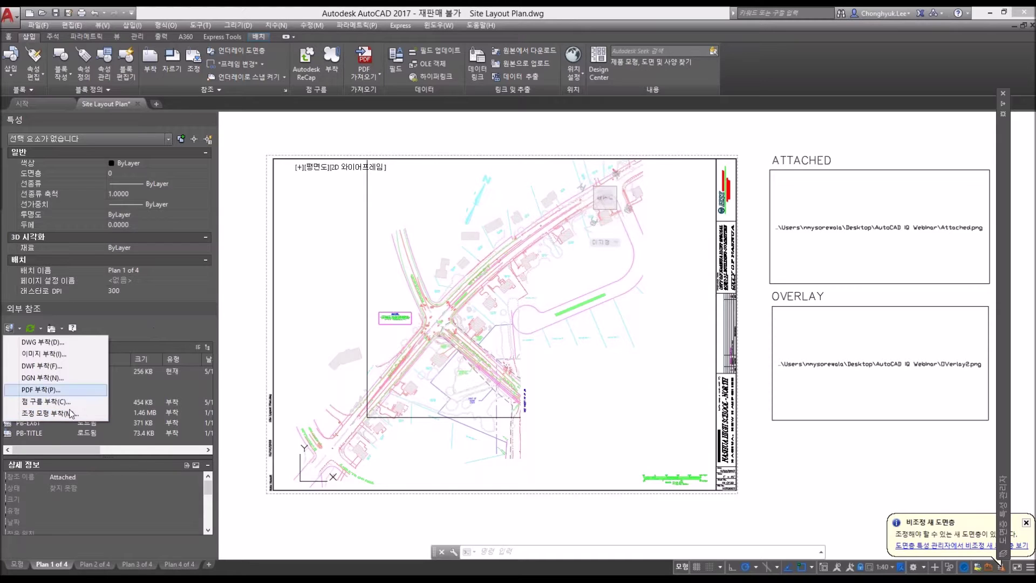
key("Return")
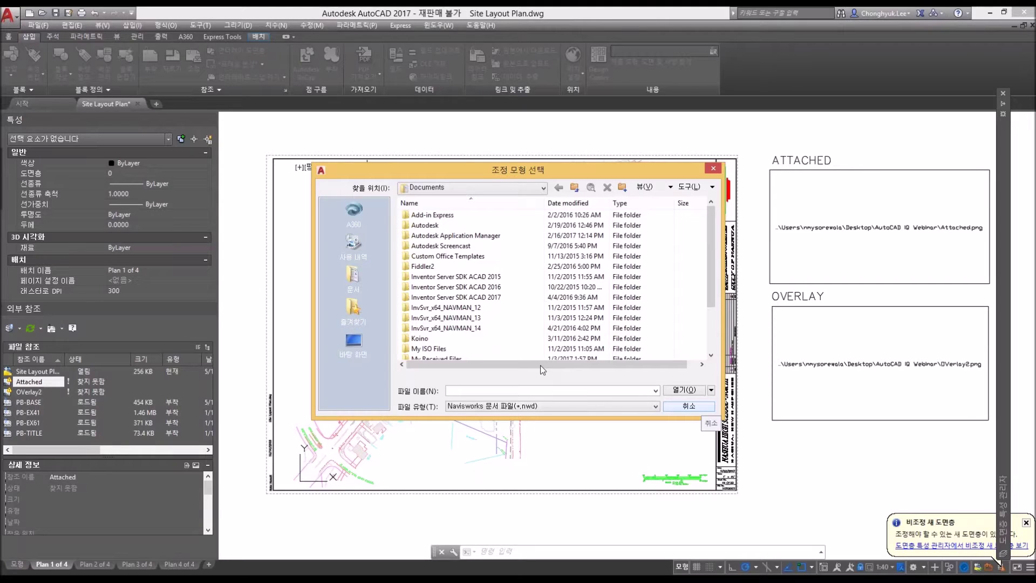
key("Escape")
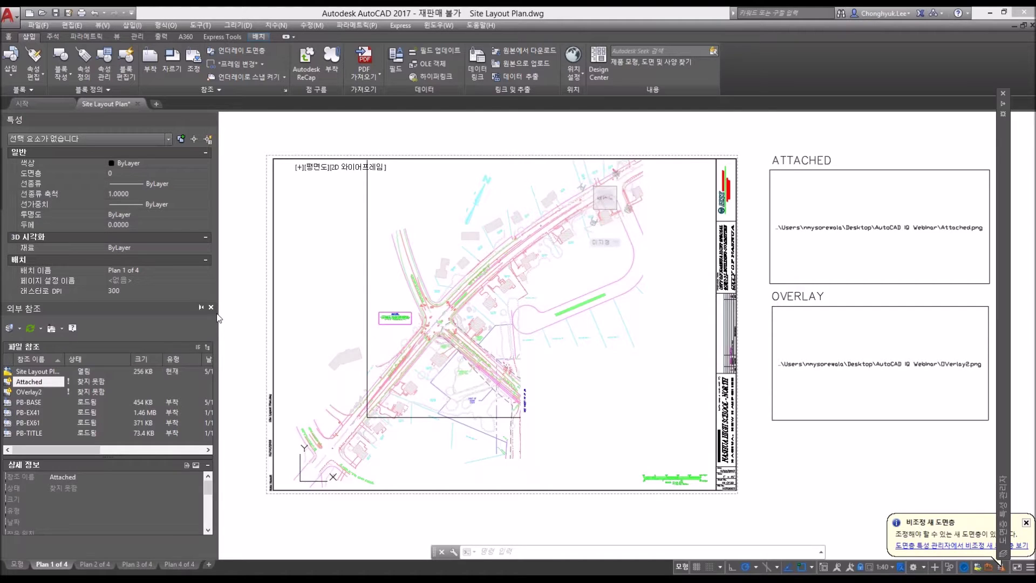
Step: Close the External References palette and reopen it from the Insert ribbon's reference tools
left_click(211, 307)
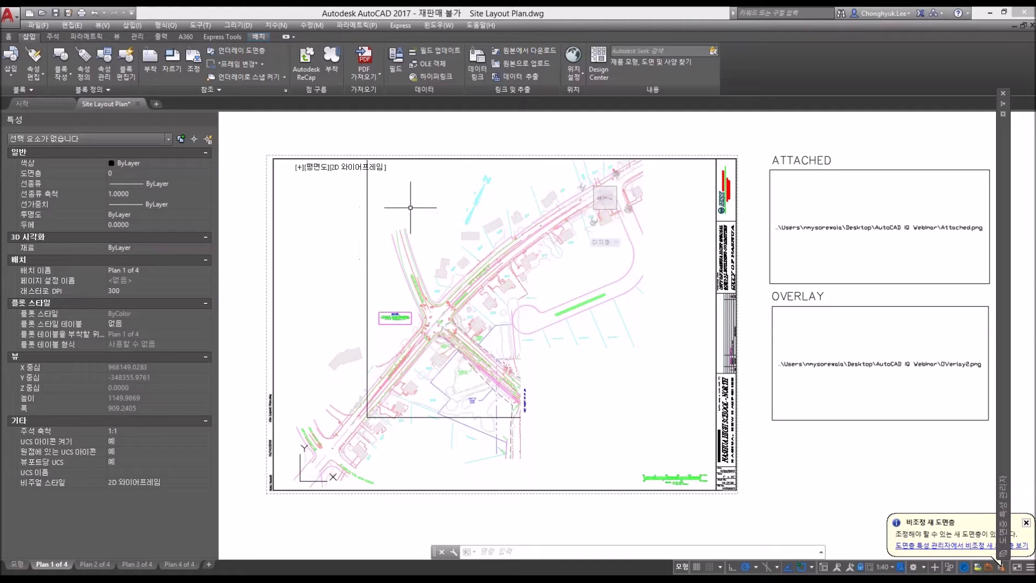
left_click(9, 37)
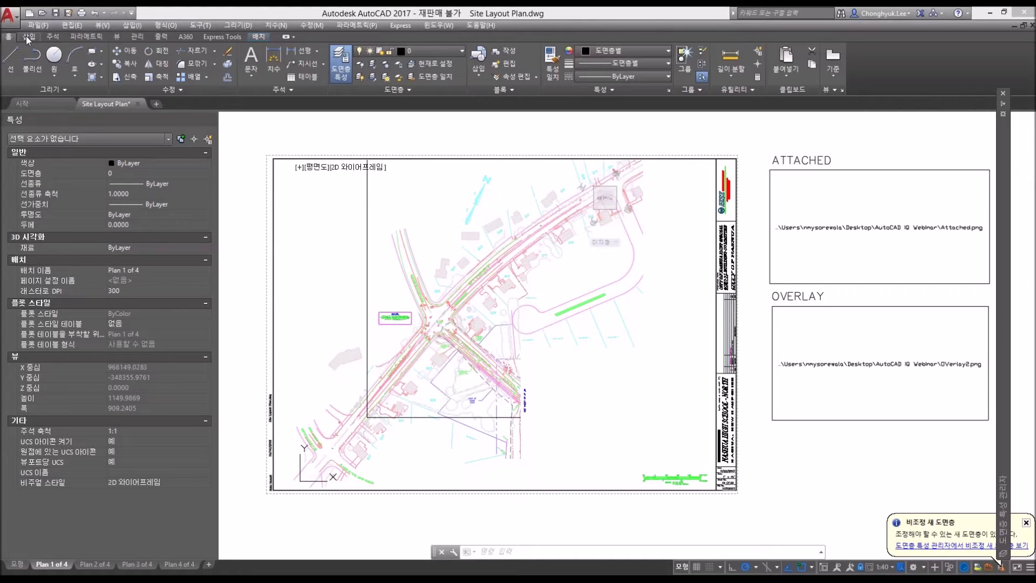
left_click(26, 36)
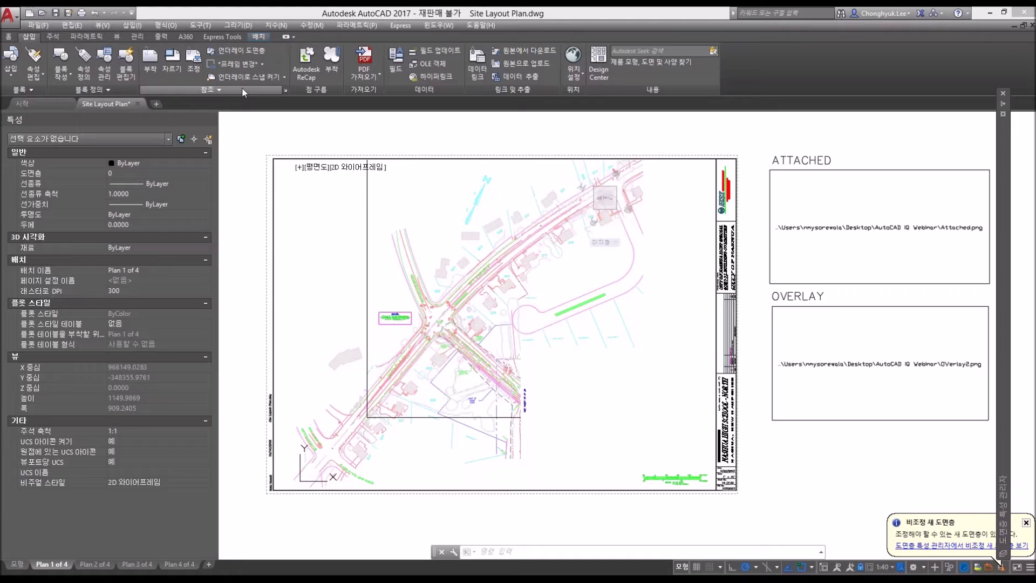
left_click(287, 90)
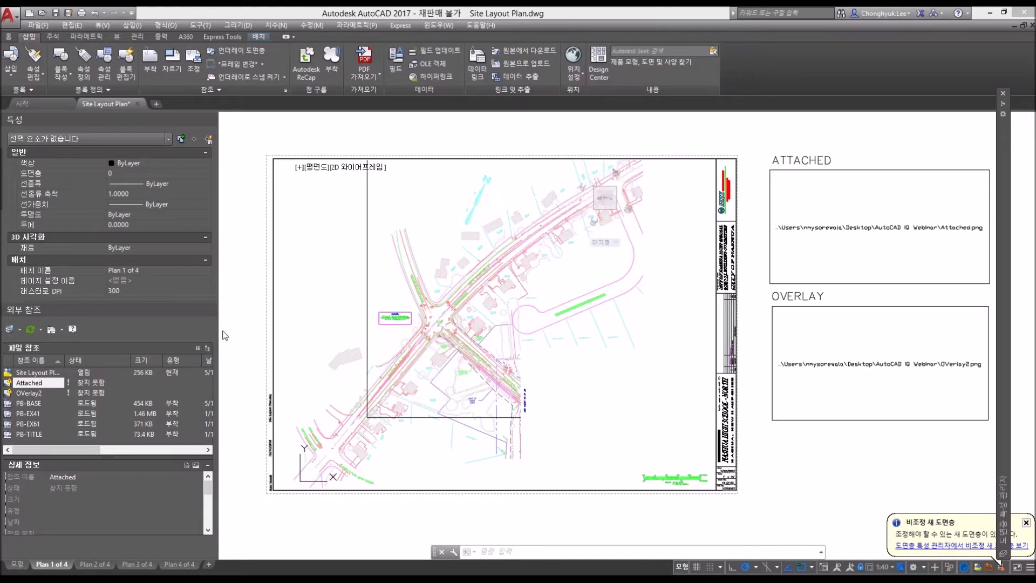
Step: Close the External References palette and run the ER command to call it up again
left_click(211, 309)
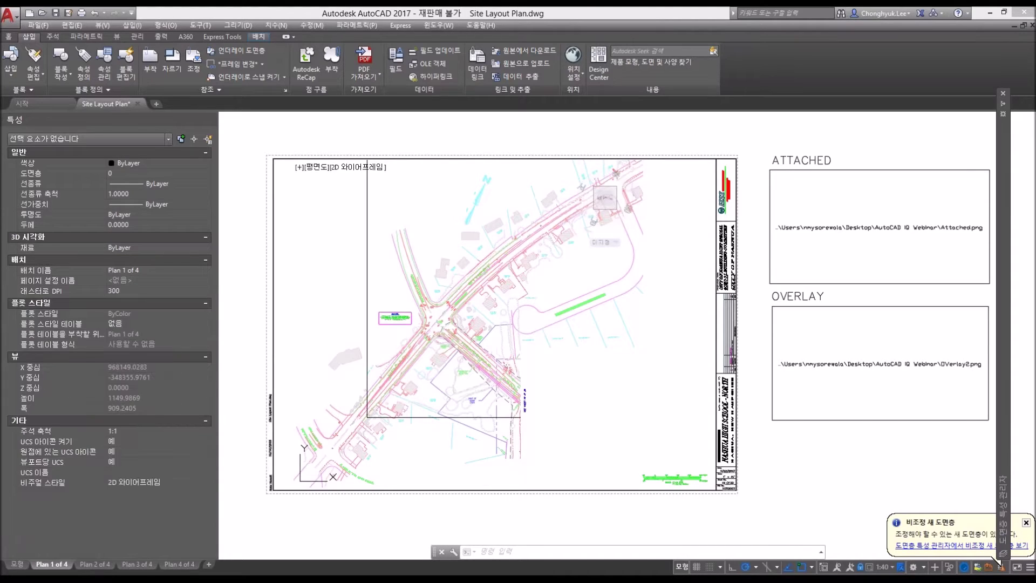
left_click(505, 551)
type("e")
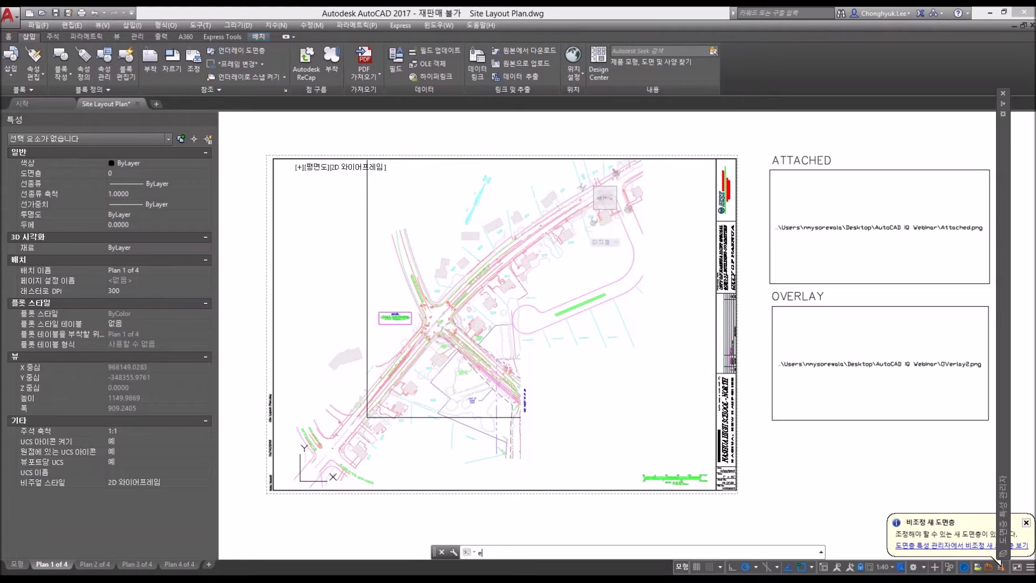
type("r")
key("Return")
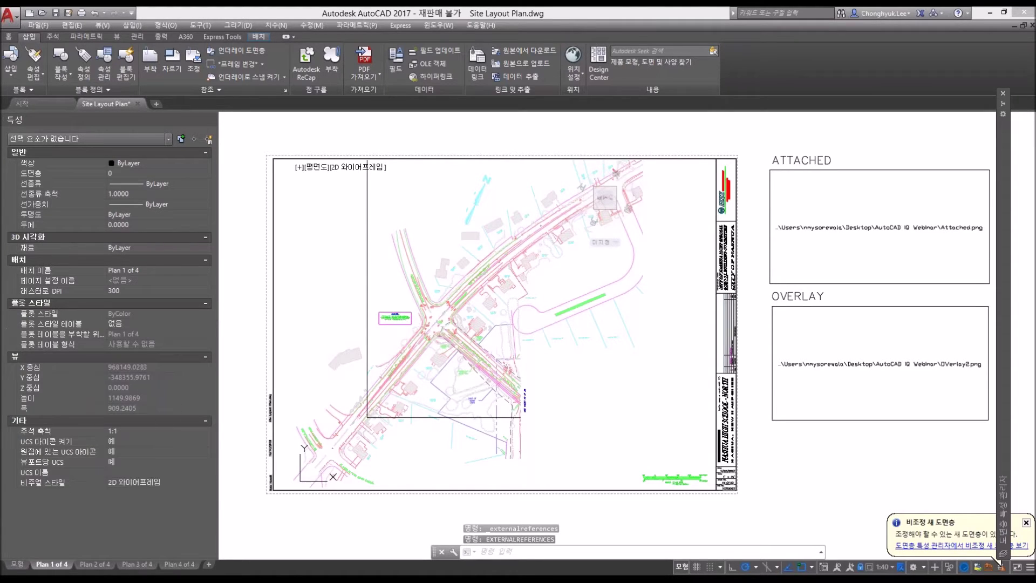
Step: Open the External References palette with the XREF command, close it, and reopen it with the XR alias
type("xr")
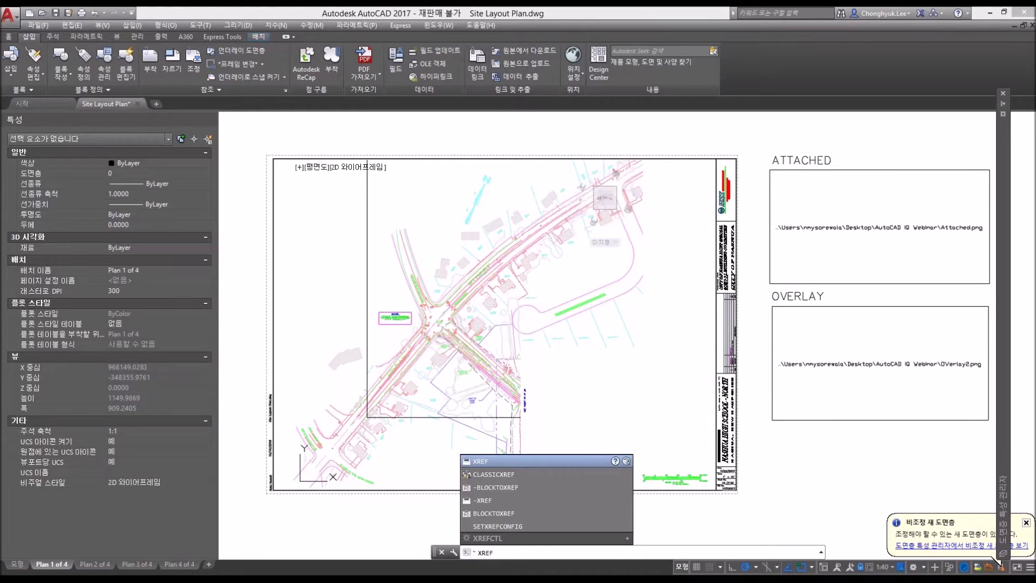
key("Return")
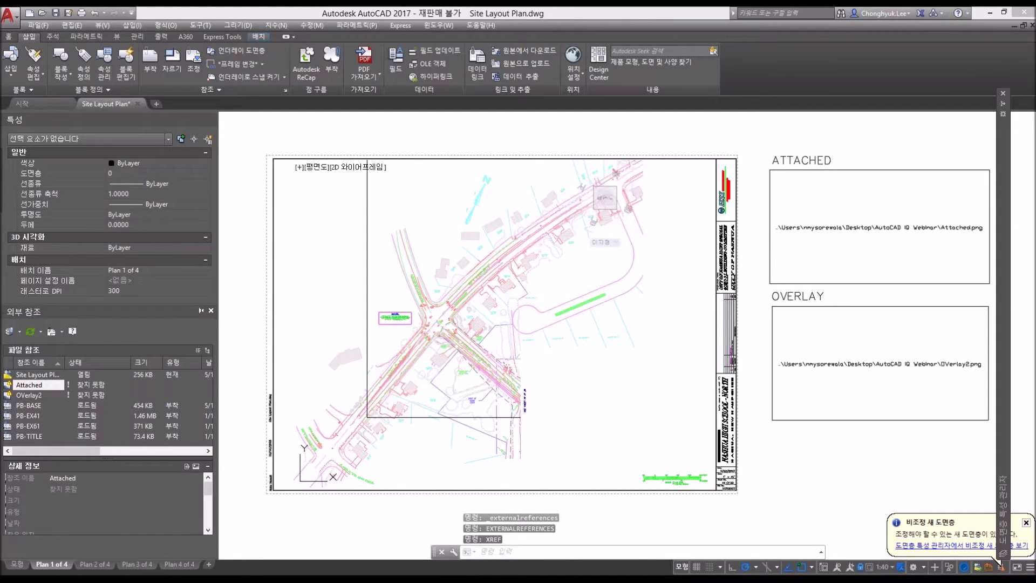
left_click(211, 311)
type("xr")
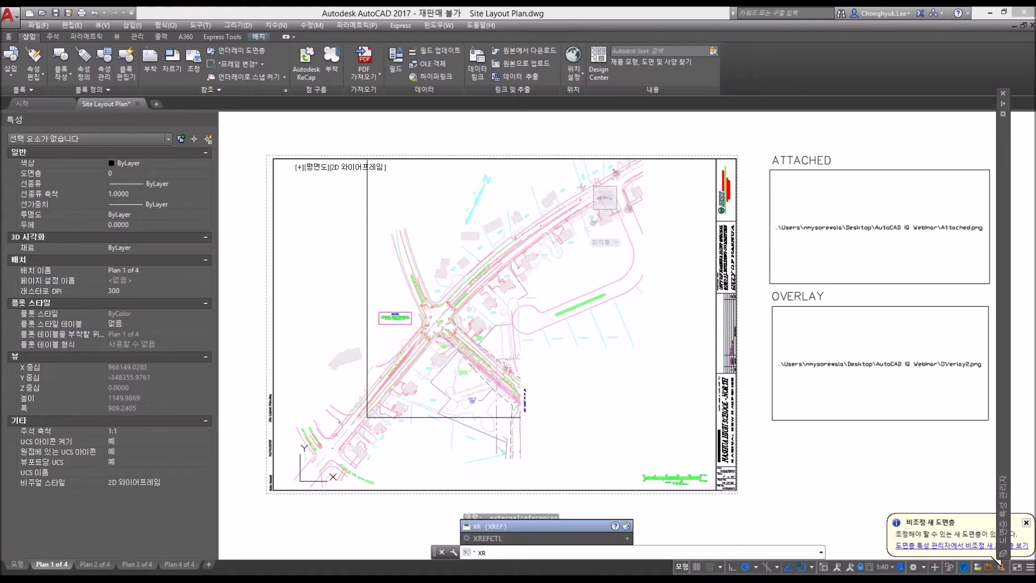
key("Return")
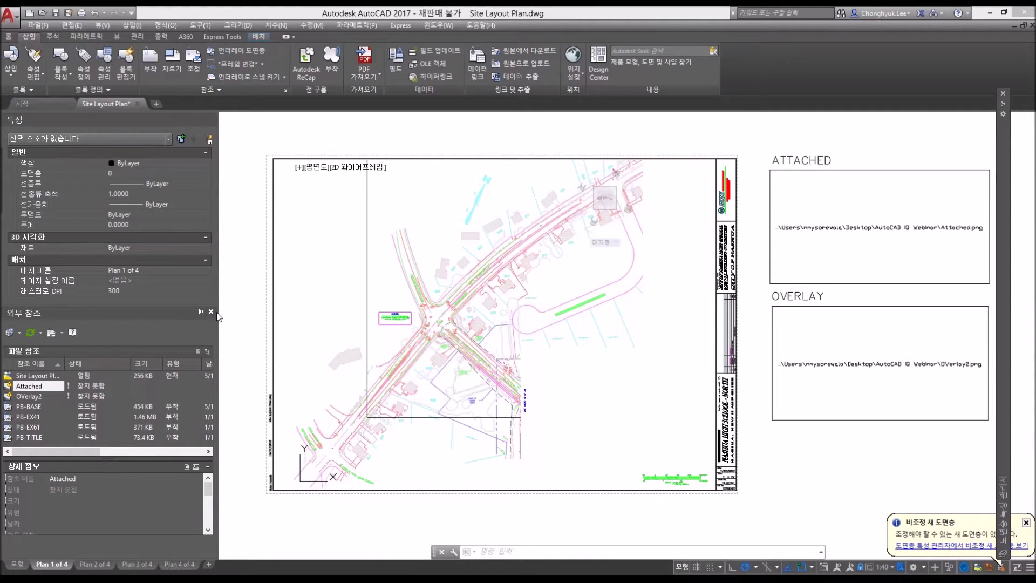
Step: Close the External References palette, reopen it through the PB-BASE reference selected in the drawing, and clear the selection
left_click(211, 312)
middle_click_drag(432, 294, 435, 298)
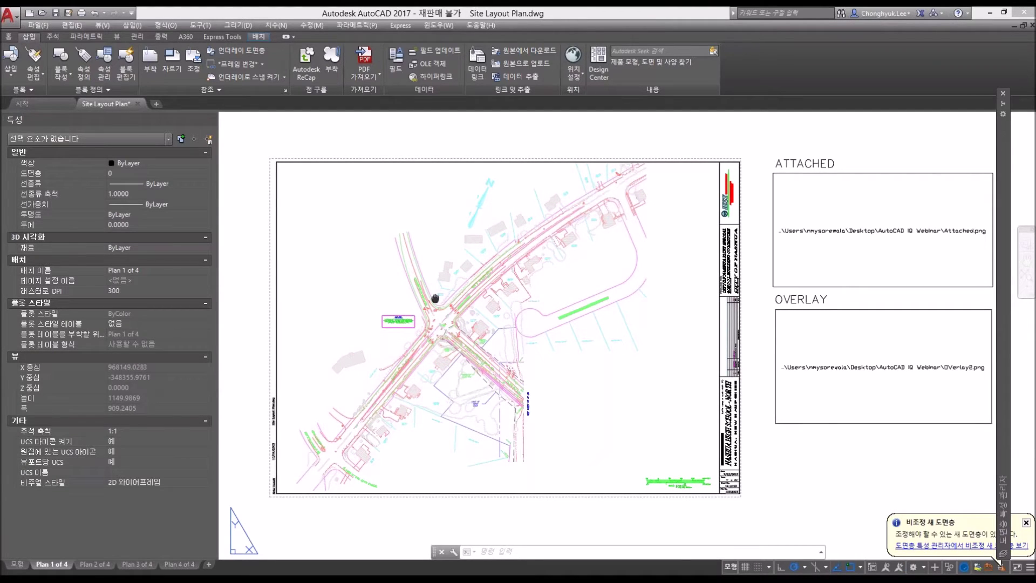
scroll(435, 298, "up", 6)
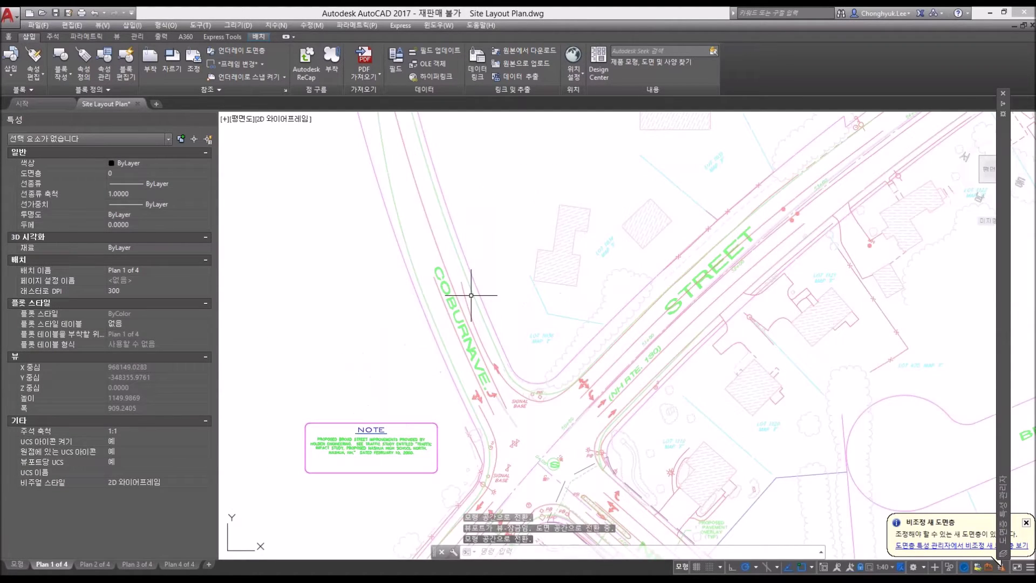
left_click(471, 295)
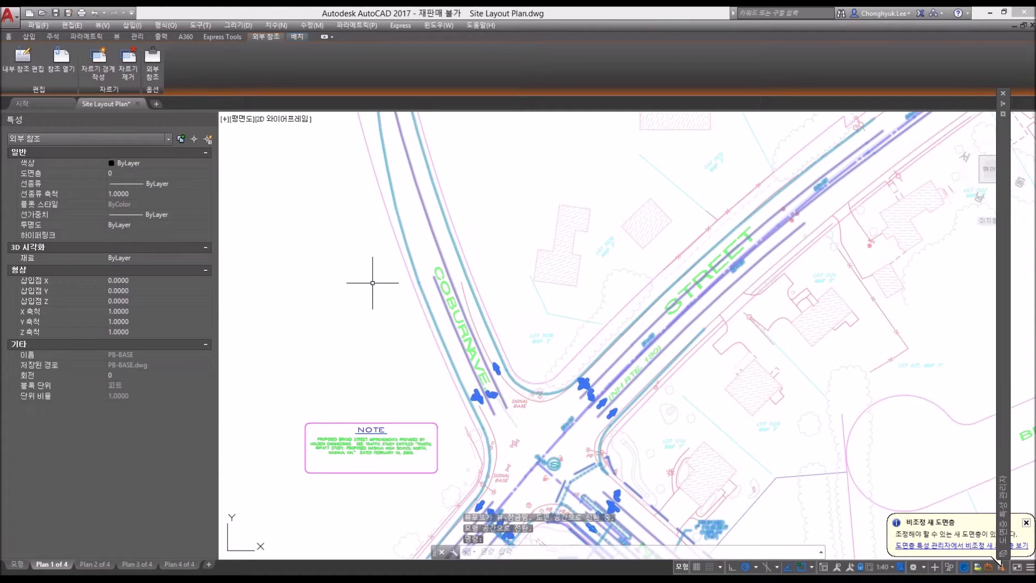
scroll(372, 282, "down", 2)
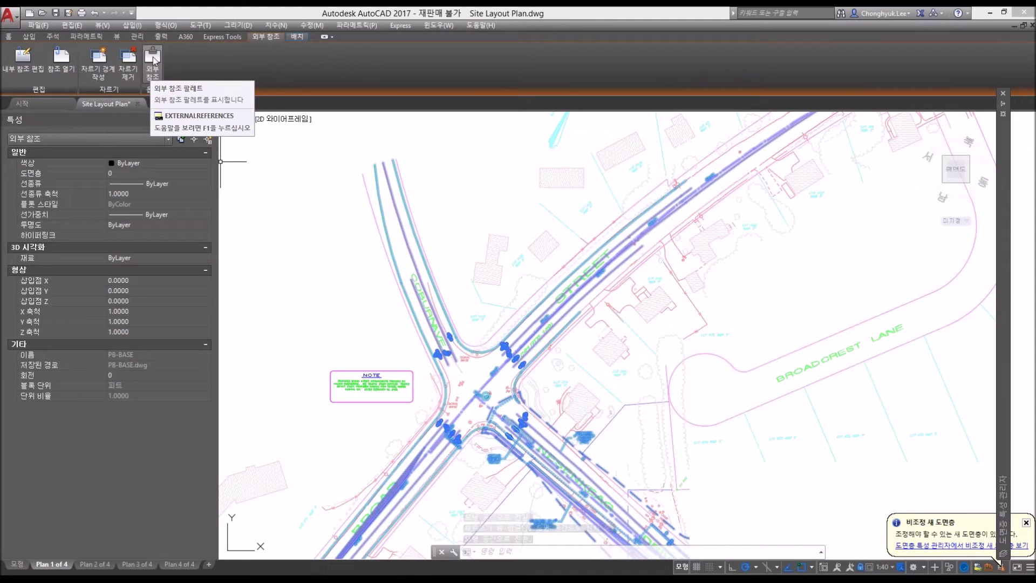
left_click(153, 61)
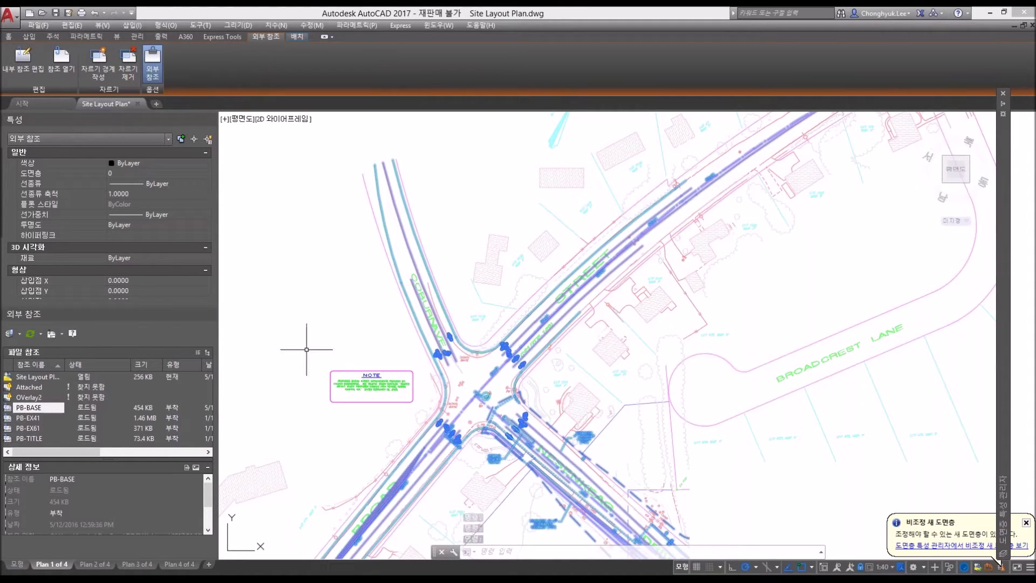
middle_click_drag(359, 402, 385, 346)
key("Escape")
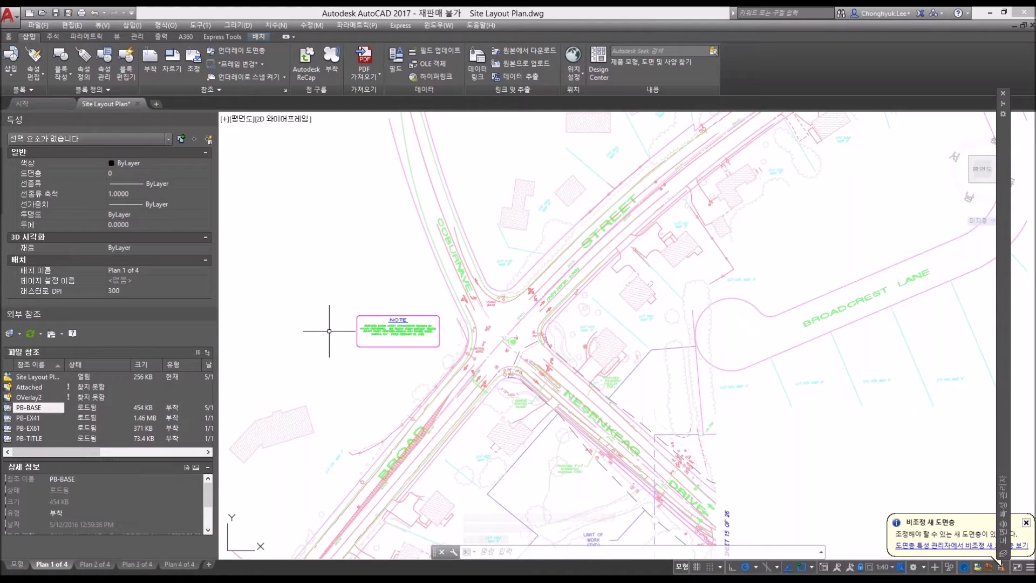
Step: Review the attachment settings for PB-BASE, turn off on-screen specification of the insertion point, and cancel the attachment
mouse_move(77, 381)
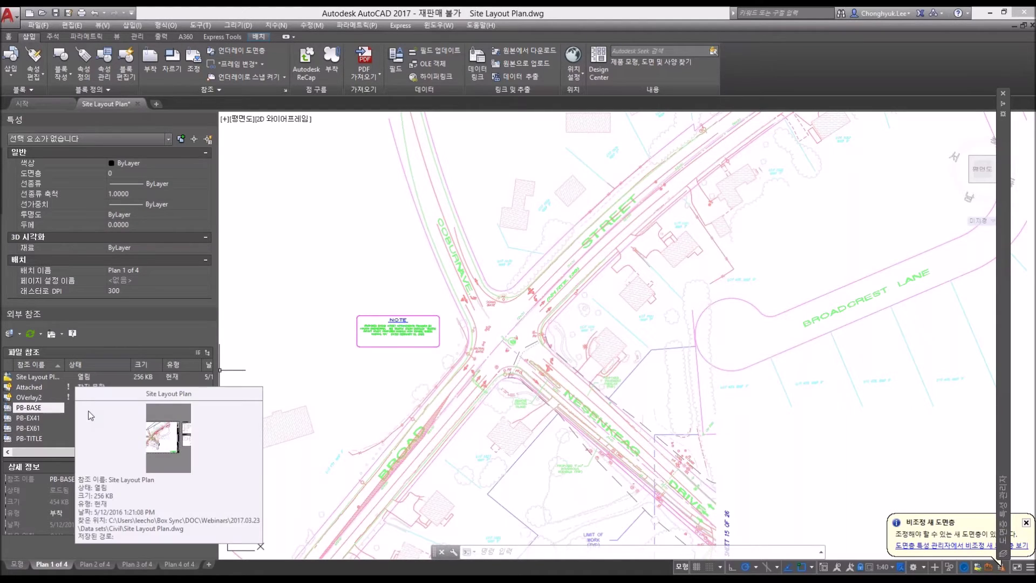
right_click(38, 411)
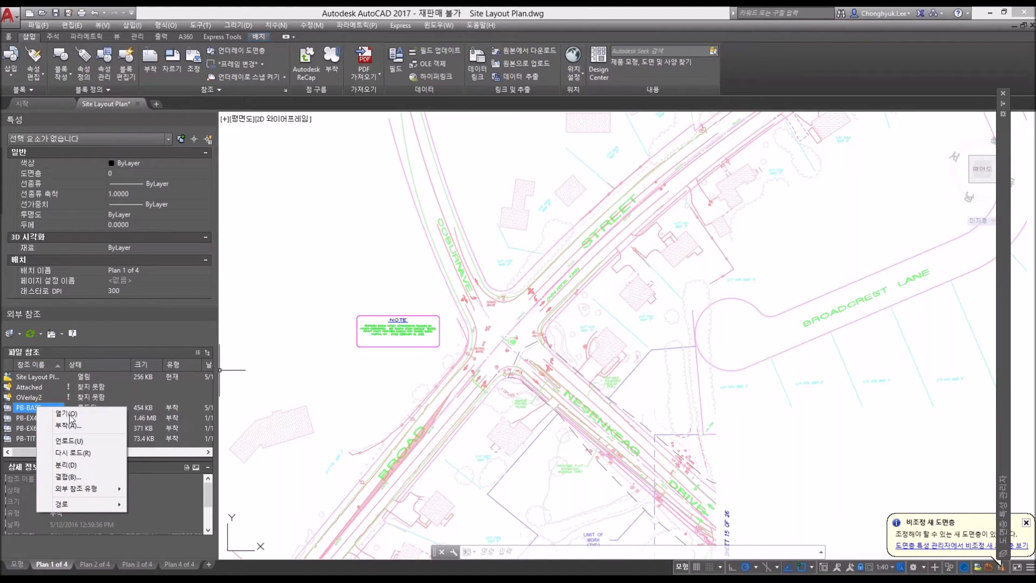
left_click(38, 410)
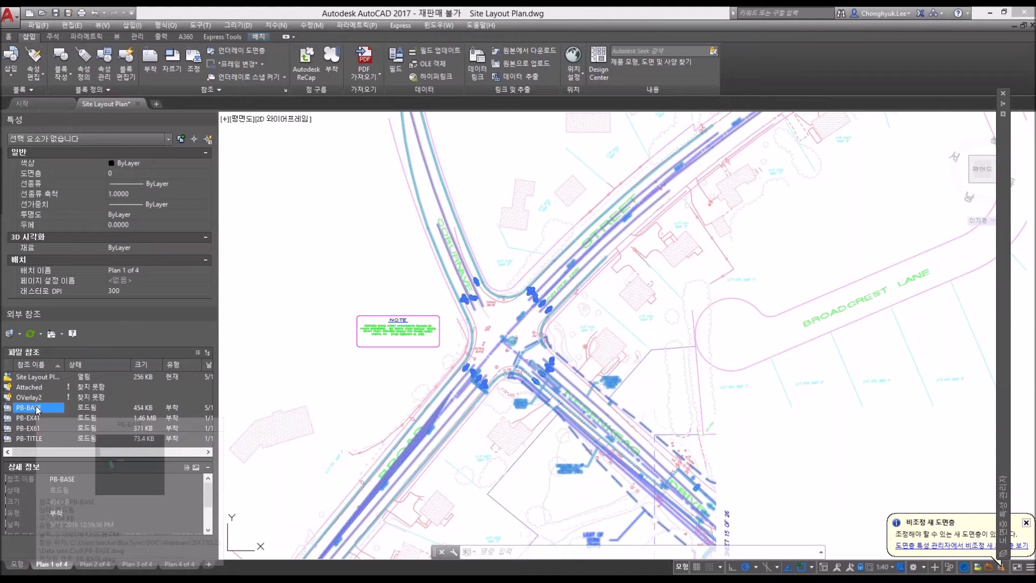
right_click(37, 410)
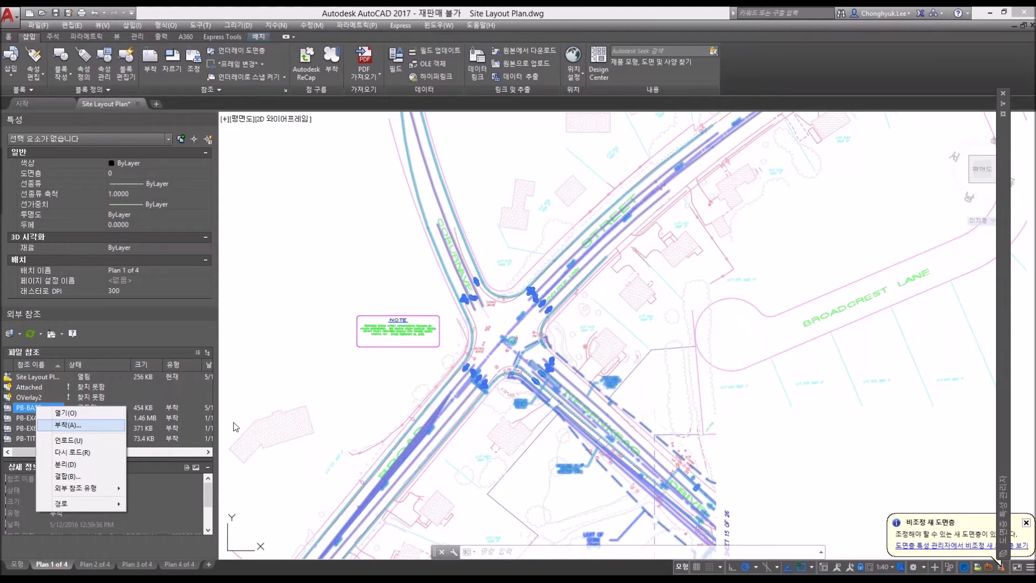
key("Return")
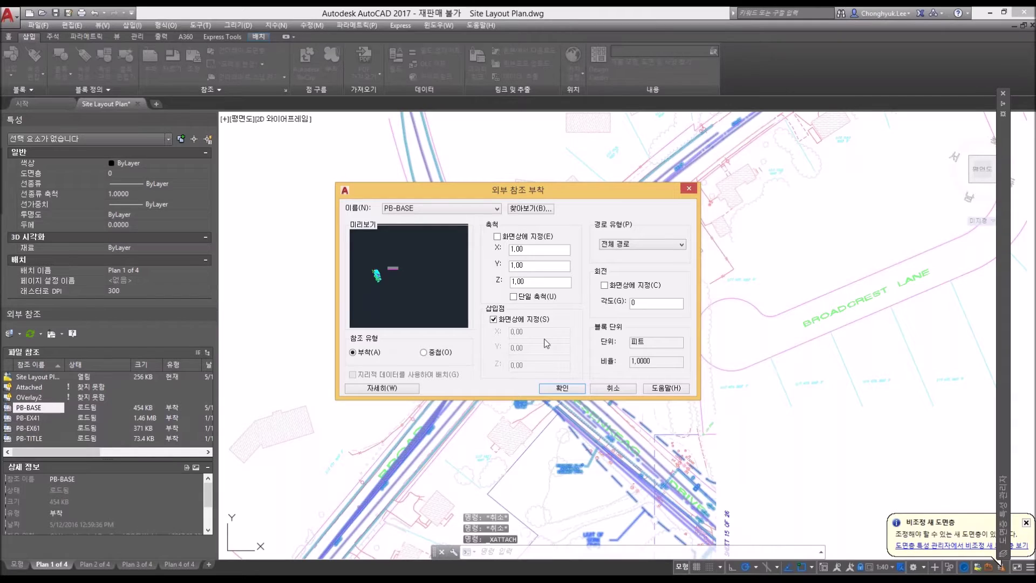
left_click(501, 322)
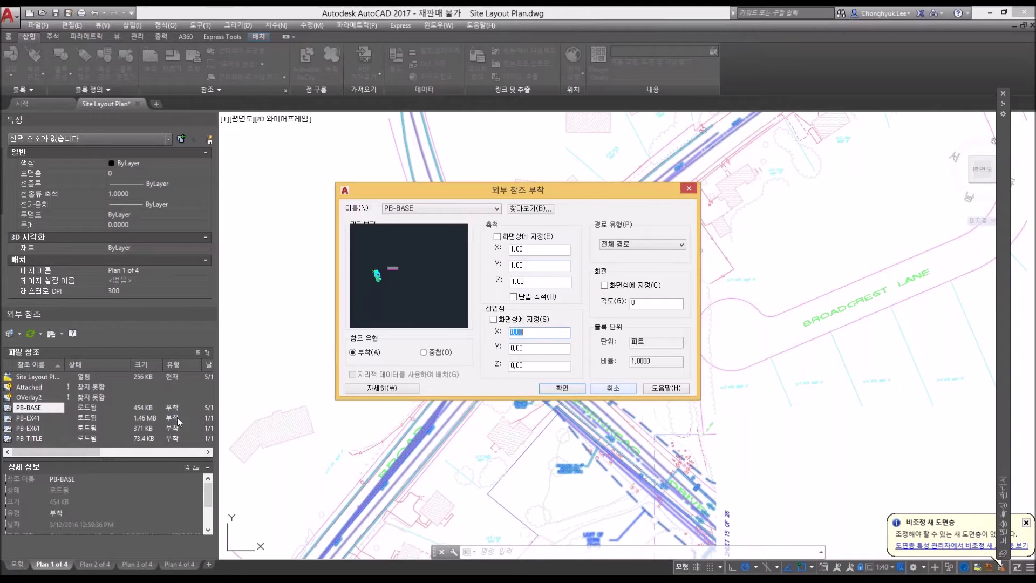
key("Return")
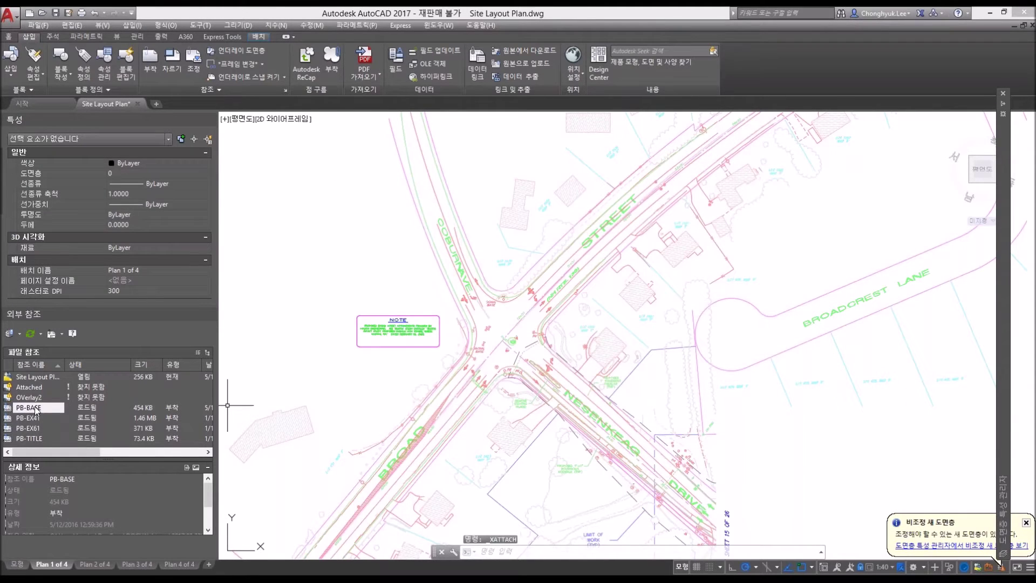
Step: Review the management options offered for the PB-BASE reference, including its reference type and path choices
right_click(36, 410)
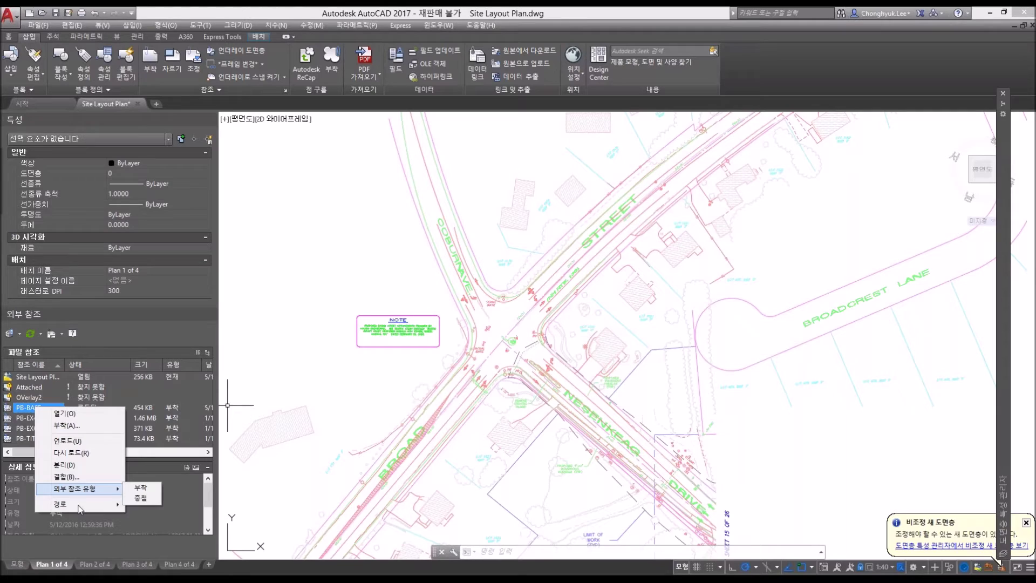
mouse_move(79, 509)
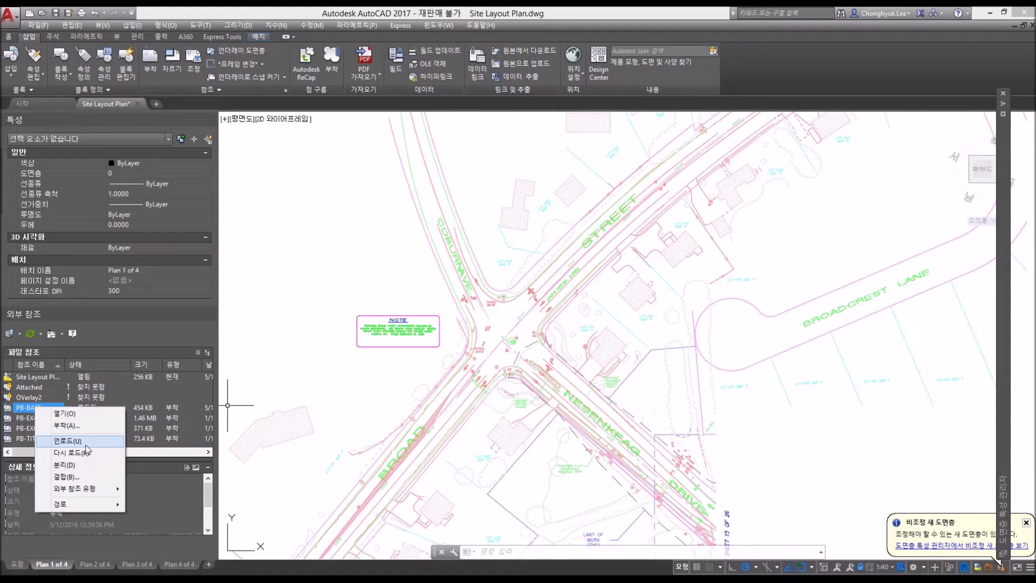
left_click(36, 410)
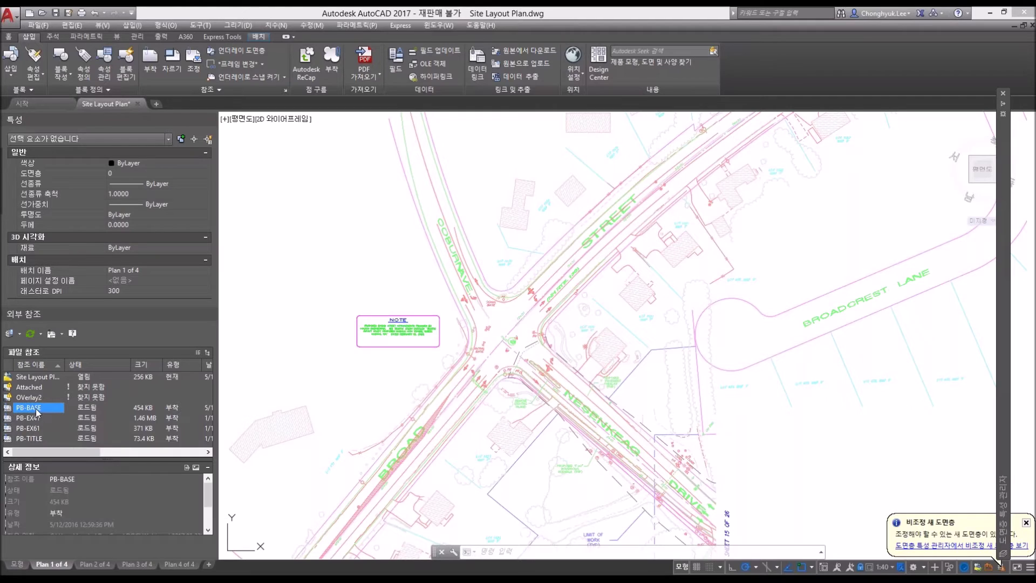
Step: Unload the PB-EX41 reference, check the whole layout sheet without it, and reload it
mouse_move(31, 414)
left_click(40, 420)
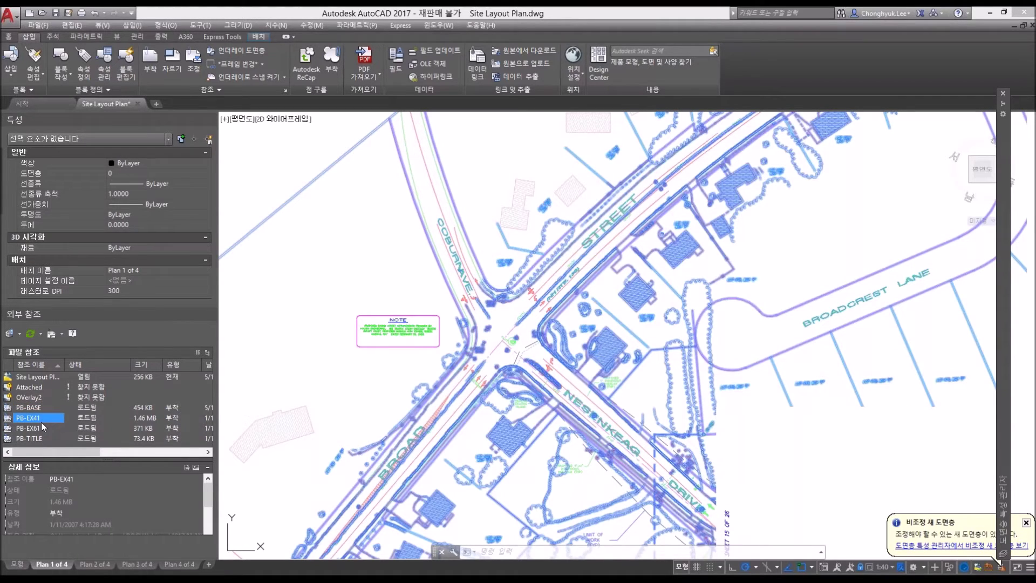
right_click(37, 419)
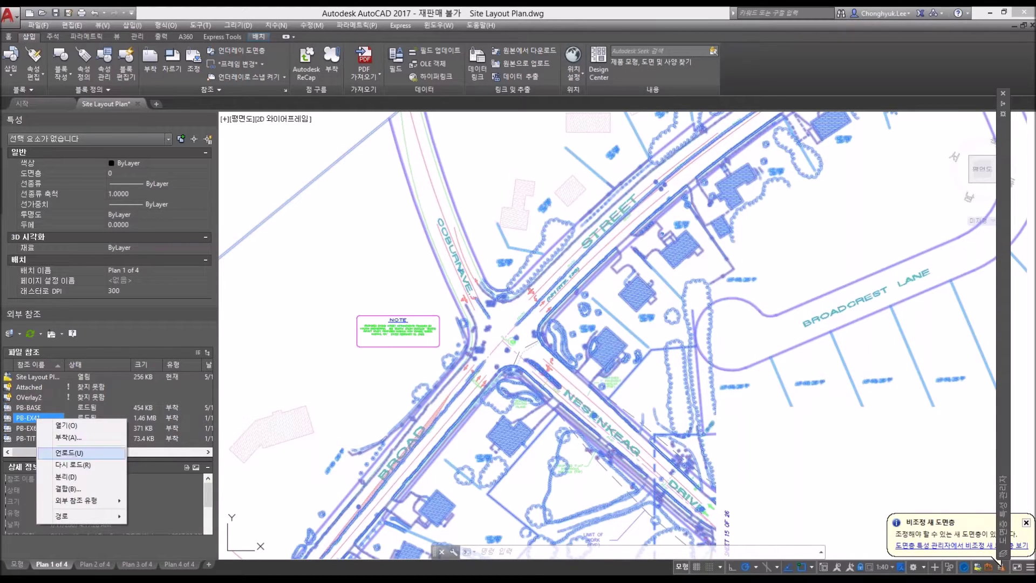
left_click(69, 453)
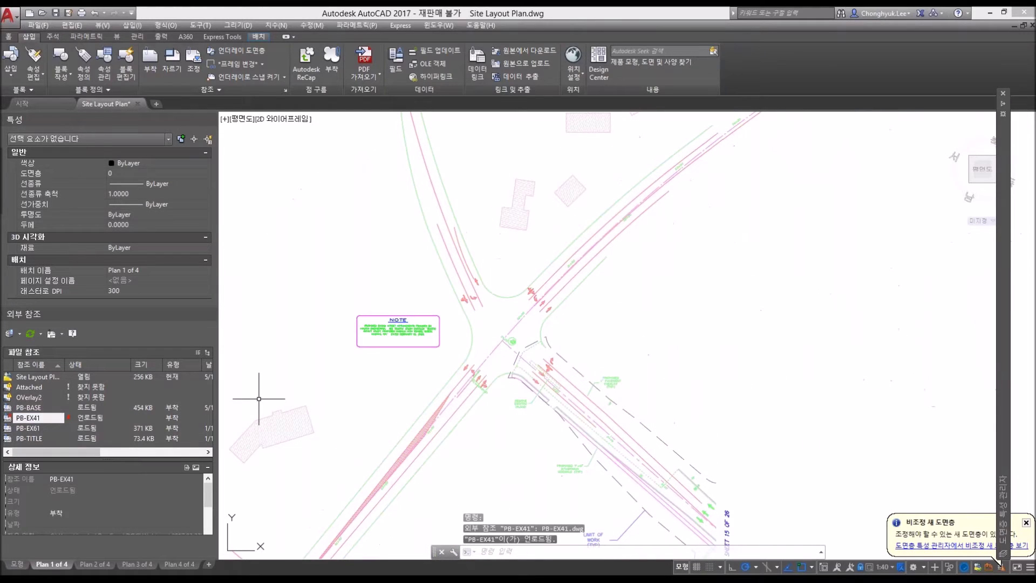
middle_click_drag(259, 399, 363, 421)
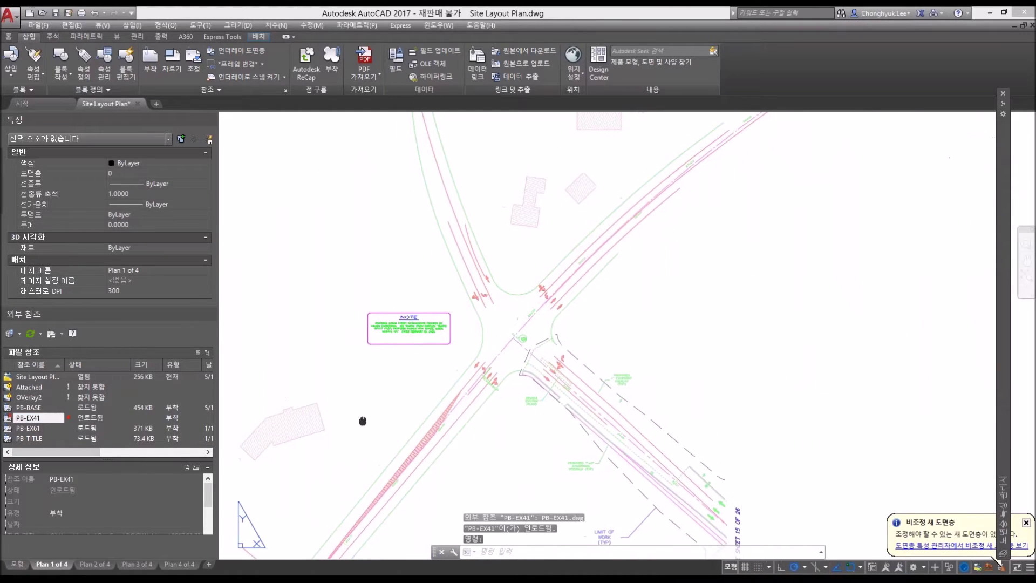
scroll(373, 410, "down", 5)
scroll(394, 400, "up", 1)
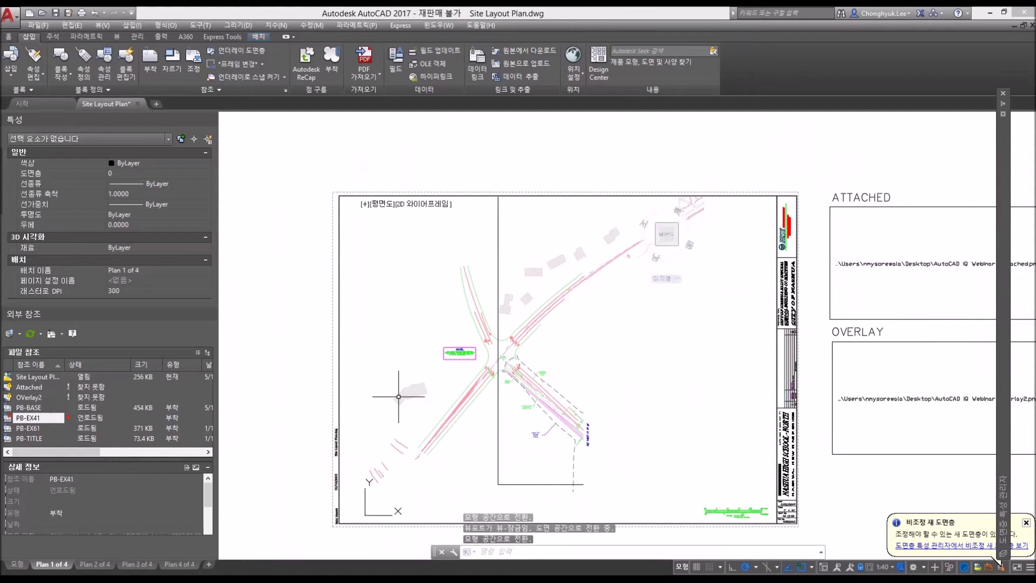
right_click(56, 421)
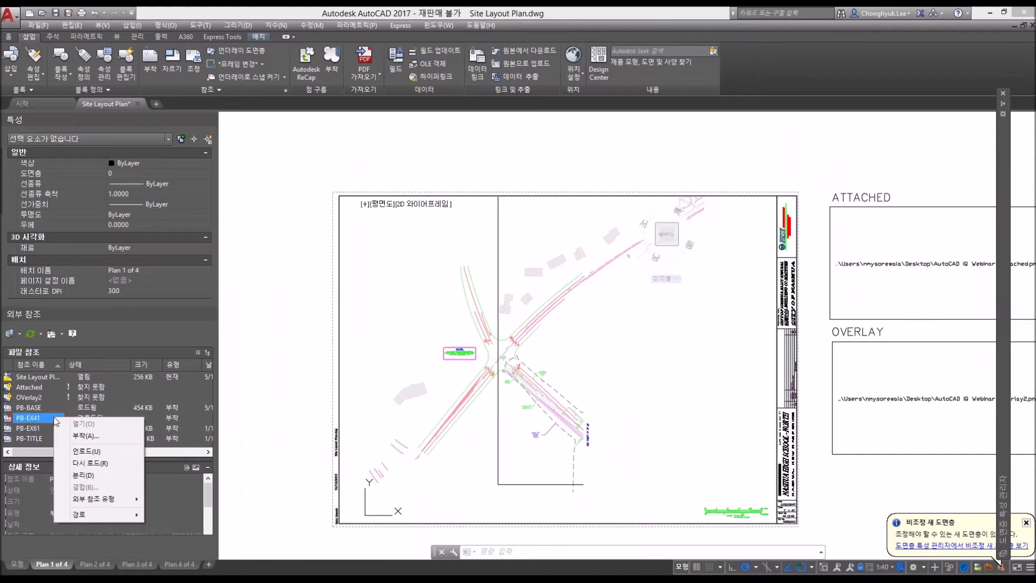
left_click(101, 464)
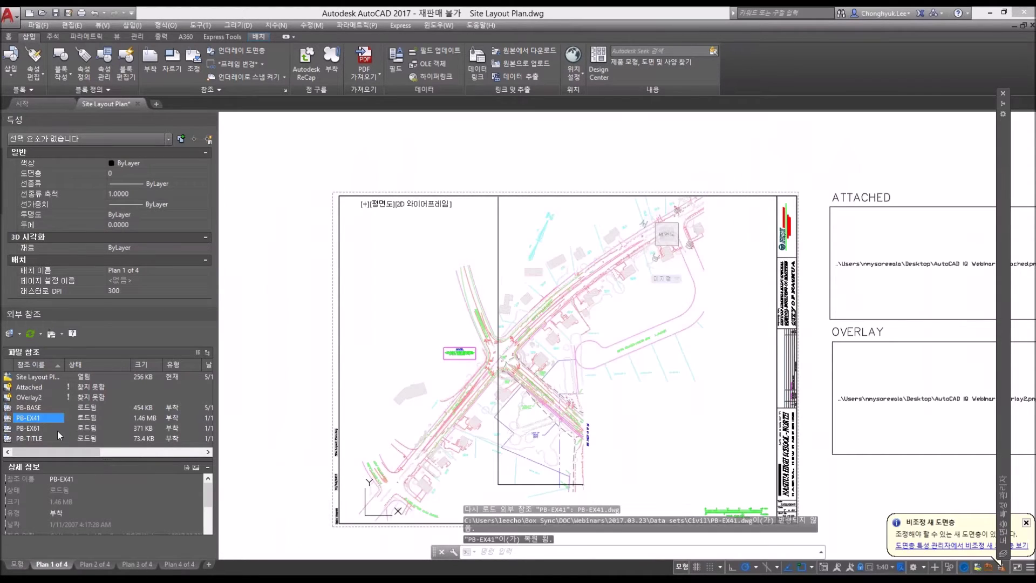
Step: Review the details and management options of the PB-EX41 reference, then clear its selection
mouse_move(45, 423)
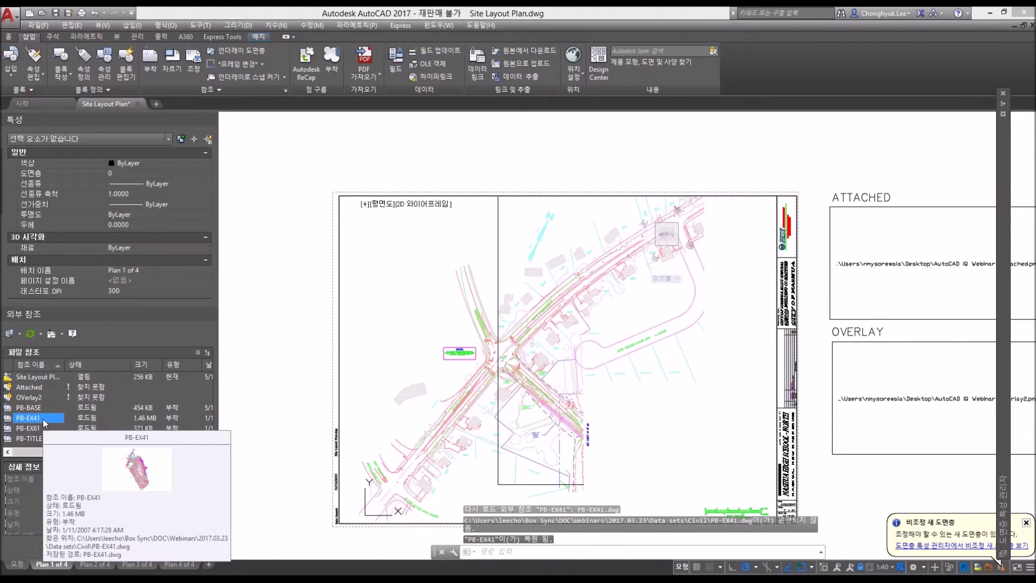
right_click(44, 423)
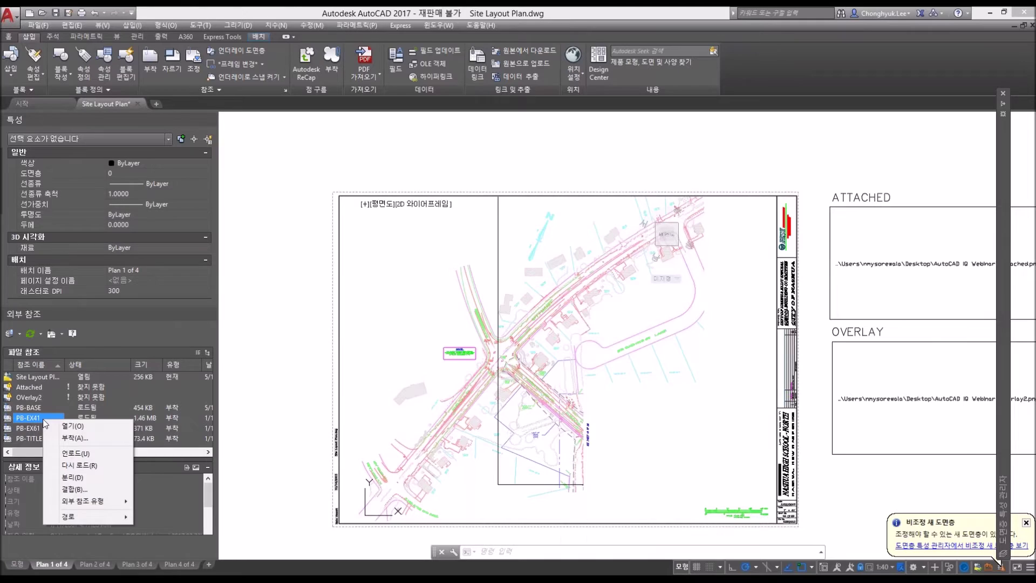
left_click(46, 419)
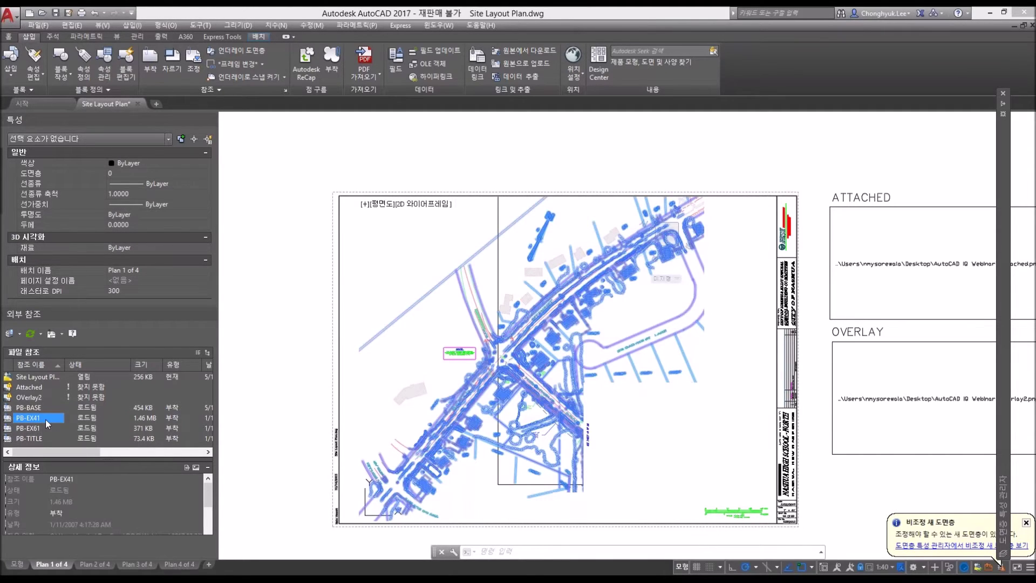
right_click(45, 420)
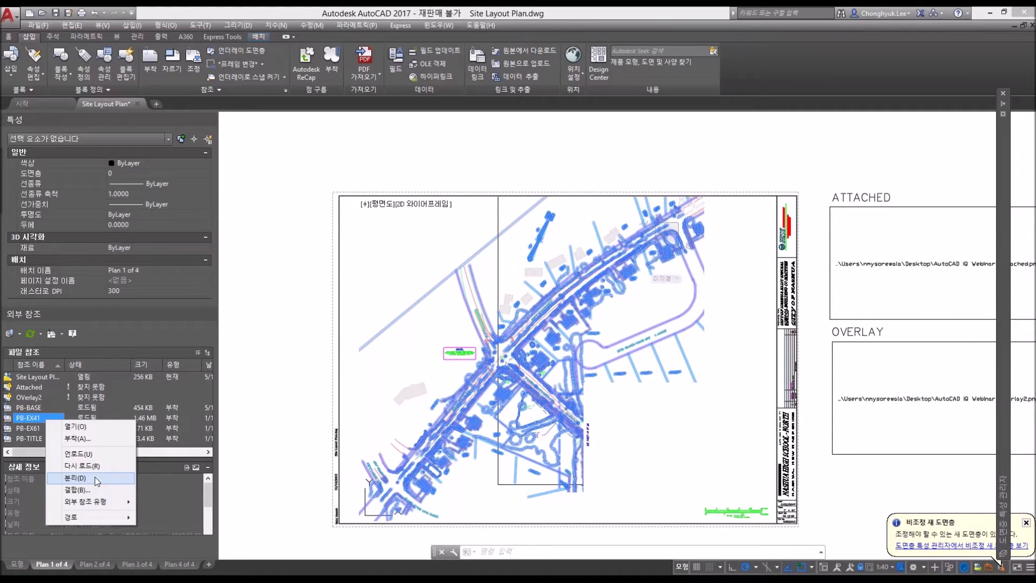
left_click(371, 380)
left_click(386, 370)
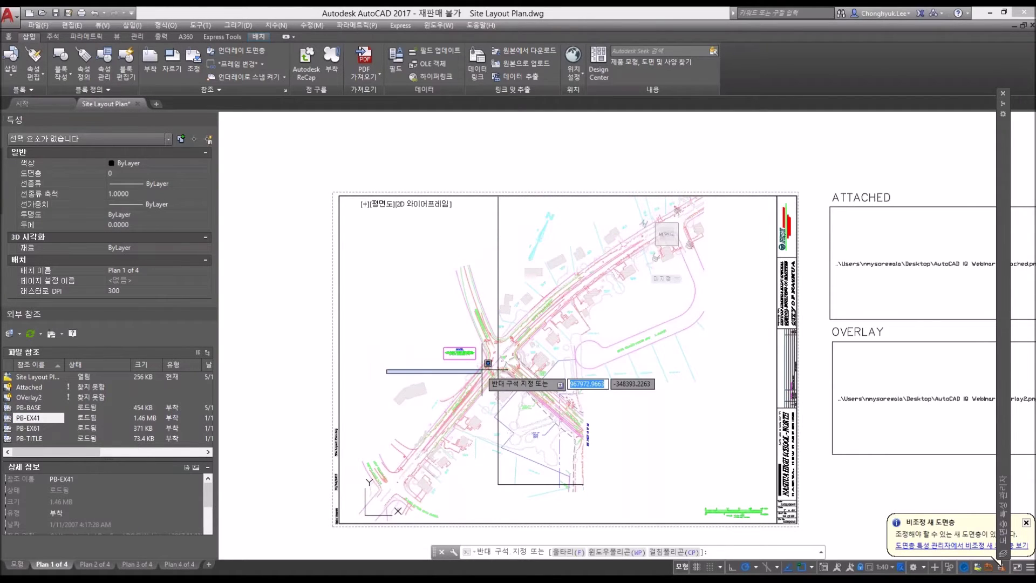
key("Escape")
key("Escape")
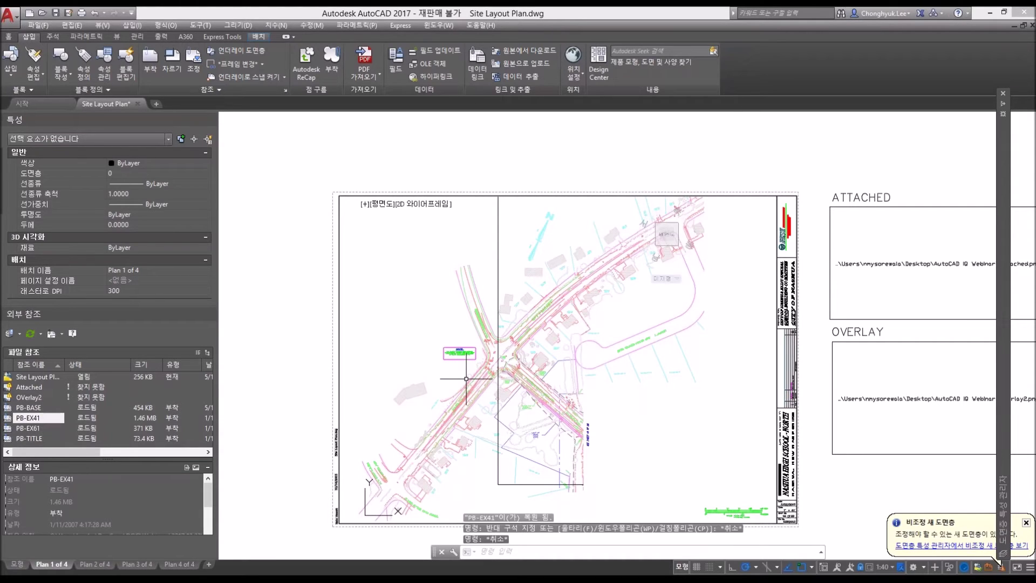
Step: Detach the PB-EX41 reference from the drawing
mouse_move(33, 423)
right_click(34, 422)
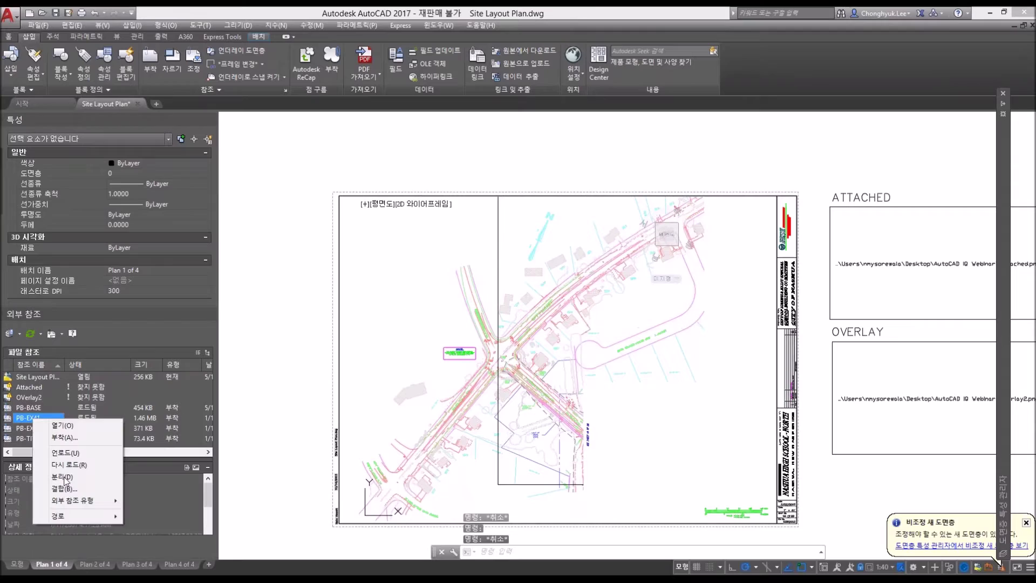
left_click(62, 477)
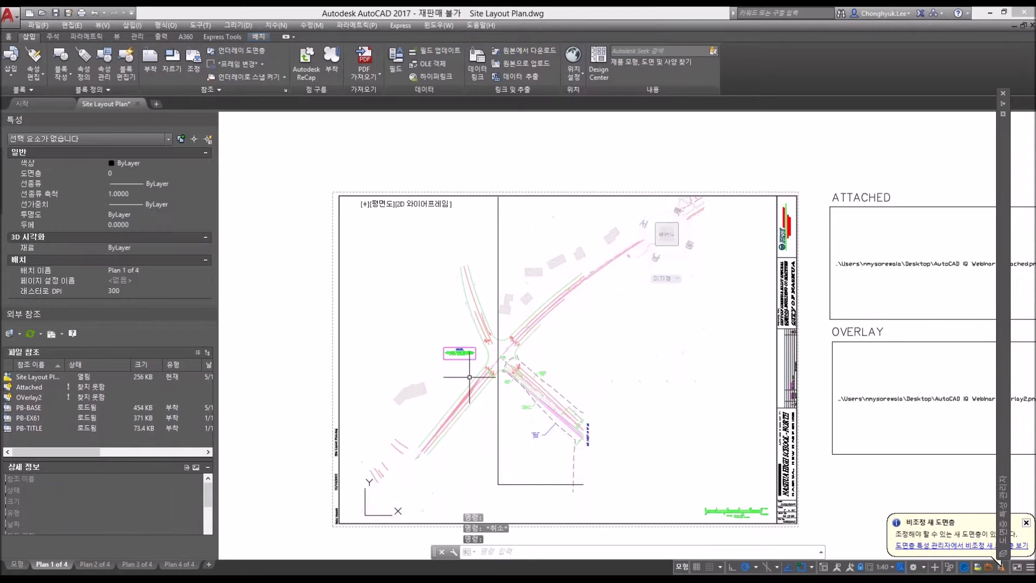
middle_click_drag(470, 378, 502, 379)
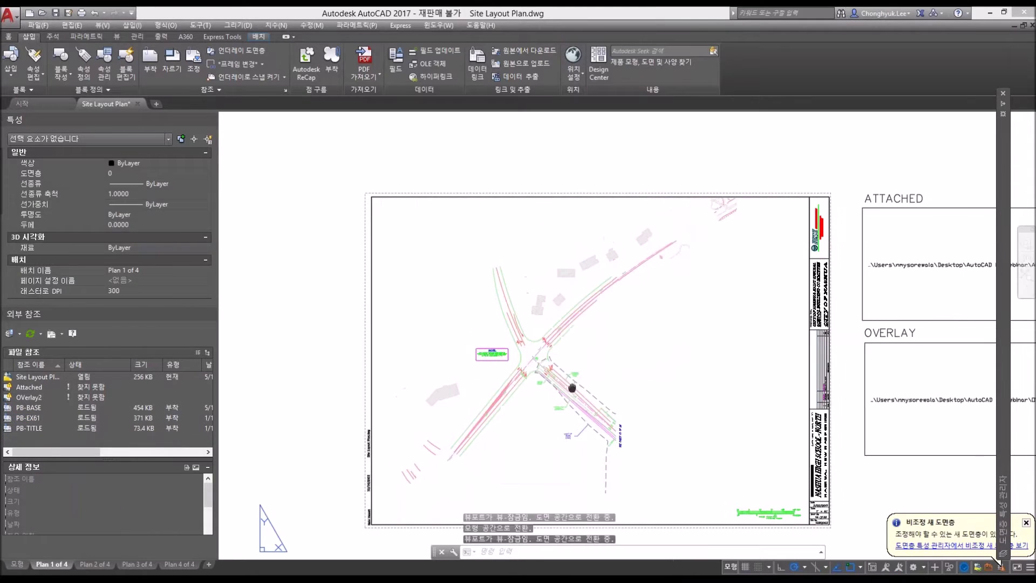
Step: Attach PB-EX41.dwg from the Civil folder as a drawing reference with the current attachment settings
right_click(37, 436)
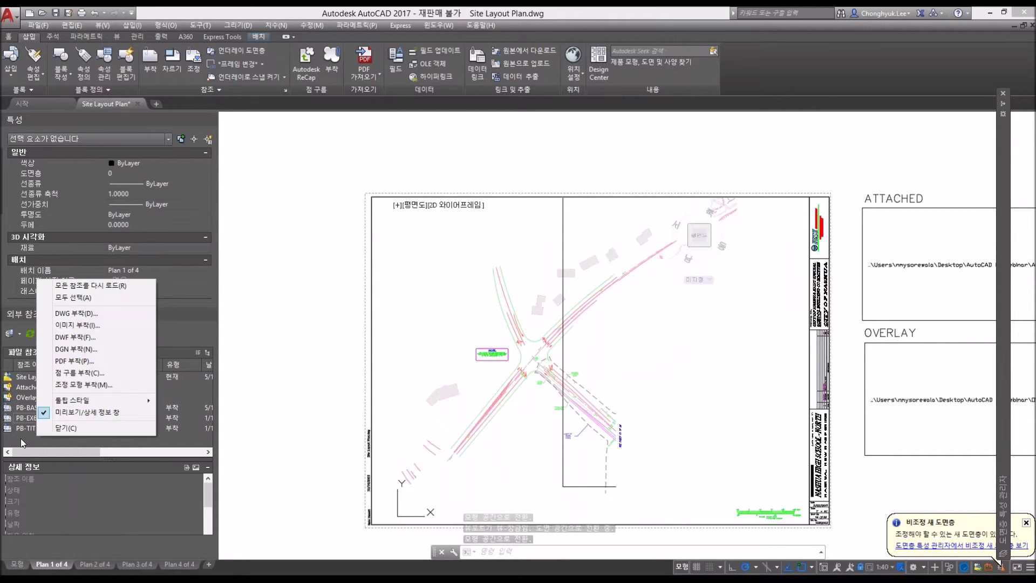
left_click(21, 438)
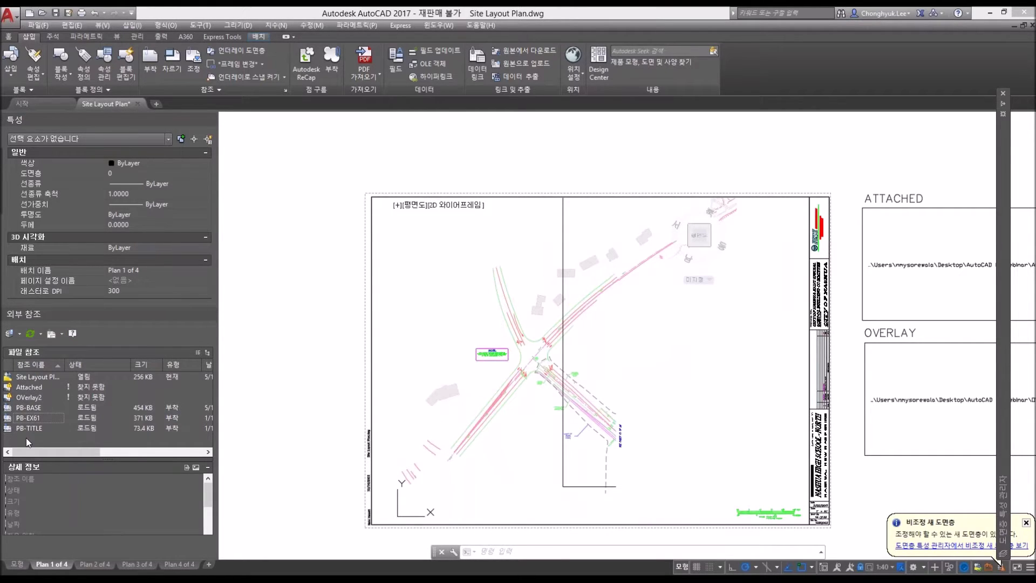
left_click(24, 407)
left_click(20, 334)
left_click(41, 348)
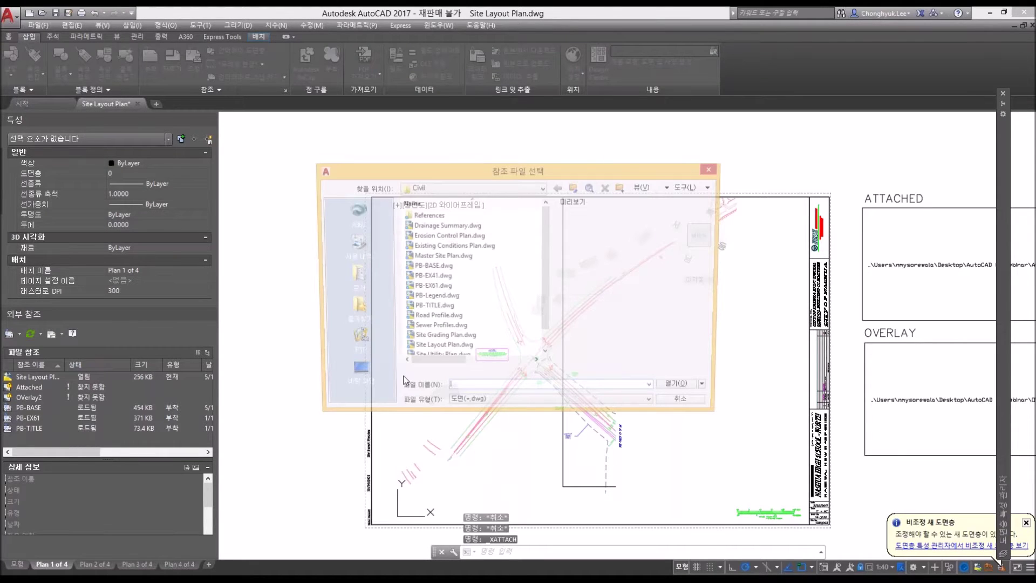
left_click(529, 277)
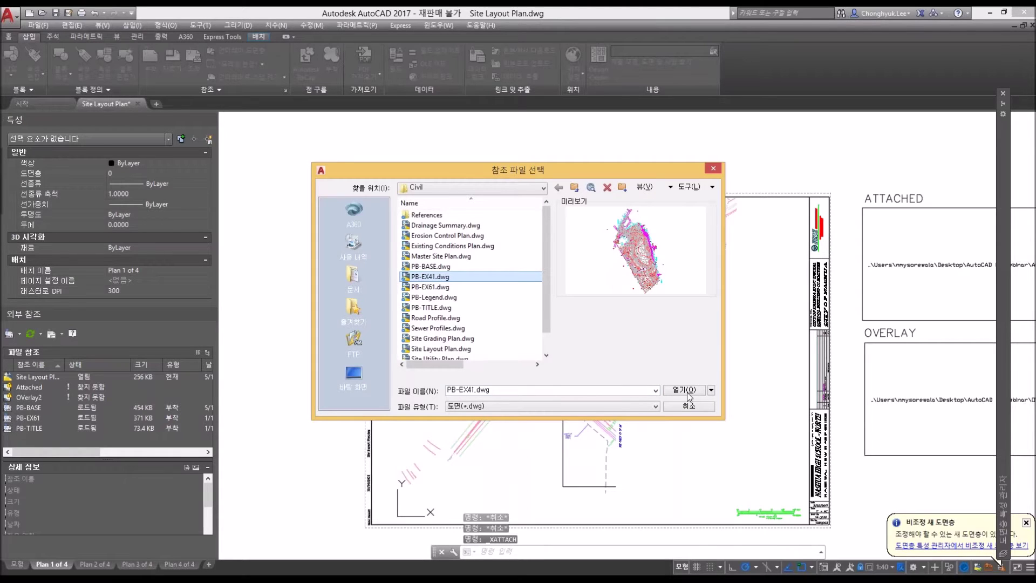
left_click(688, 393)
left_click(561, 389)
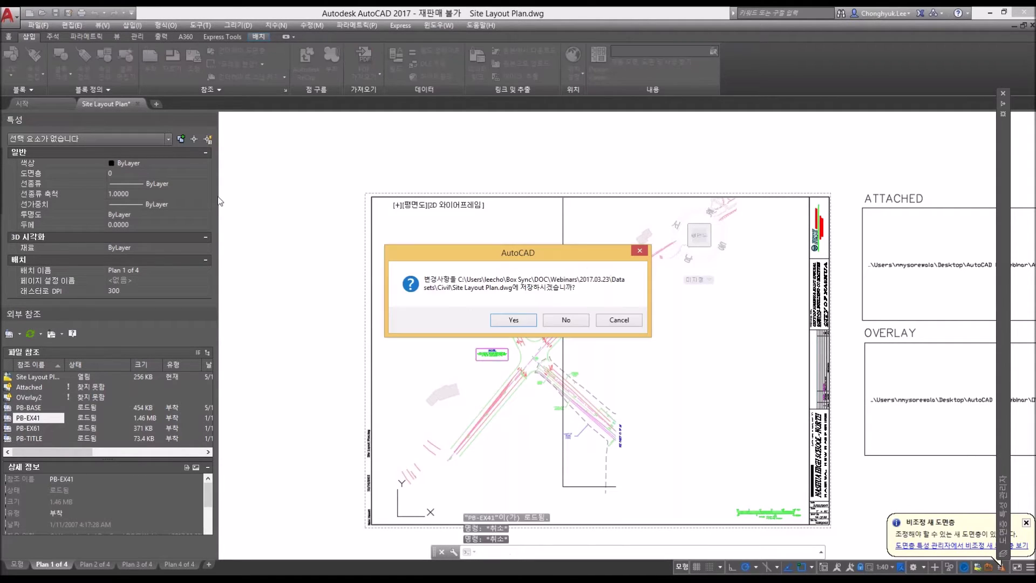
Step: Close the drawing without saving the changes and reopen Site Layout Plan.dwg from the Civil folder
key("n")
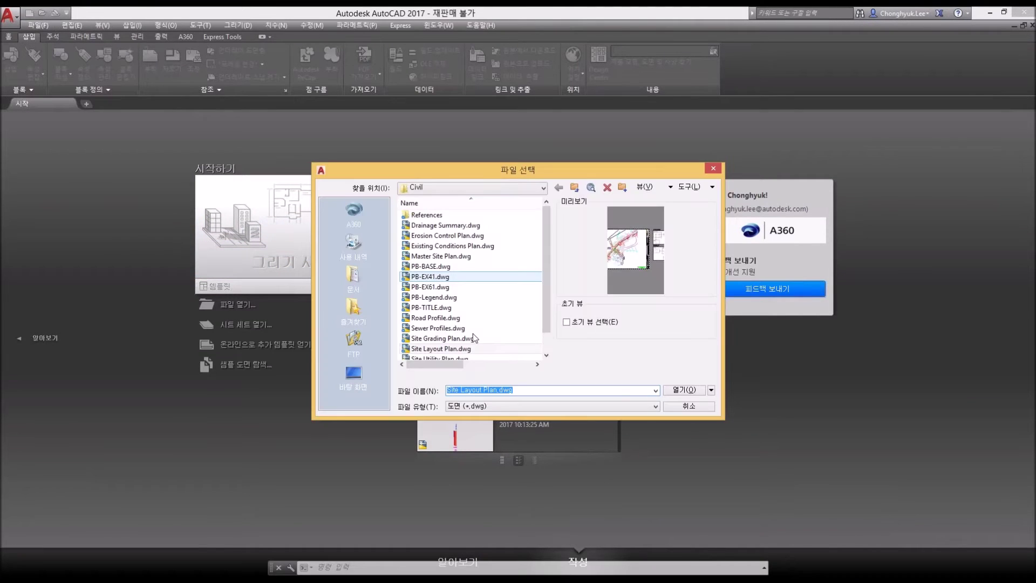
left_click(478, 348)
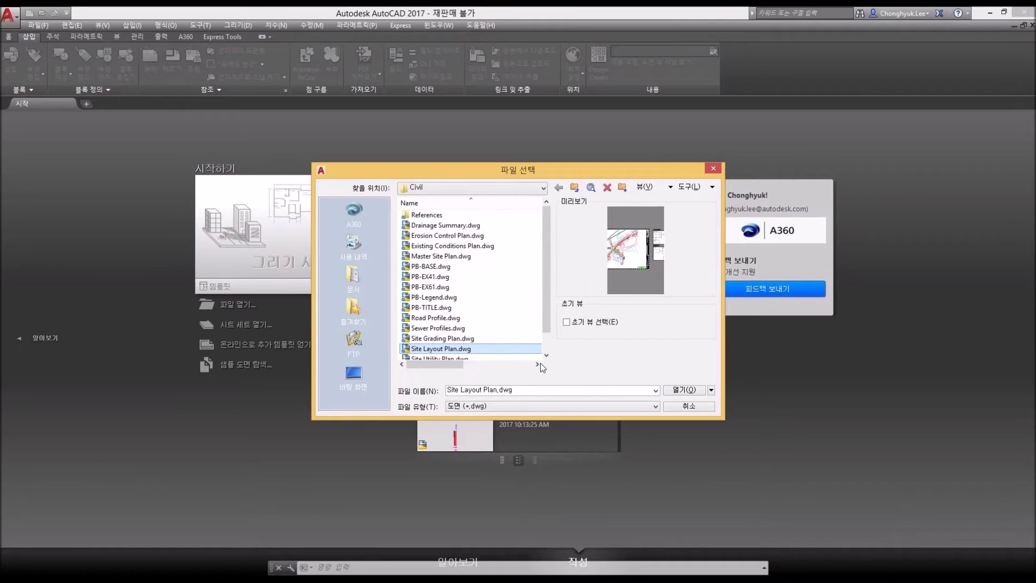
key("Return")
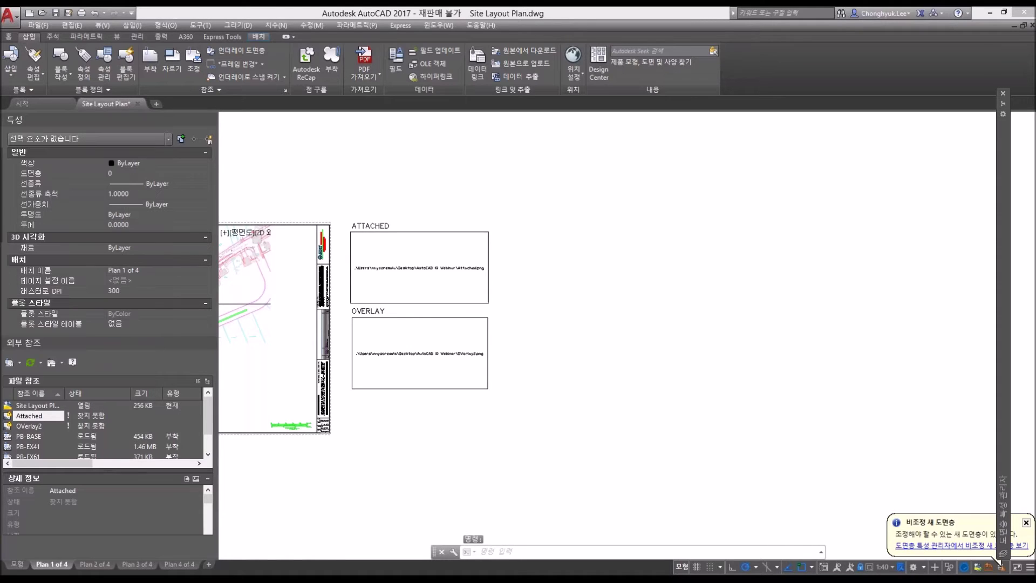
Step: Review the path type choices in the attachment settings for PB-BASE and cancel the attachment
middle_click_drag(280, 367, 311, 370)
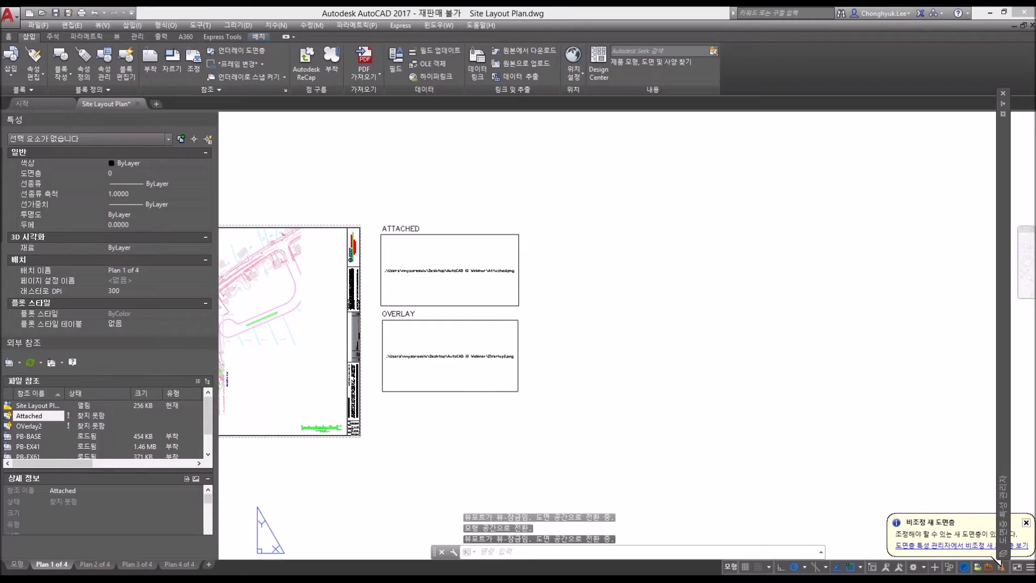
middle_click_drag(311, 370, 649, 378)
scroll(650, 377, "up", 2)
scroll(578, 423, "down", 2)
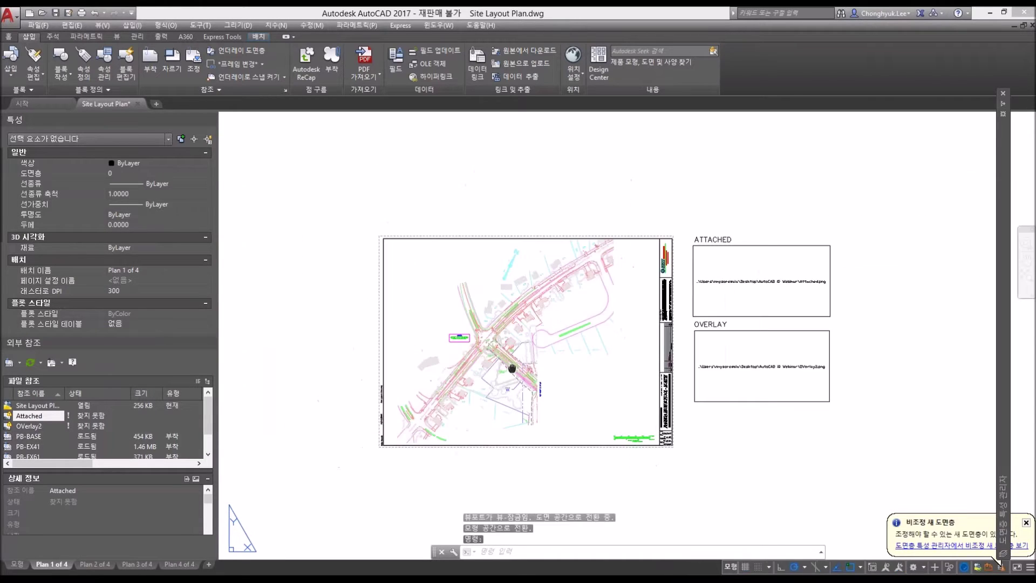
left_click(30, 436)
mouse_move(31, 436)
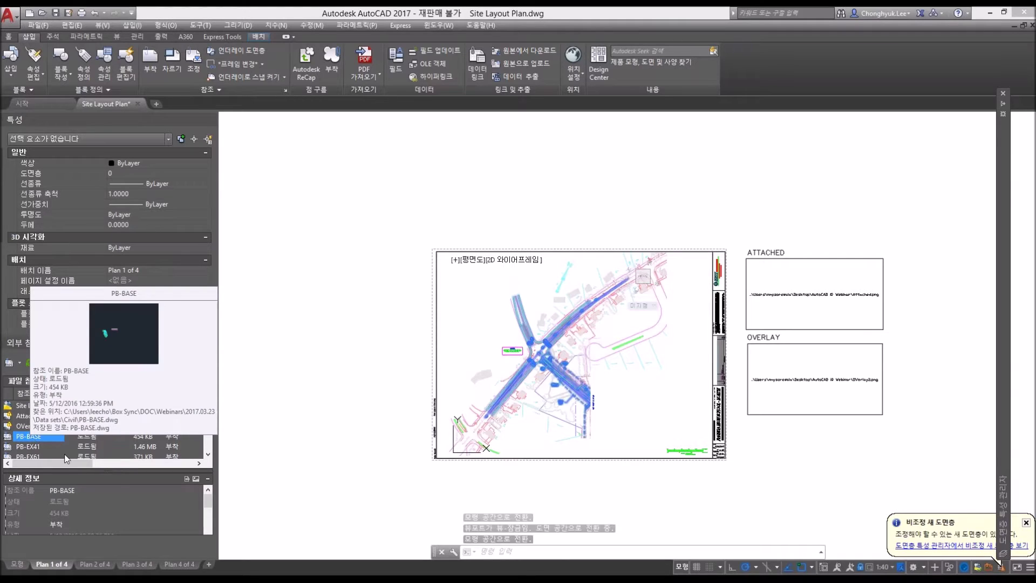
right_click(30, 436)
key("Return")
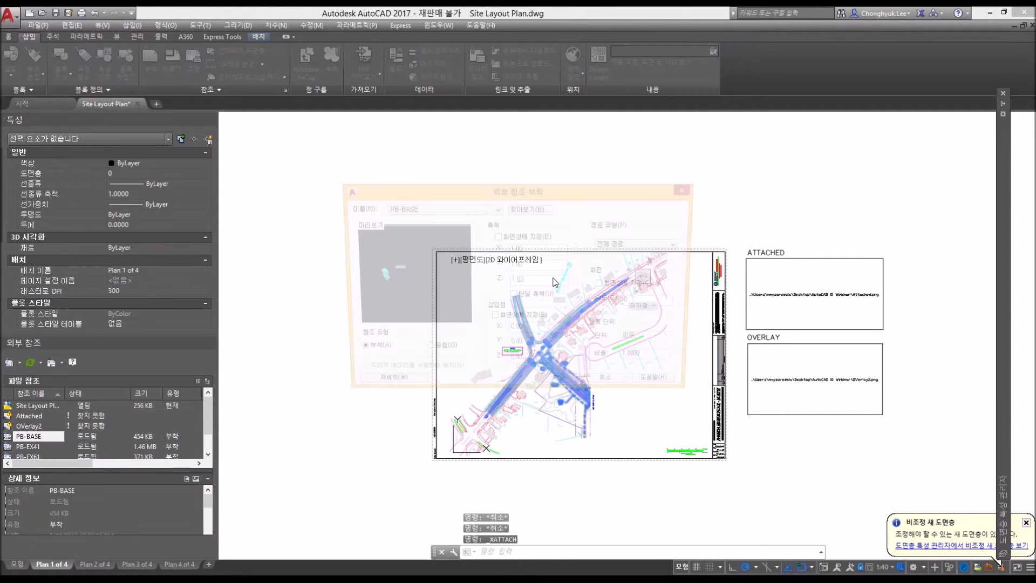
left_click(659, 245)
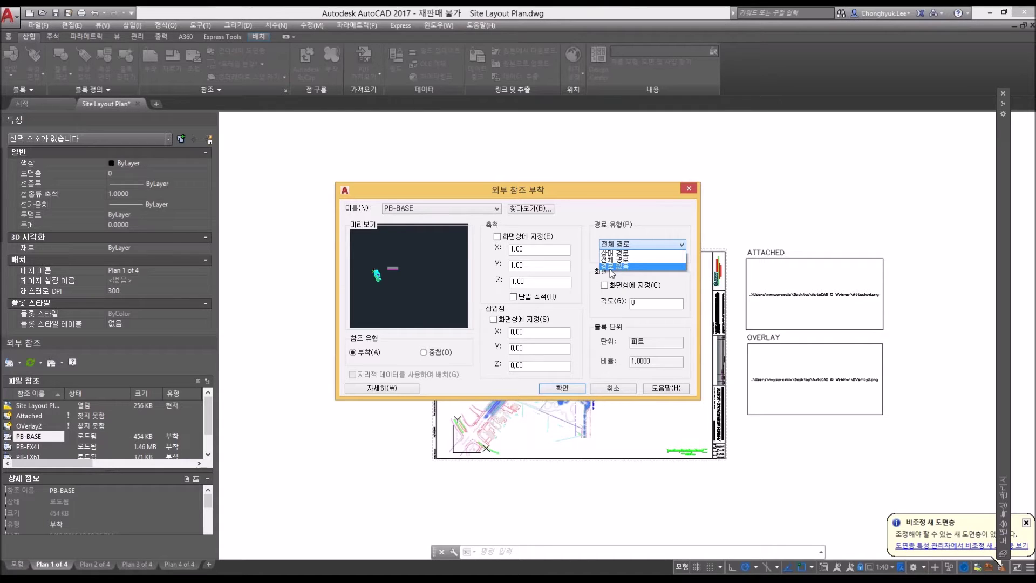
left_click(612, 389)
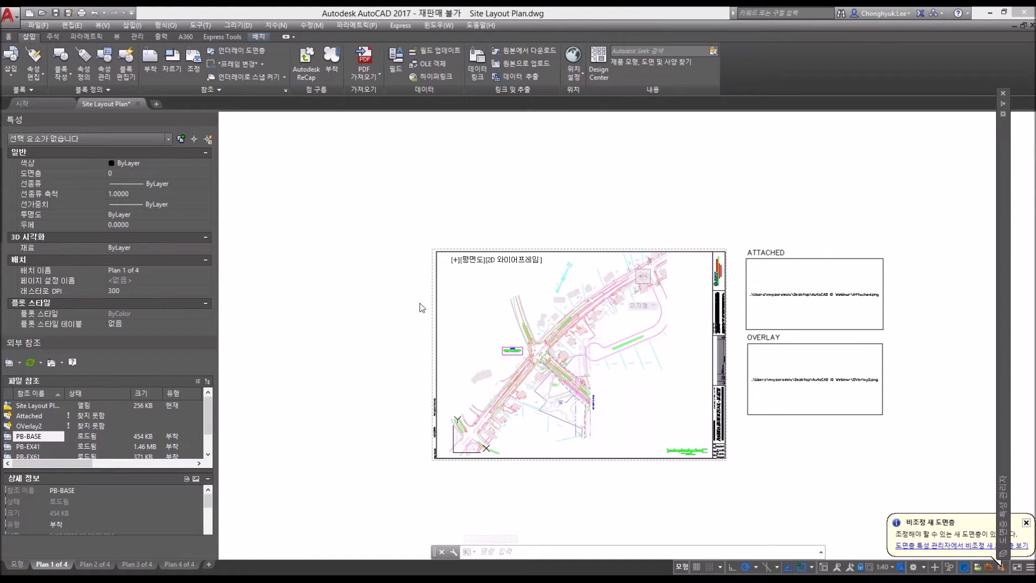
Step: Add a project named Project1 to the project files search path in the program options
type("op")
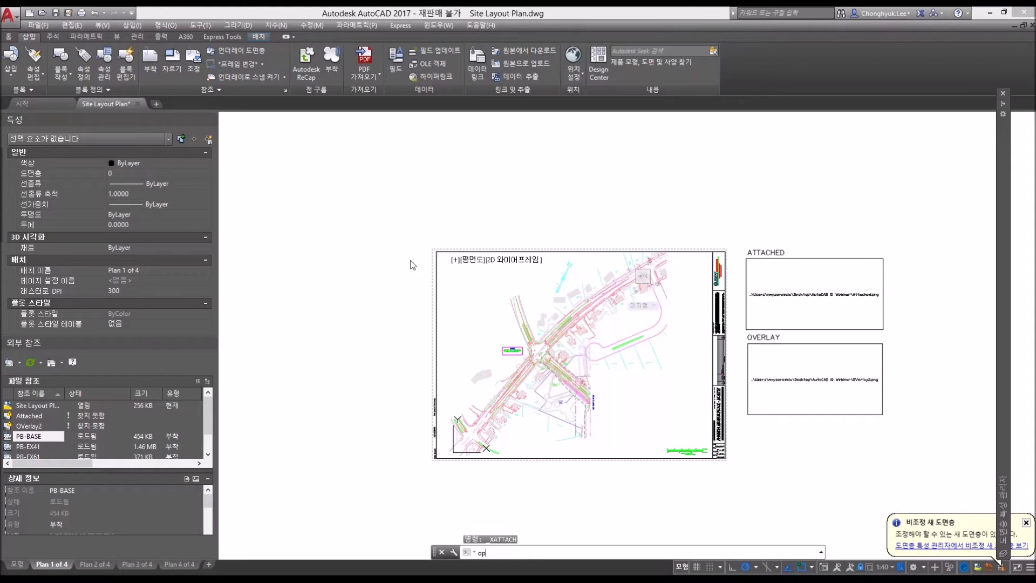
key("Return")
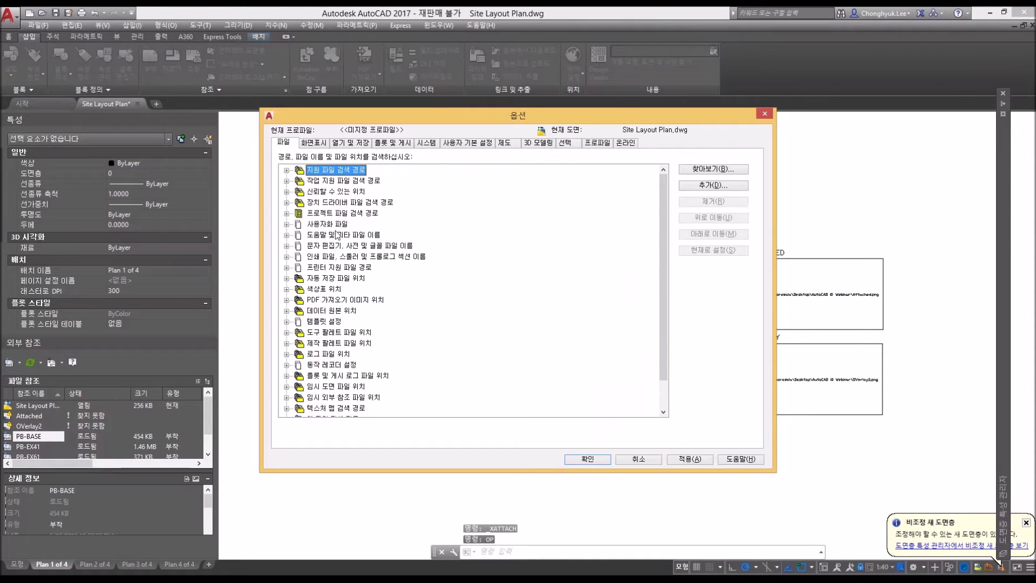
left_click(352, 215)
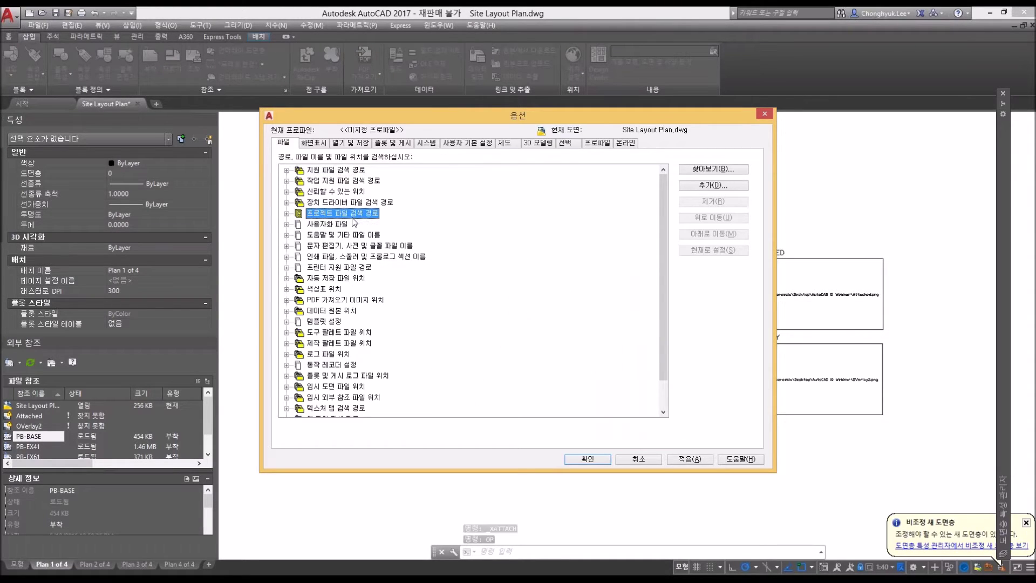
left_click(287, 214)
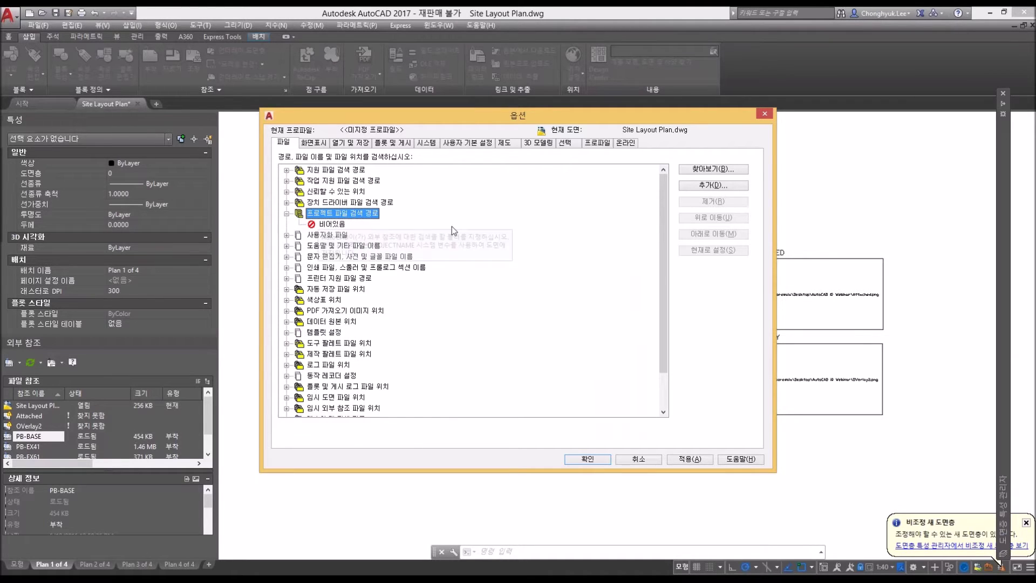
left_click(715, 186)
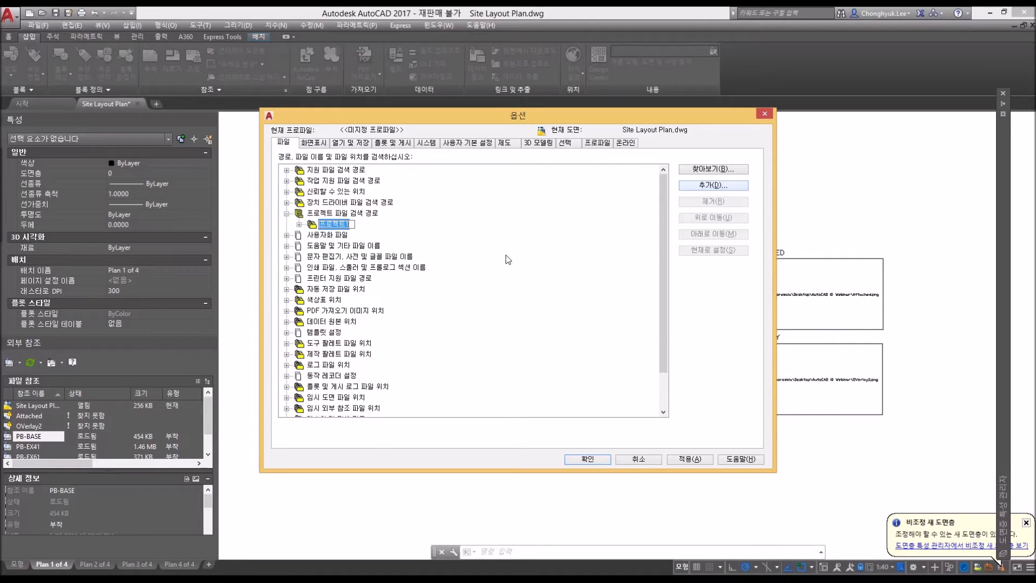
type("Pro")
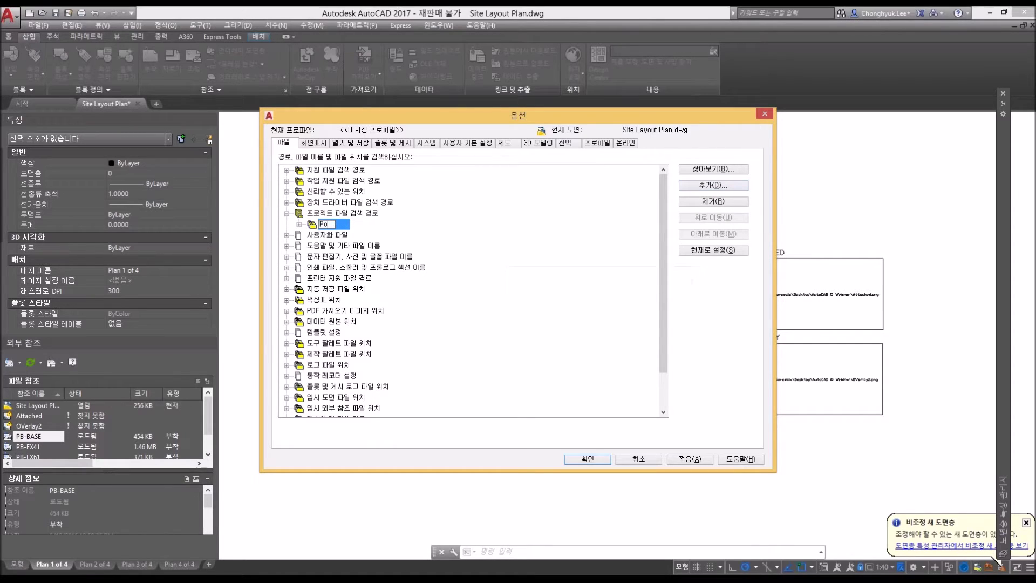
type("ject1")
key("Return")
Step: Add a blank path entry under Project1 and a second project named Project2, and accept the options
left_click(299, 224)
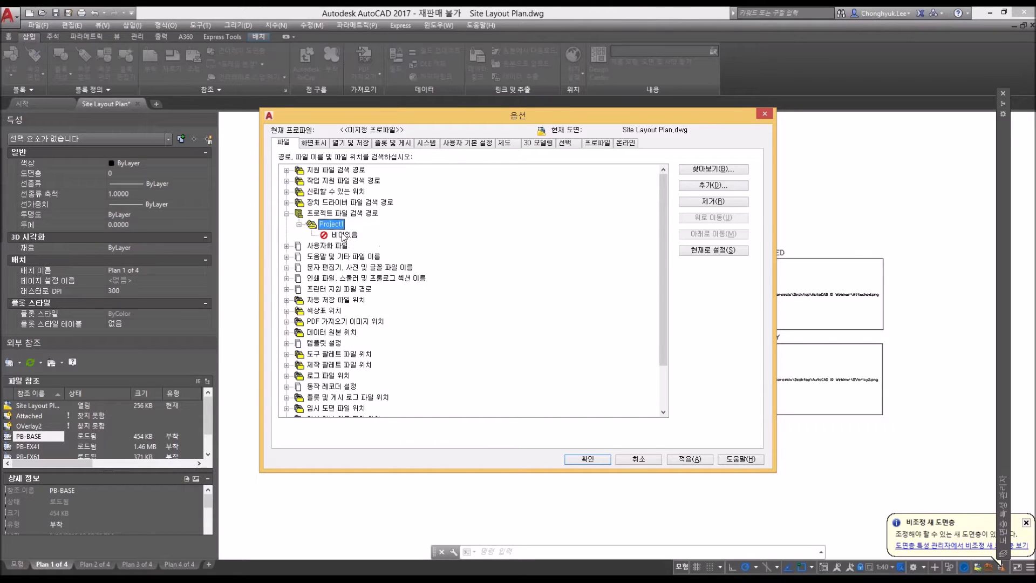
left_click(707, 186)
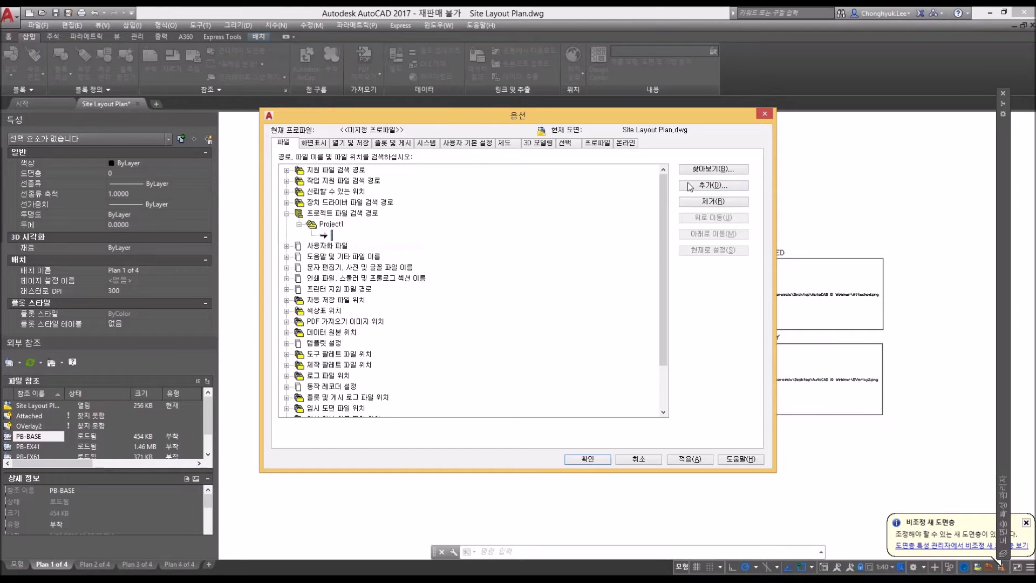
left_click(709, 191)
left_click(709, 187)
left_click(707, 186)
left_click(702, 189)
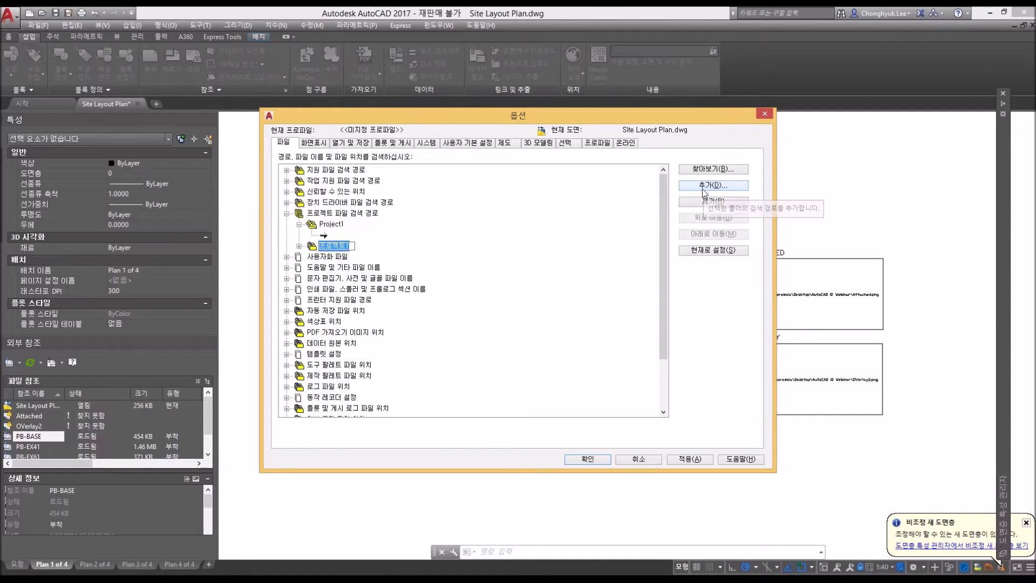
type("Project2")
key("Return")
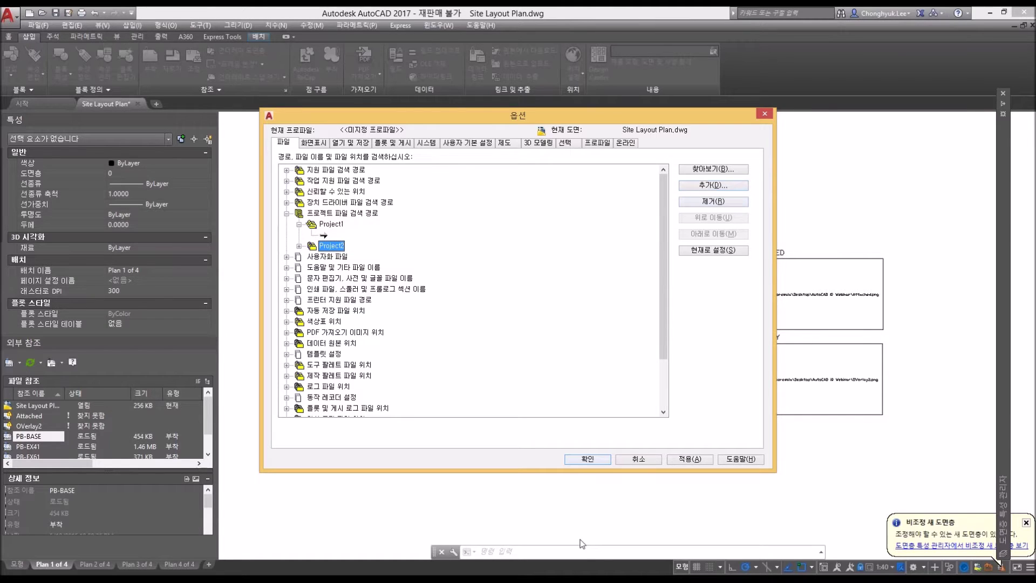
key("Return")
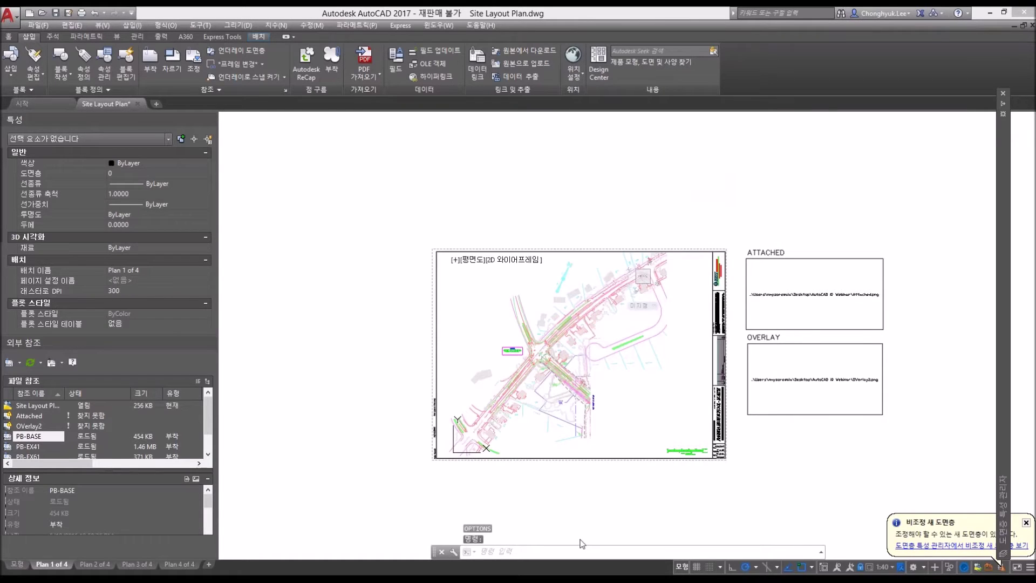
Step: Set the PROJECTNAME system variable to project1
type("pro")
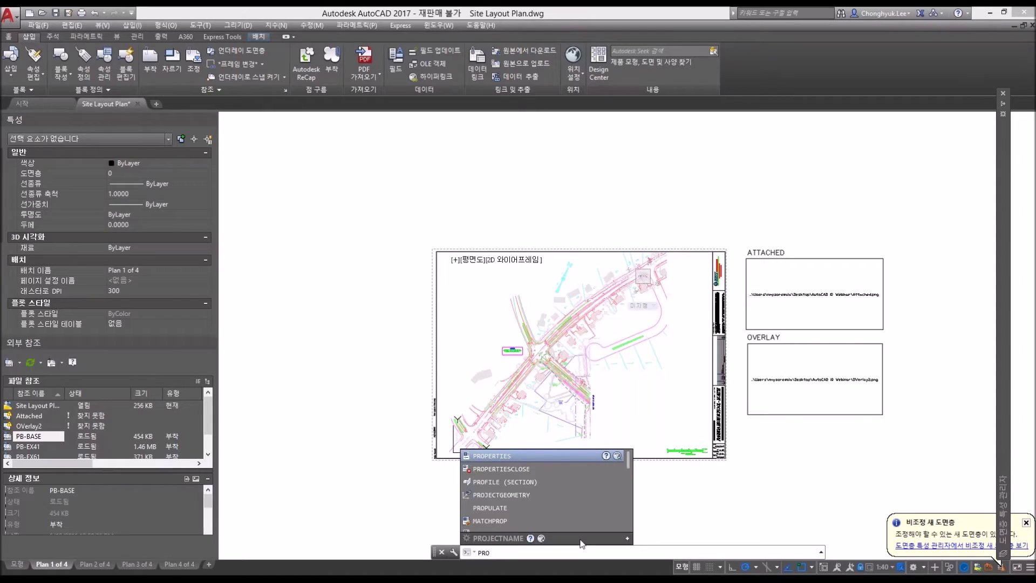
type("jectname")
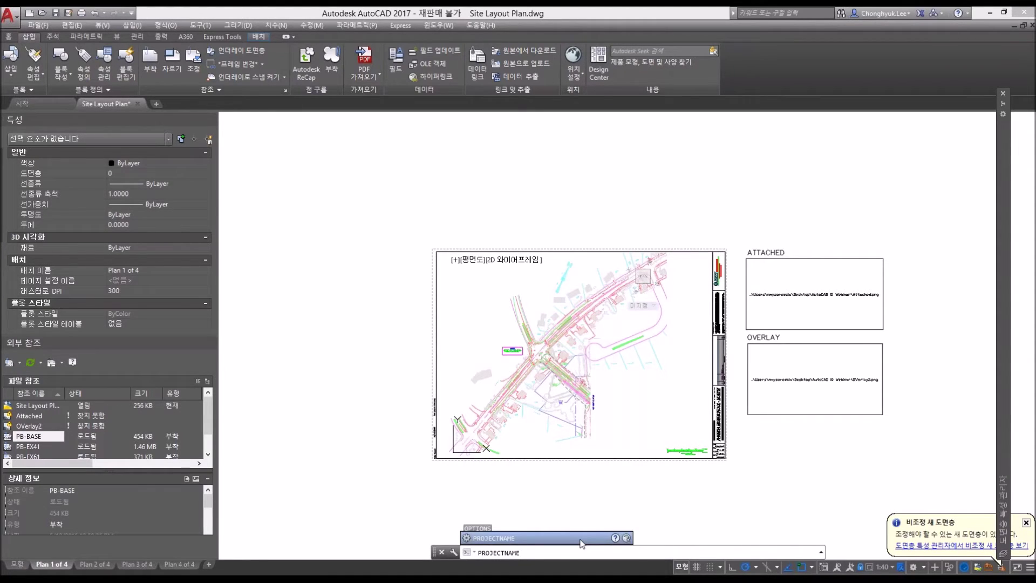
key("Return")
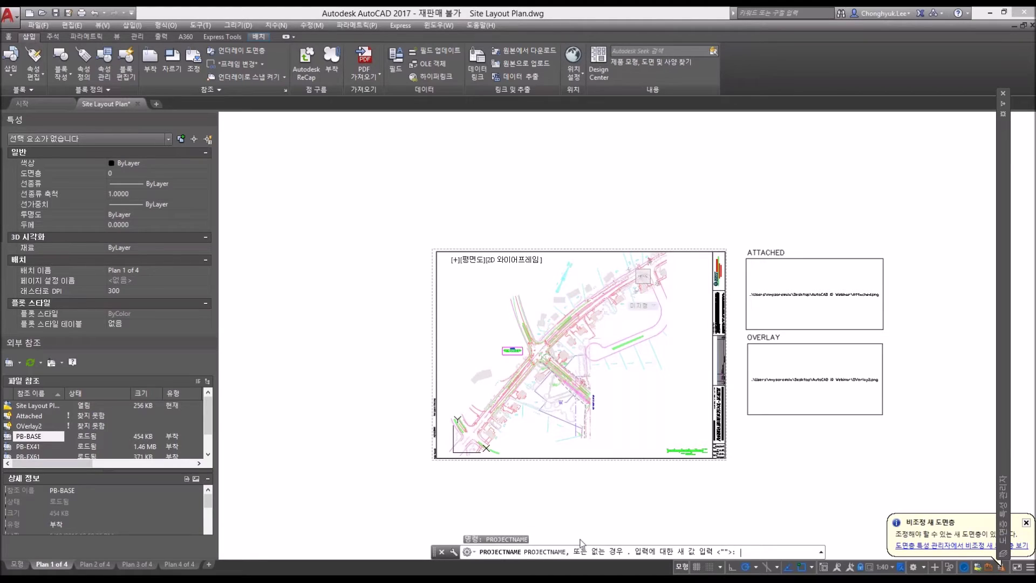
type("p")
type("roject1")
key("Return")
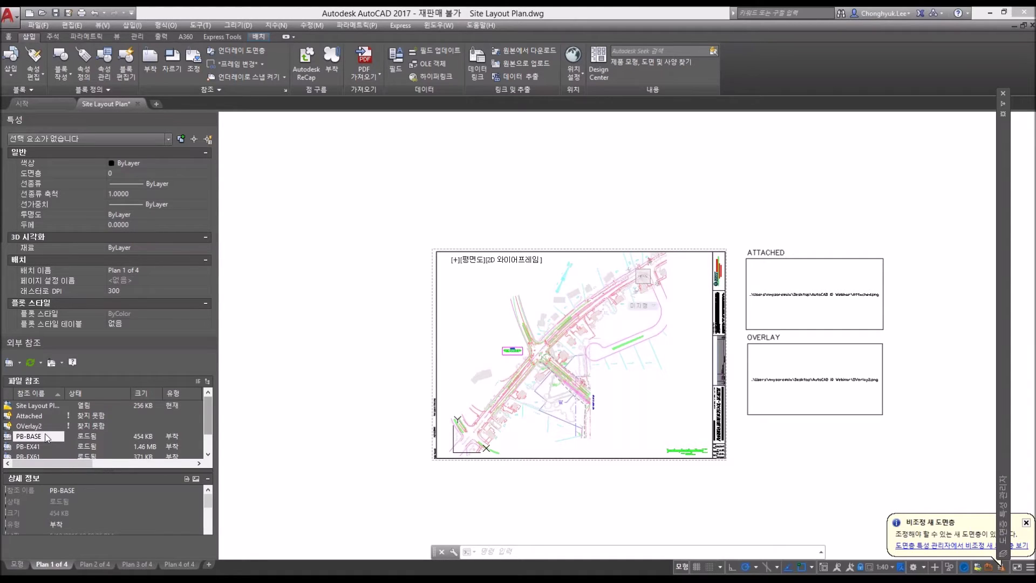
Step: Examine the found location and saved path of the PB-BASE reference, widening the details area to read the full path
mouse_move(46, 434)
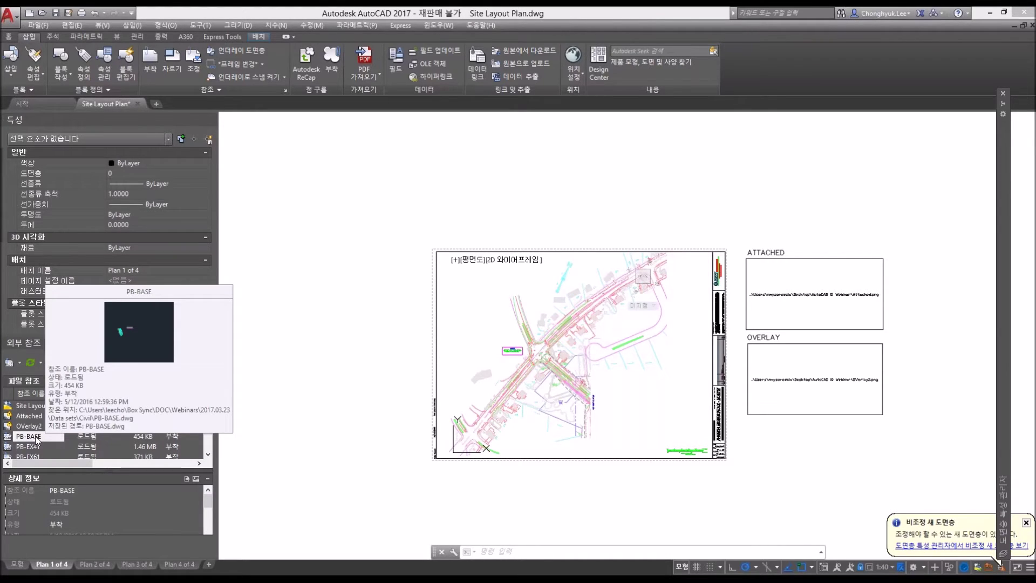
left_click(37, 438)
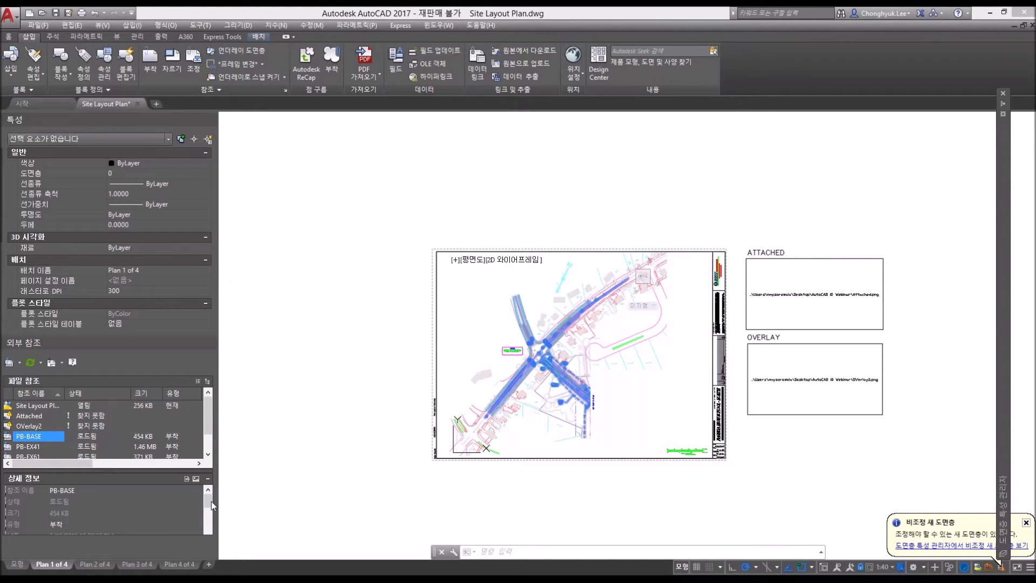
left_click_drag(212, 500, 208, 534)
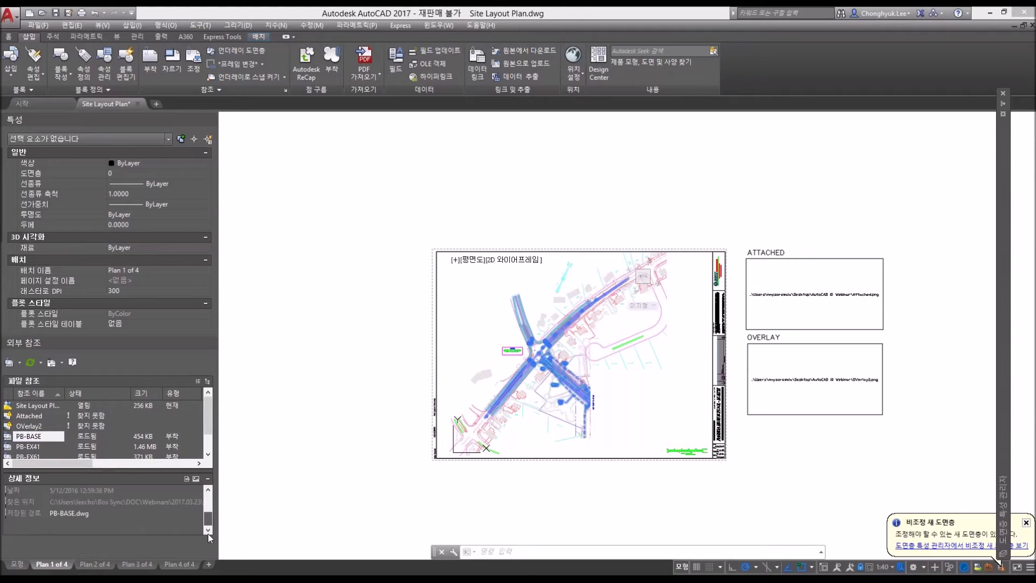
left_click(161, 502)
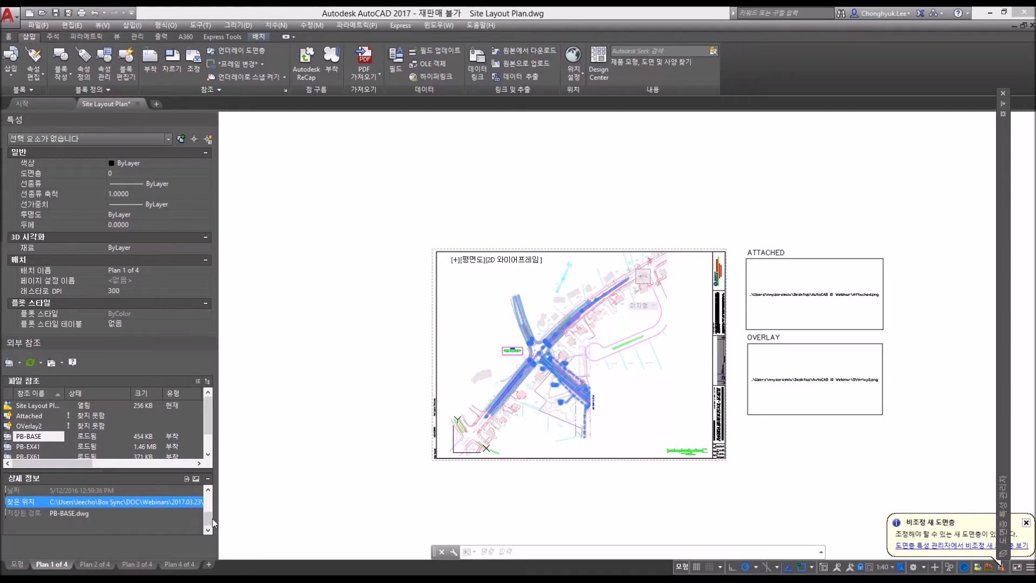
scroll(214, 523, "up", 3)
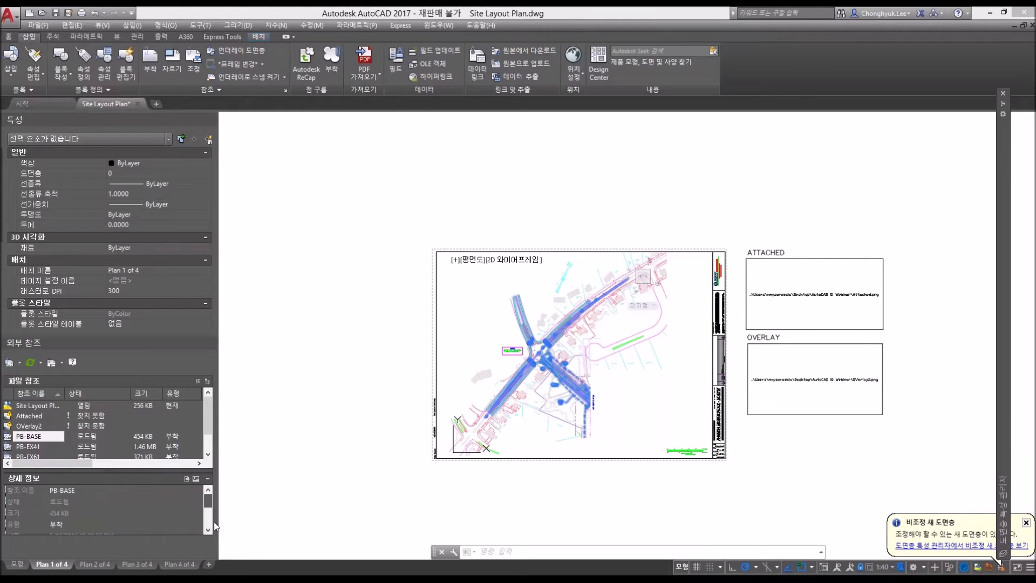
scroll(215, 525, "down", 3)
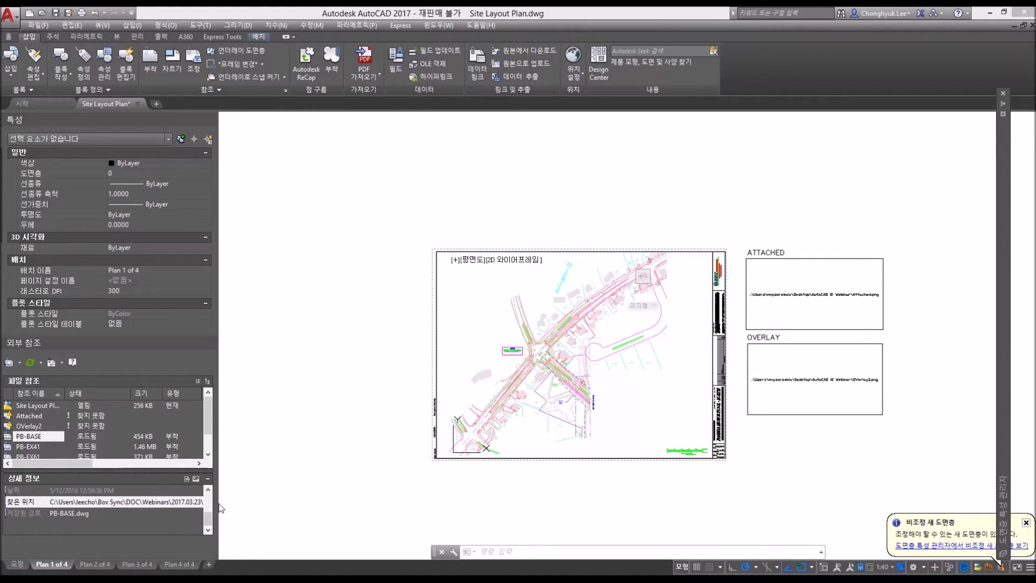
left_click_drag(220, 508, 248, 508)
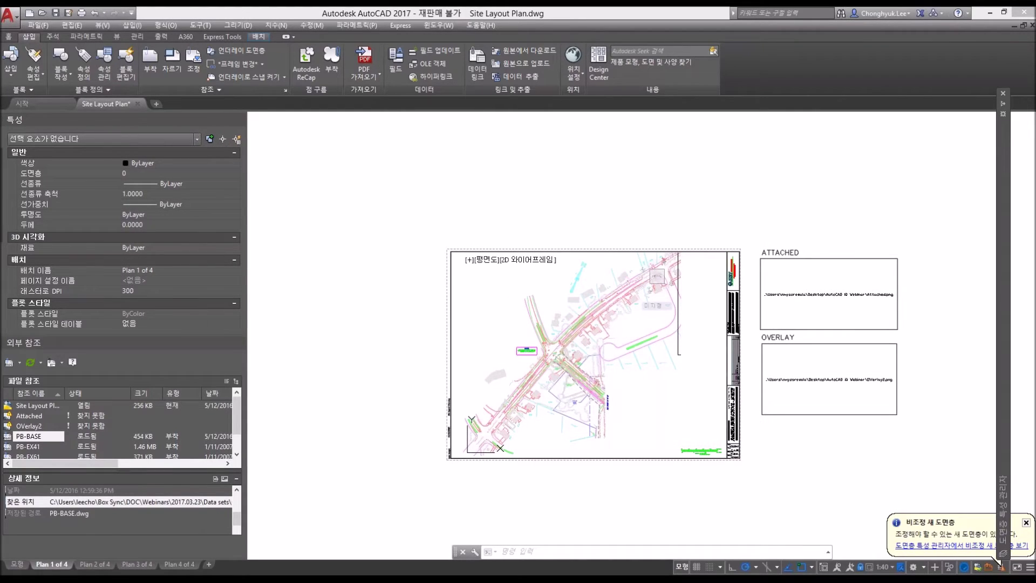
left_click(128, 501)
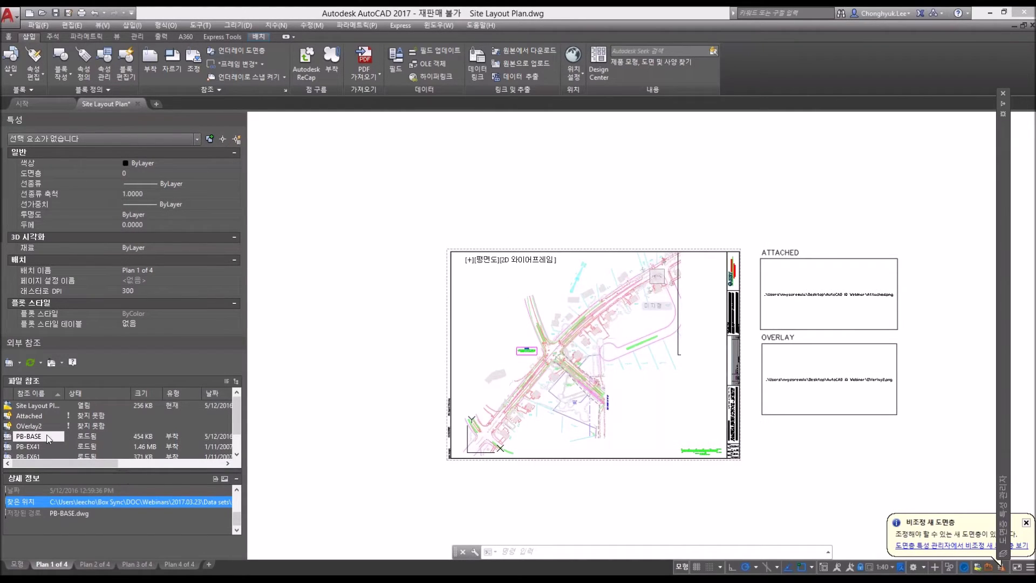
Step: Attach PB-BASE again with the relative path type (상대 경로)
mouse_move(47, 437)
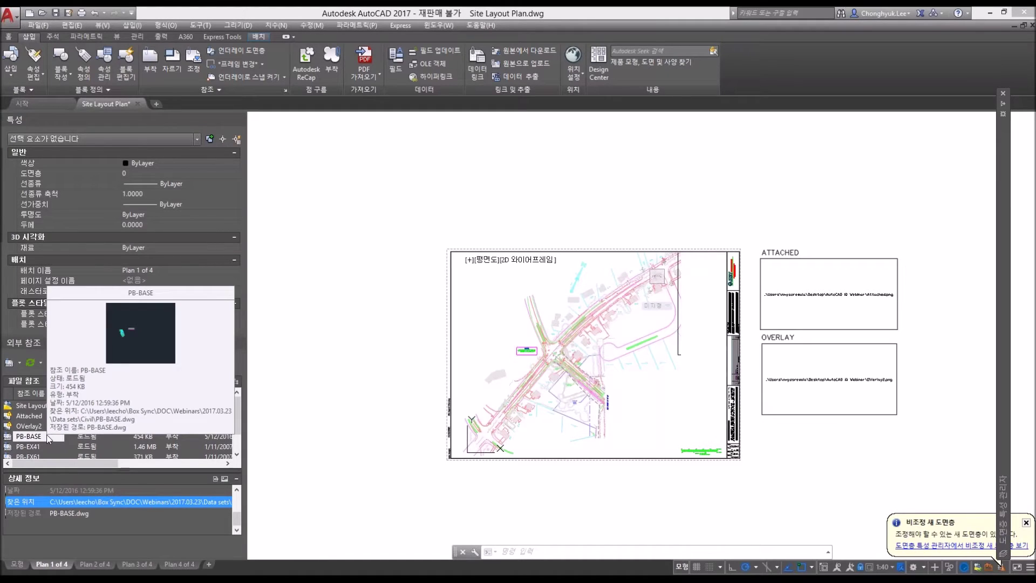
right_click(48, 437)
key("Escape")
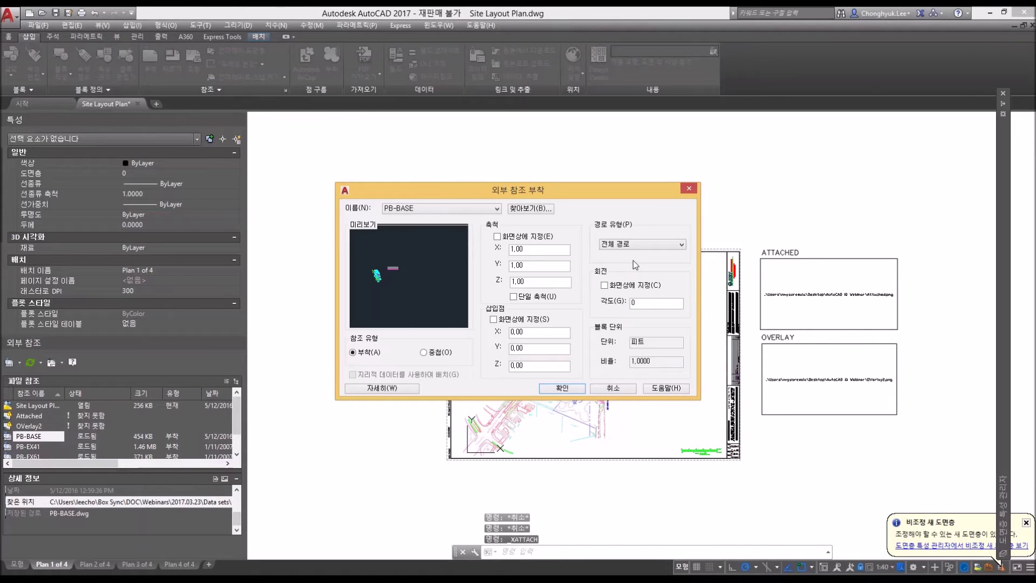
left_click(640, 243)
left_click(620, 253)
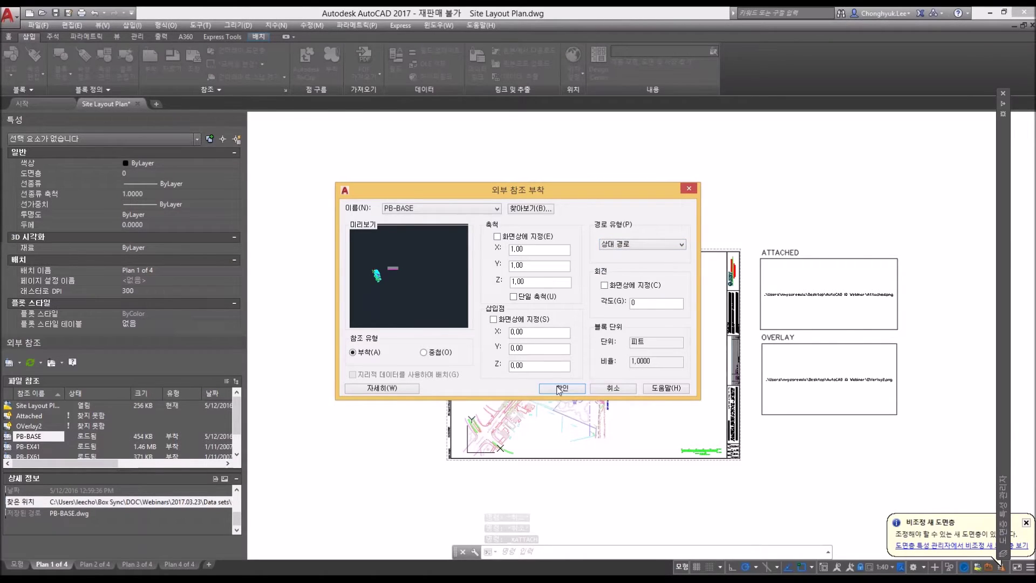
left_click(559, 389)
Step: Check the saved path of PB-BASE, open the file selection for a new path and cancel it
left_click(231, 502)
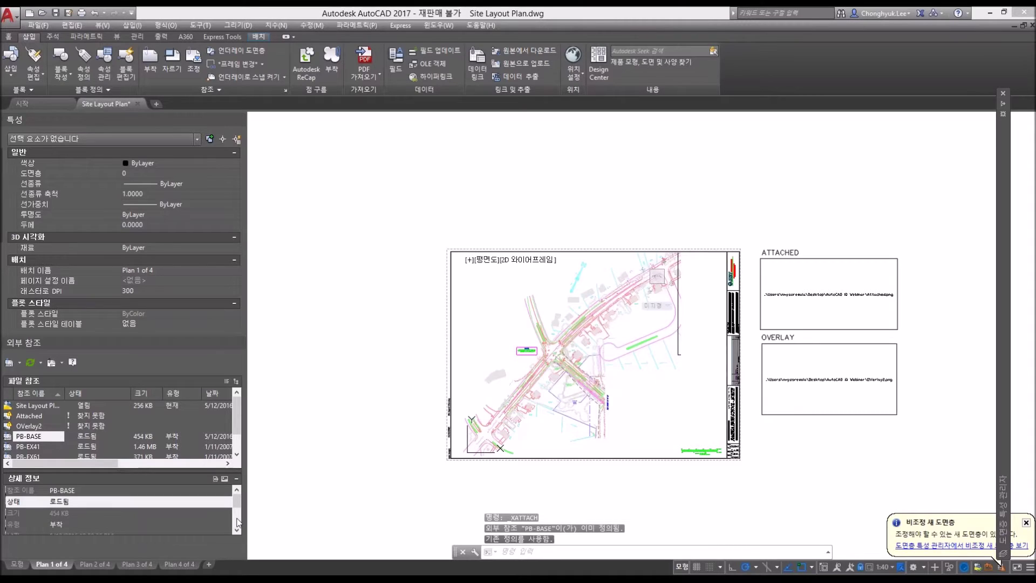
scroll(217, 520, "down", 1)
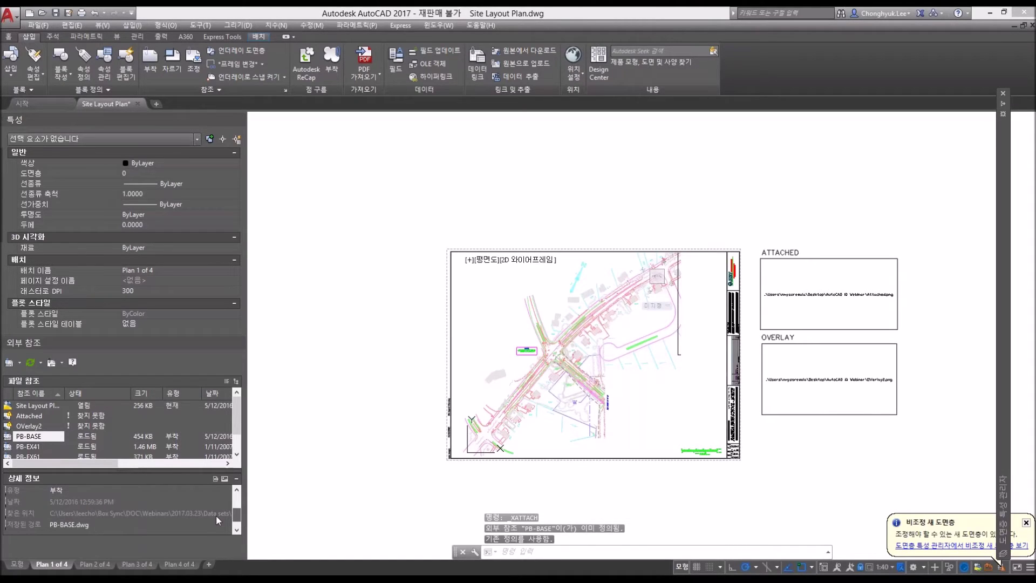
left_click(216, 521)
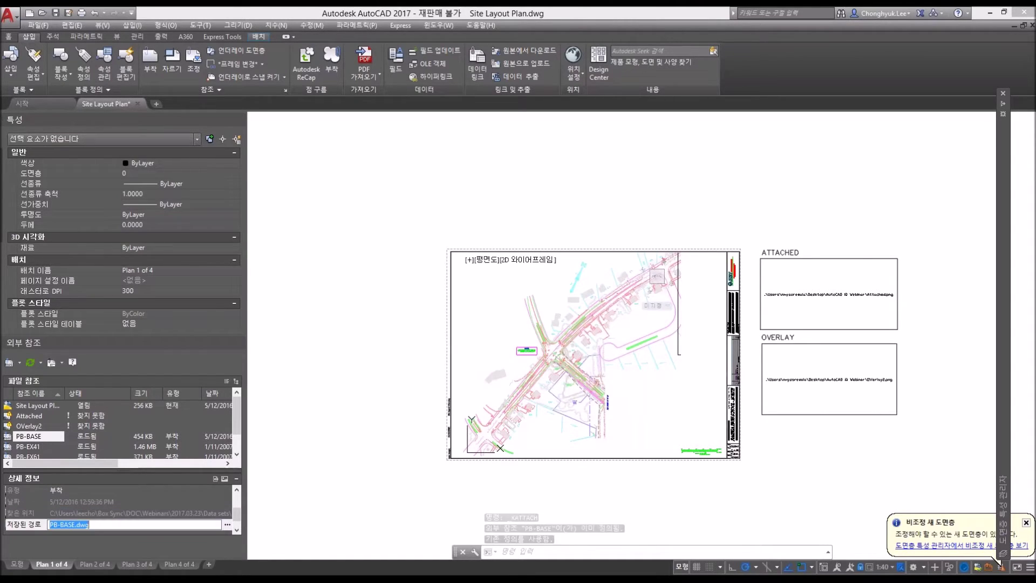
left_click(228, 525)
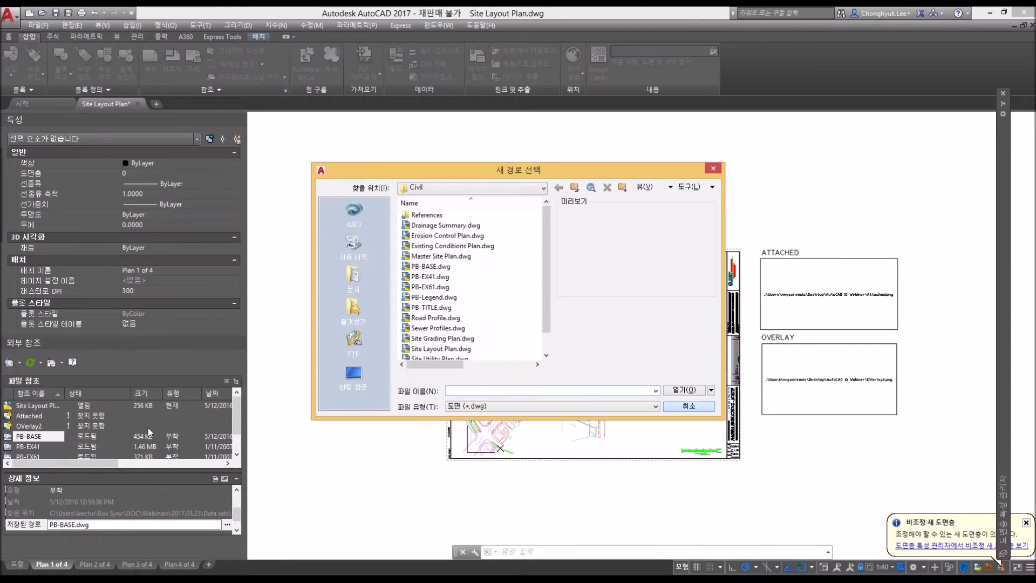
key("Escape")
Step: Attach PB-BASE again with the full path type (전체 경로) and check its saved path in the reference details
right_click(60, 438)
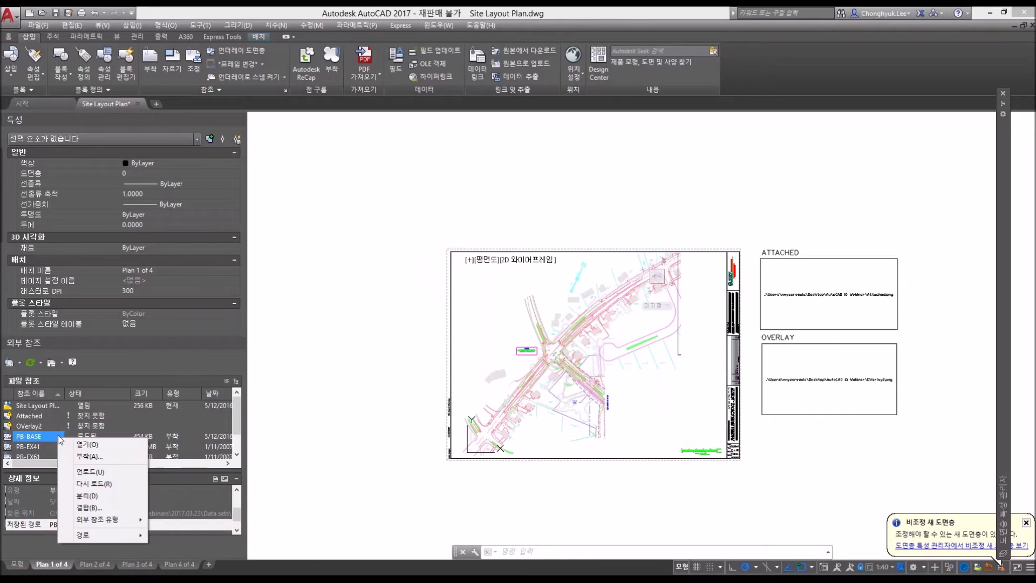
left_click(109, 461)
left_click(629, 244)
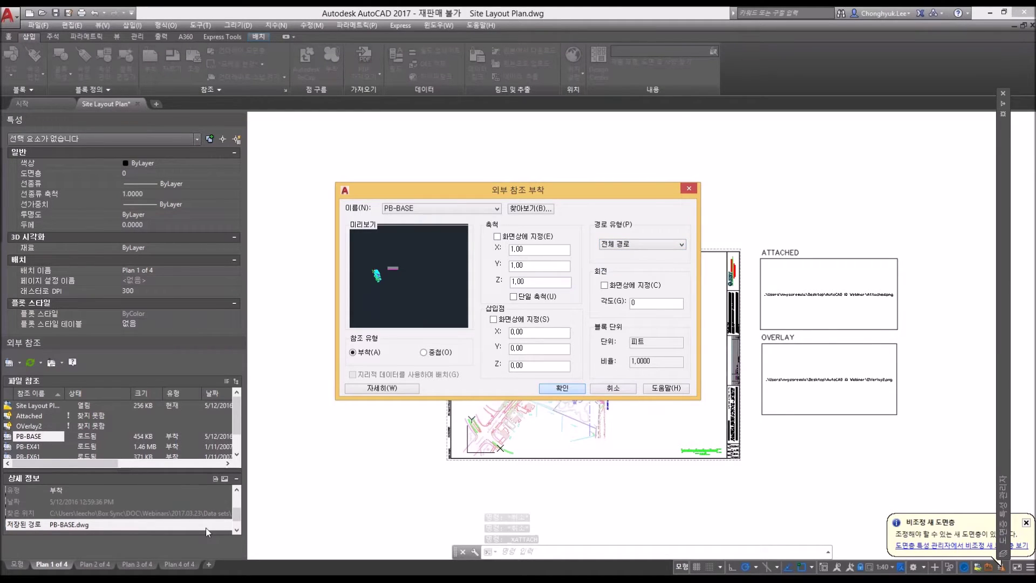
left_click(561, 389)
scroll(239, 505, "down", 2)
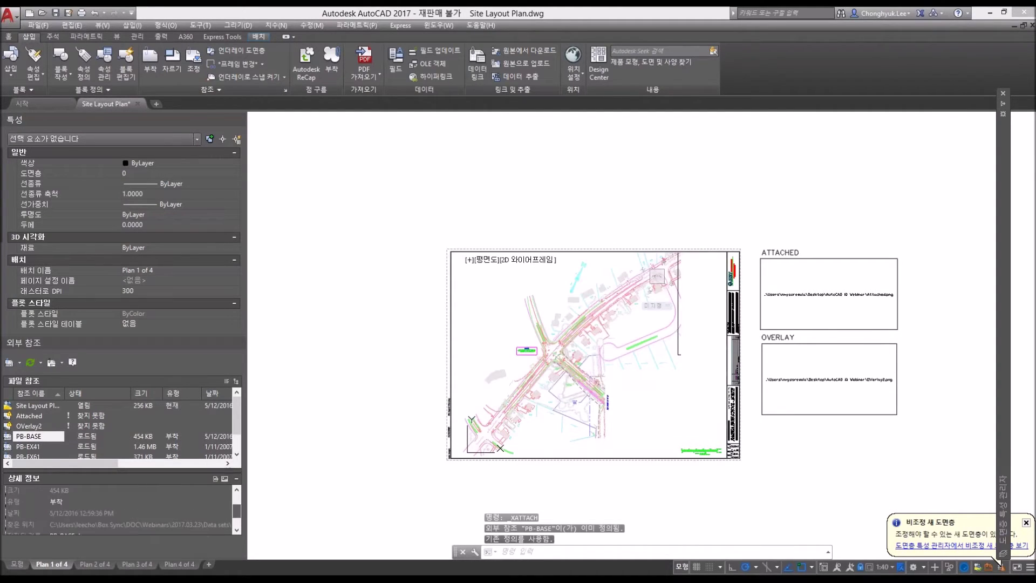
scroll(173, 513, "down", 2)
left_click(173, 514)
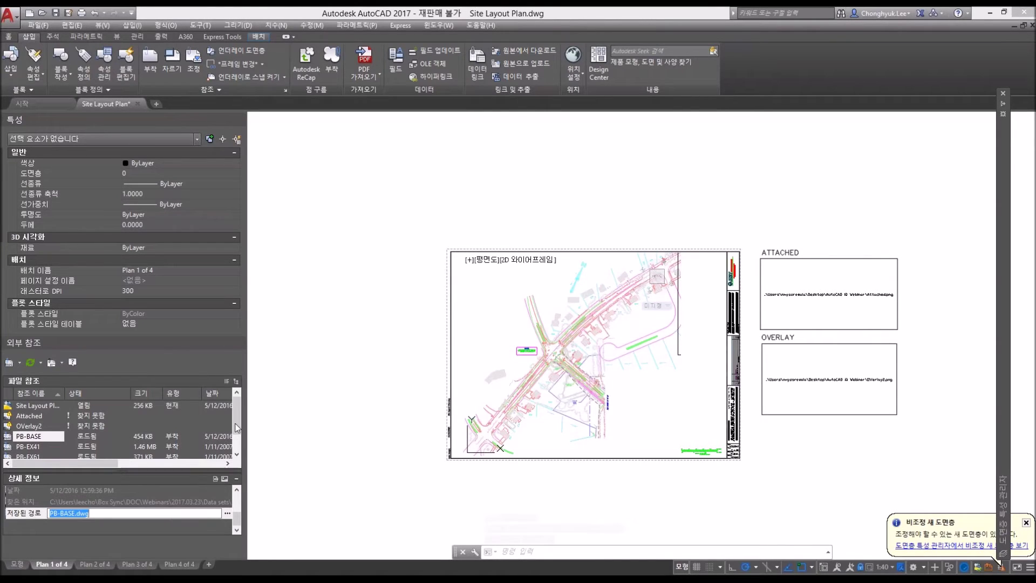
scroll(212, 442, "down", 1)
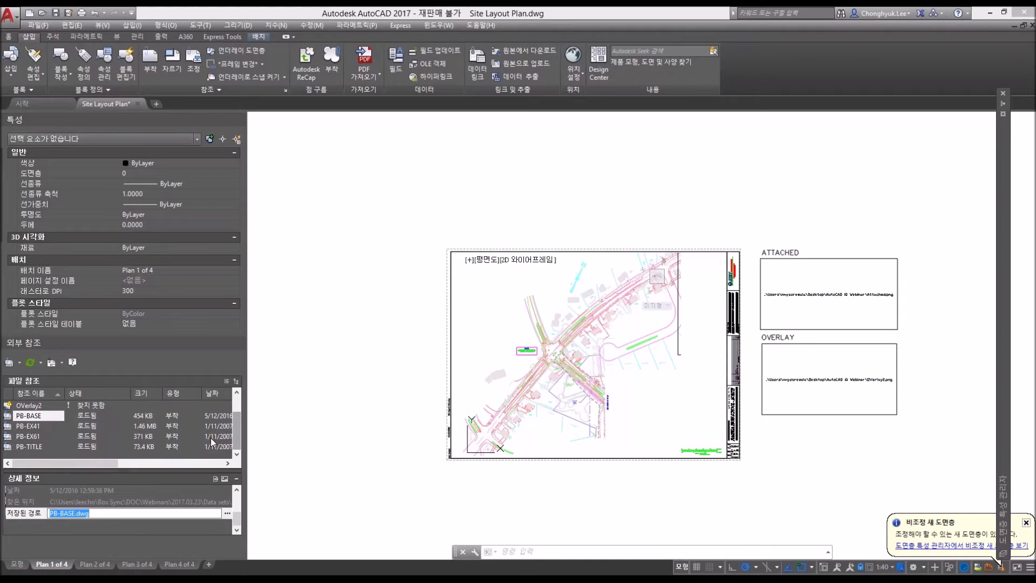
left_click(211, 437)
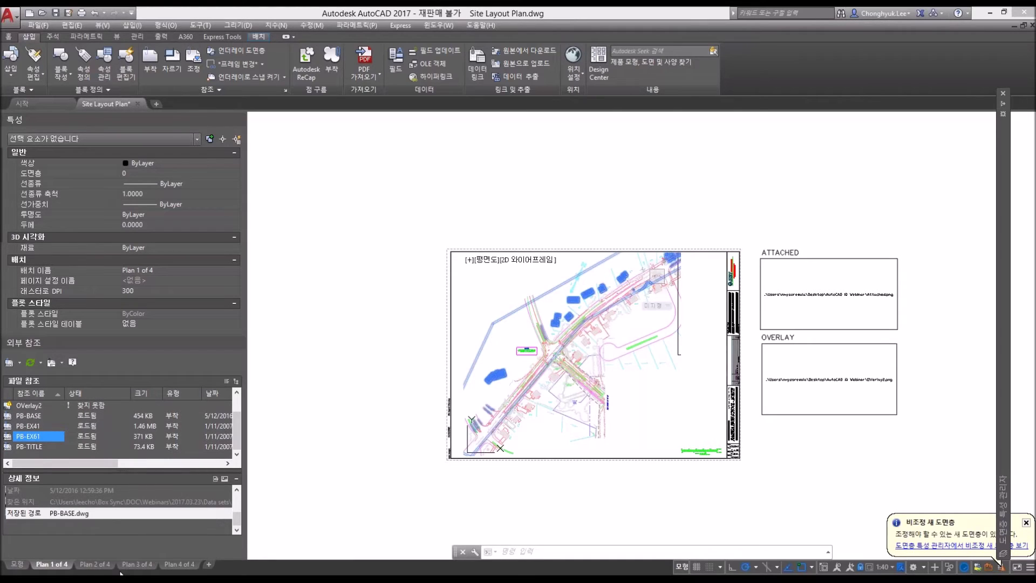
mouse_move(105, 568)
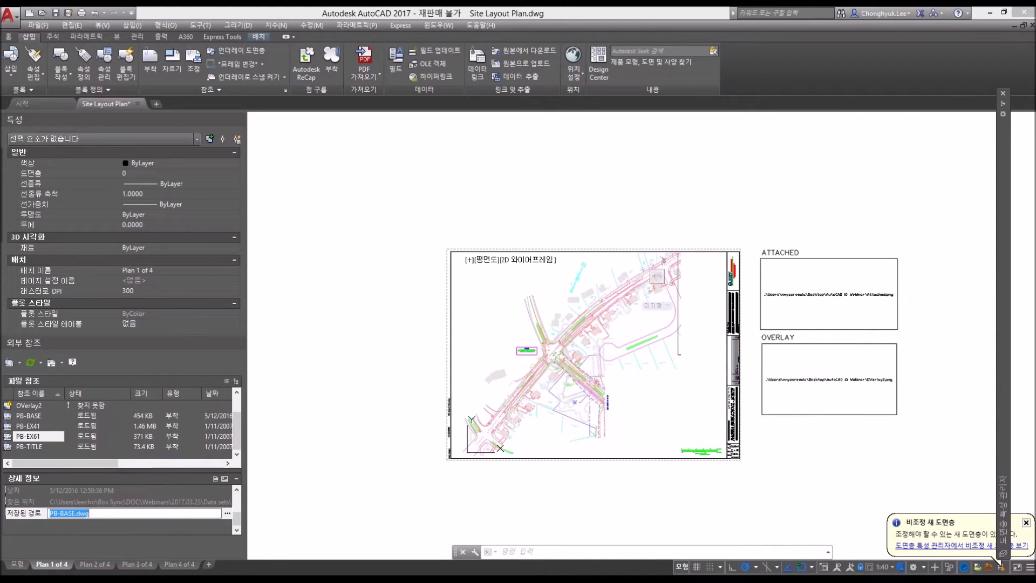
Step: Select the missing Attached image reference and examine its saved path in the reference details
mouse_move(231, 577)
left_click(66, 422)
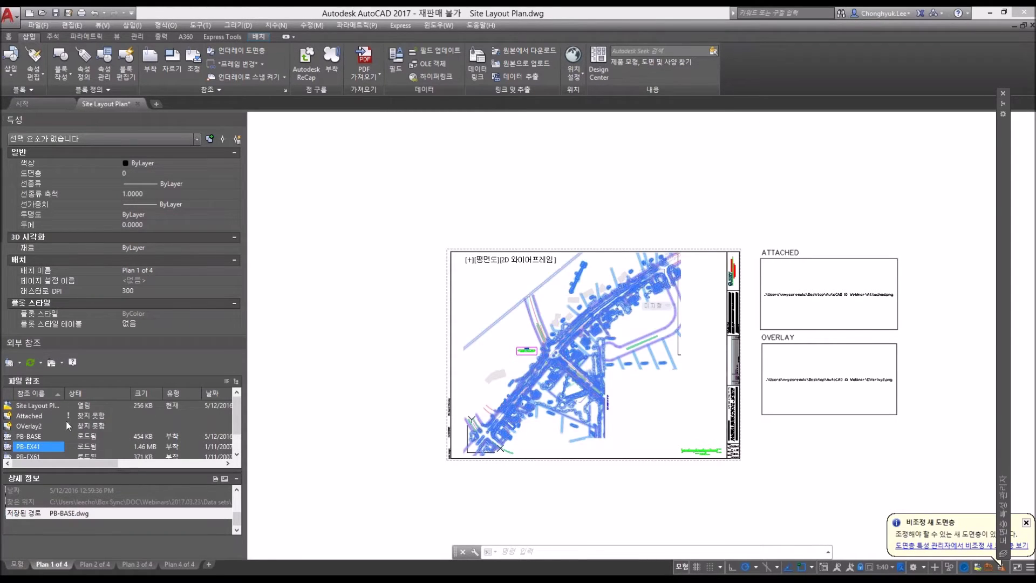
left_click(66, 419)
right_click(37, 417)
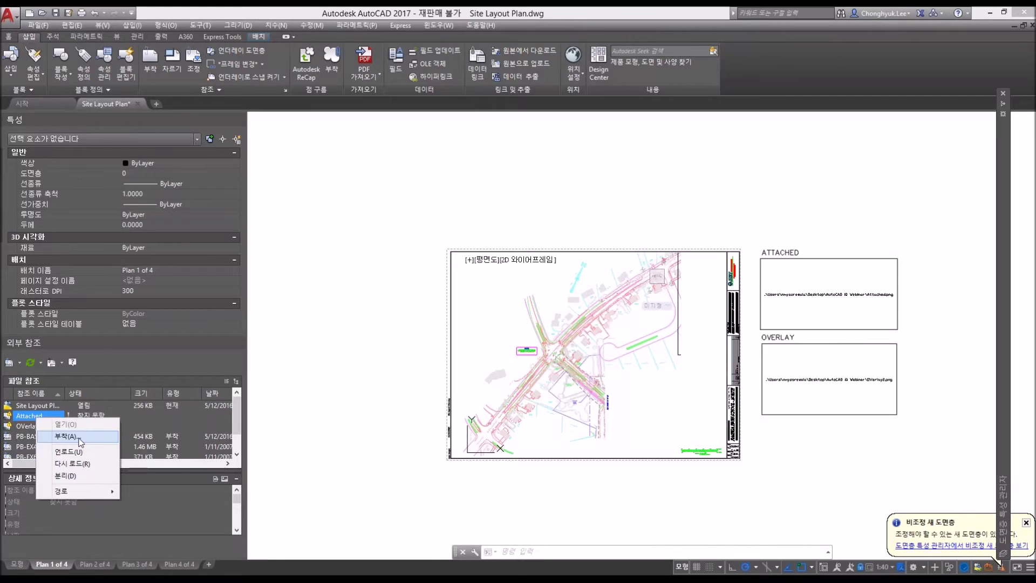
left_click(196, 511)
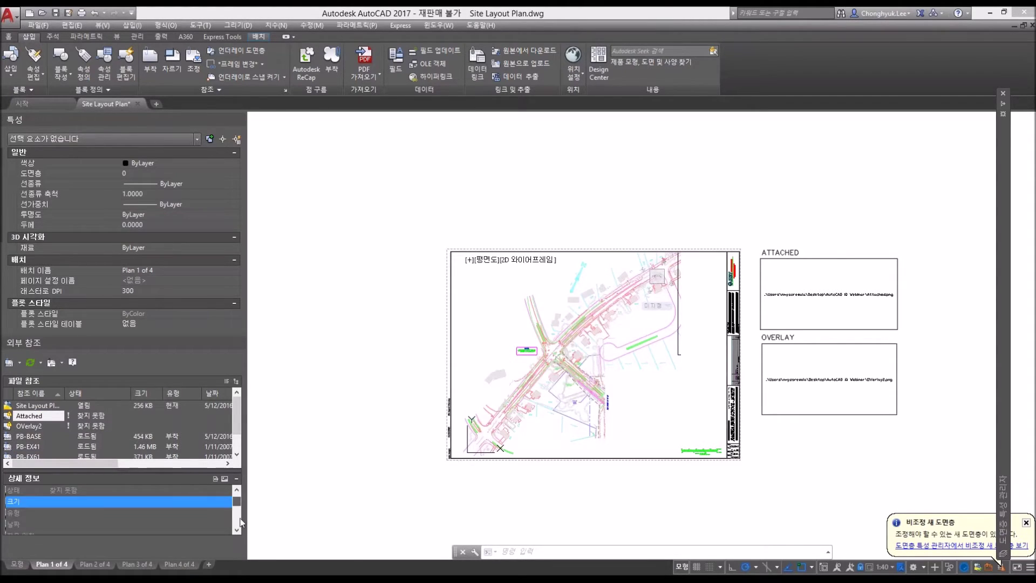
scroll(194, 518, "down", 2)
scroll(232, 526, "up", 1)
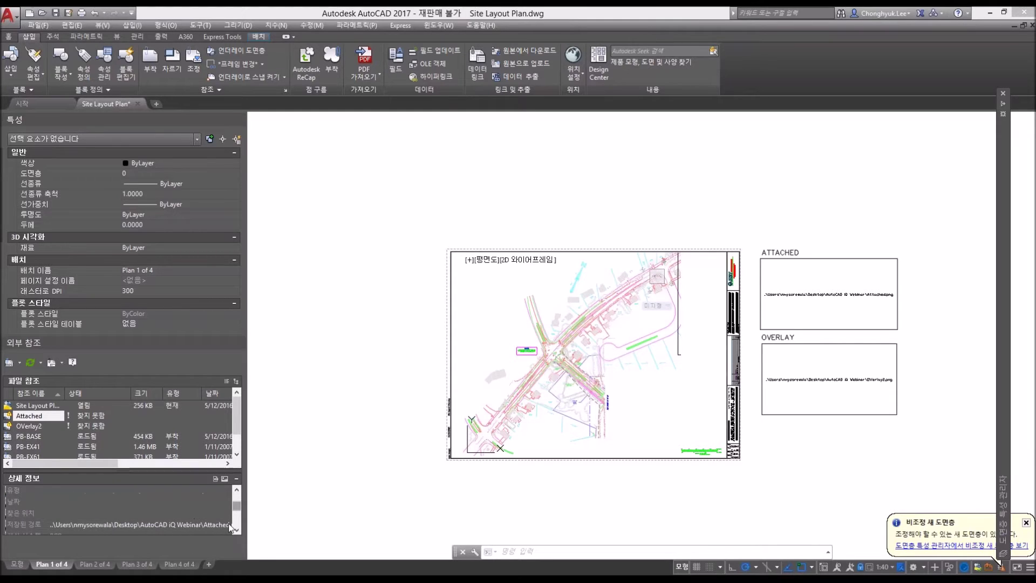
Step: Set the saved path of the Attached reference to Attached.png in the Images folder of Data sets
left_click(231, 524)
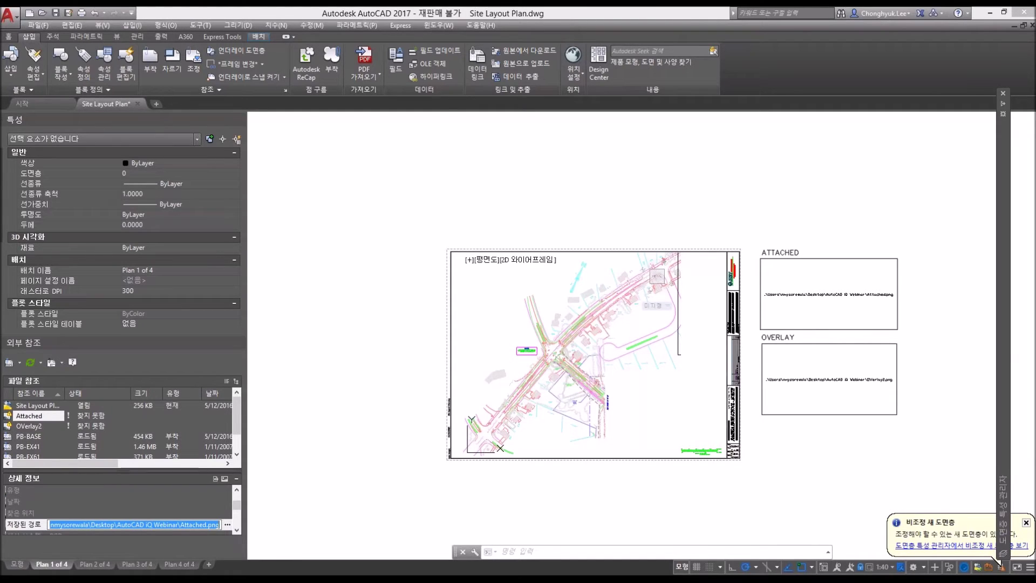
mouse_move(109, 427)
left_click(227, 524)
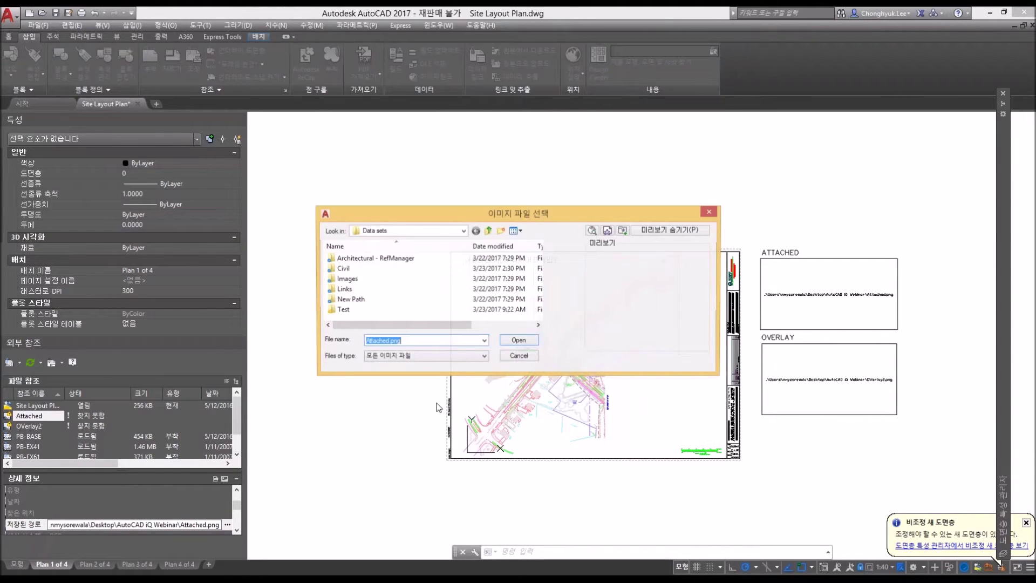
left_click(365, 271)
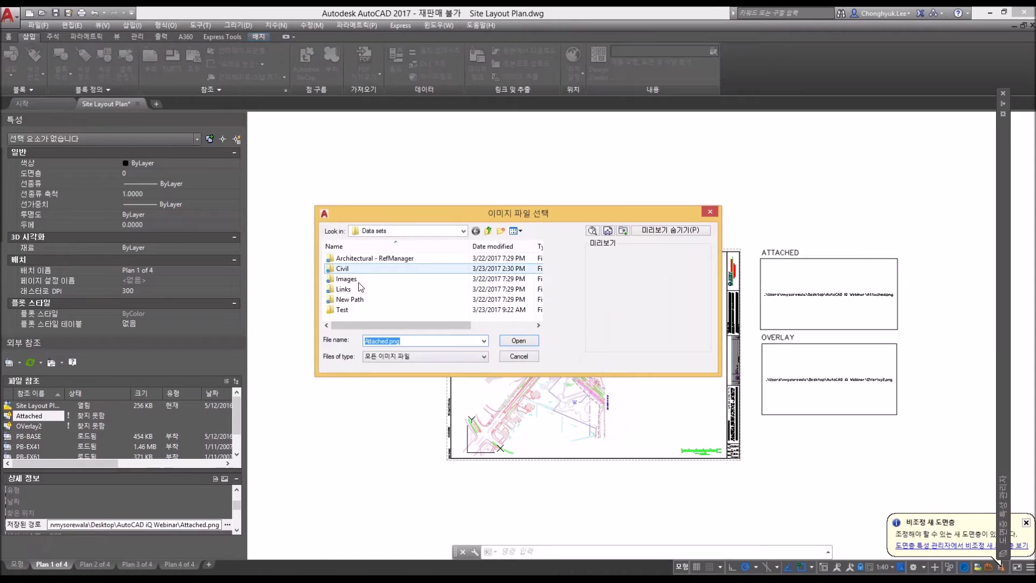
left_click(361, 281)
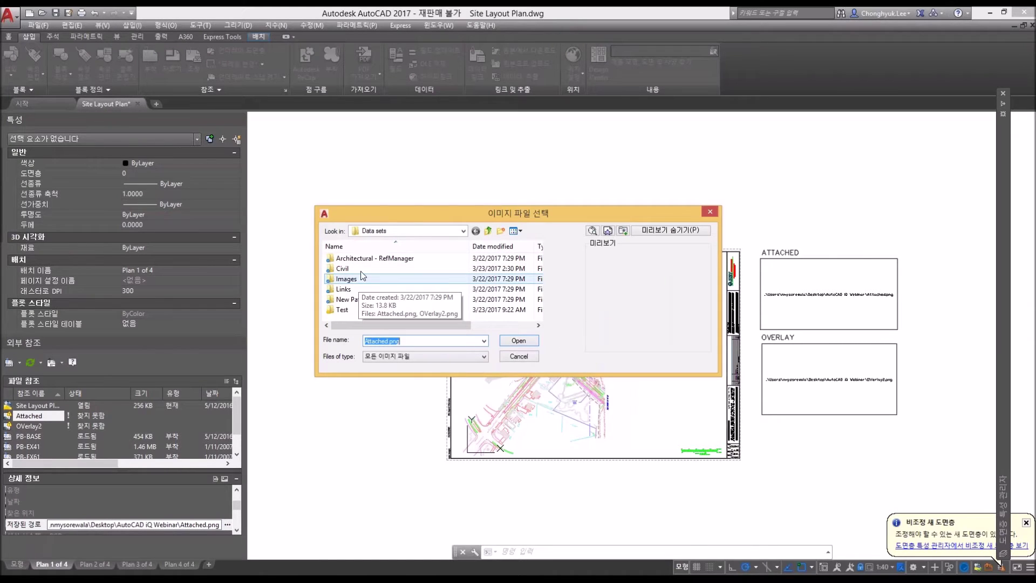
double_click(360, 274)
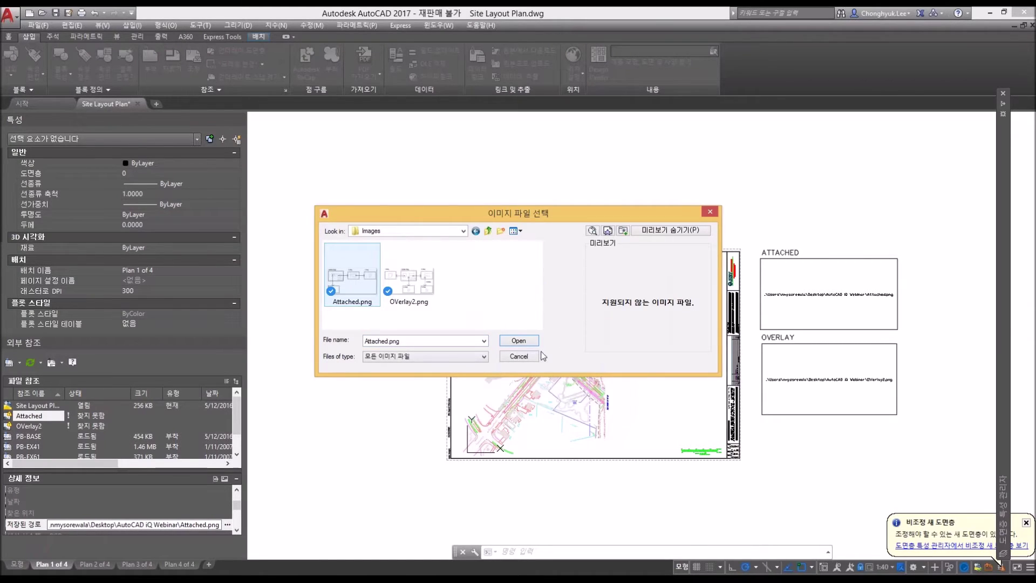
left_click(519, 341)
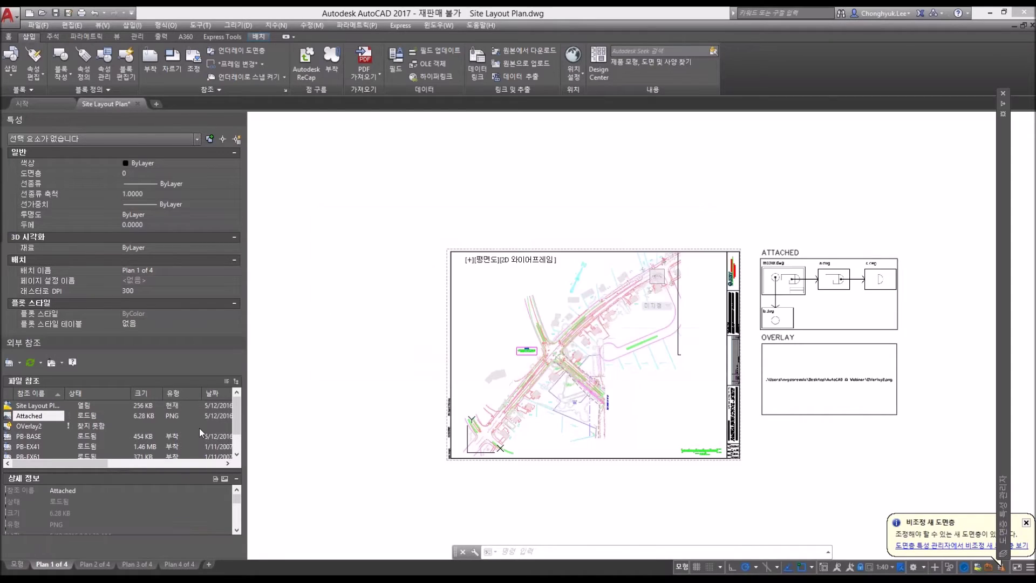
Step: Set the saved path of the missing OVerlay2 reference to OVerlay2.png in the Images folder
left_click(54, 426)
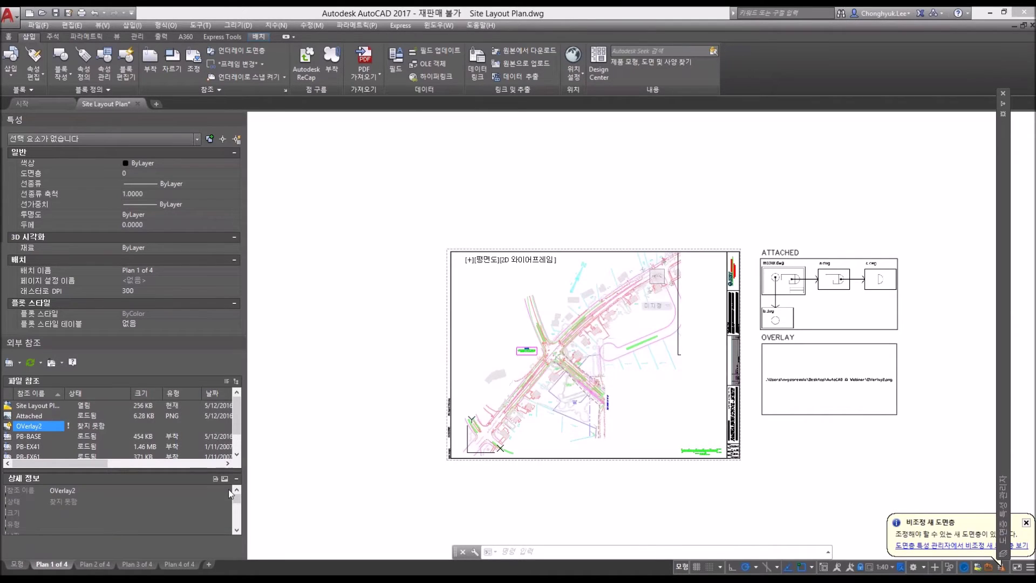
left_click_drag(237, 499, 237, 511)
left_click(135, 502)
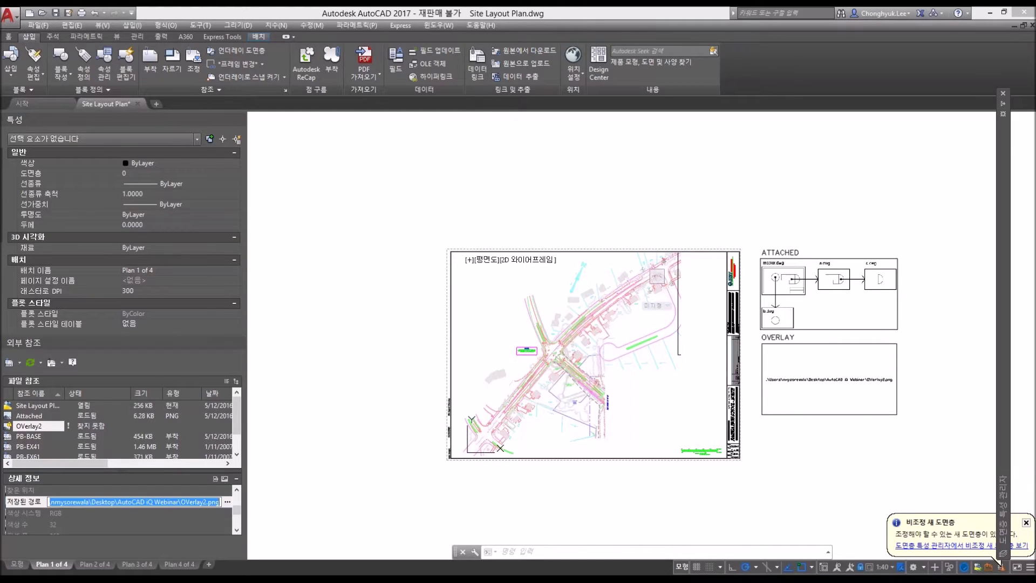
left_click(228, 502)
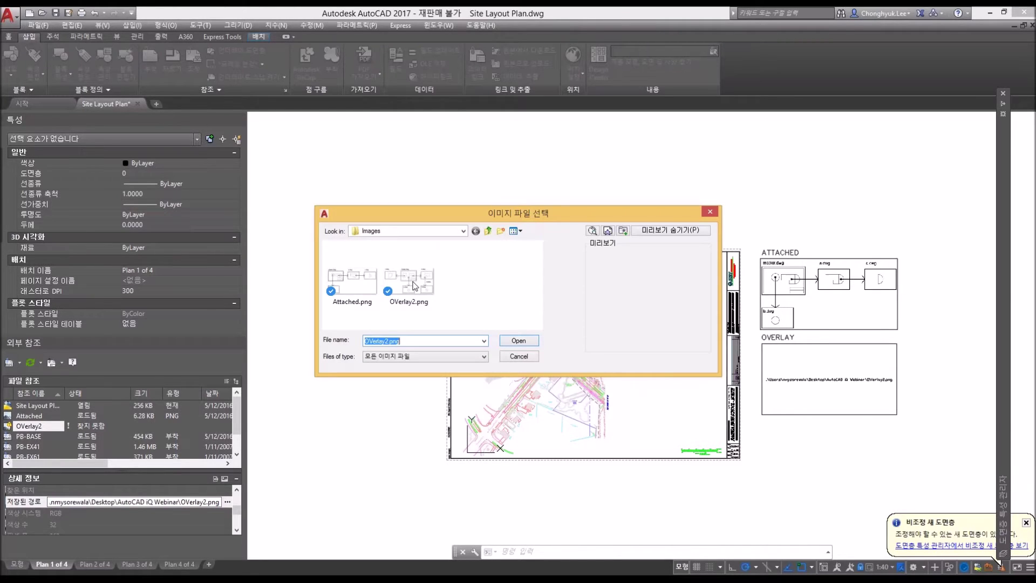
left_click(414, 285)
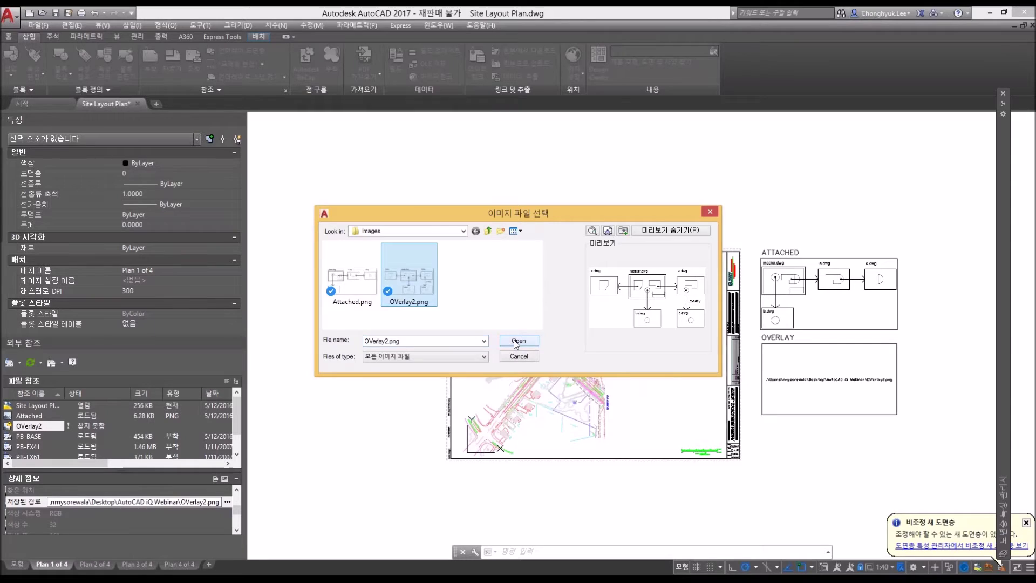
left_click(519, 340)
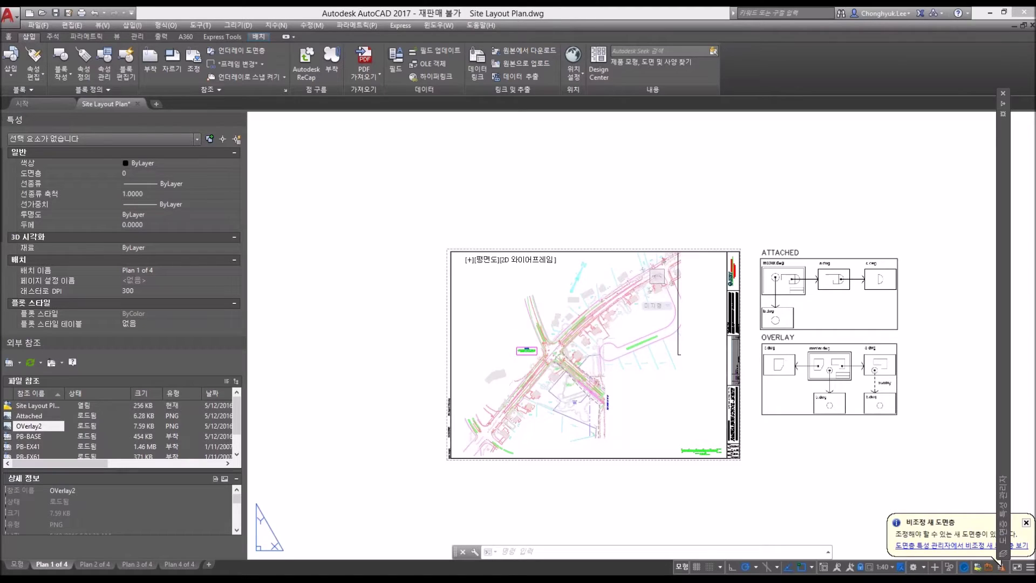
Step: Examine the ATTACHED and OVERLAY diagrams beside the sheet, comparing how master.dwg, a.dwg, b.dwg and c.dwg are nested
middle_click_drag(814, 312, 722, 334)
scroll(721, 333, "up", 2)
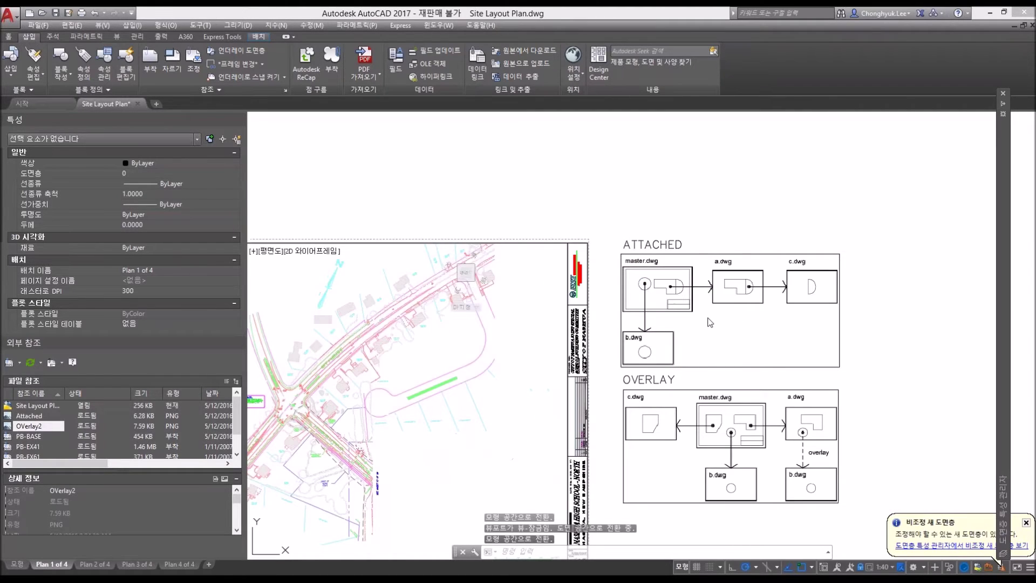
scroll(710, 323, "up", 2)
middle_click_drag(683, 338, 658, 257)
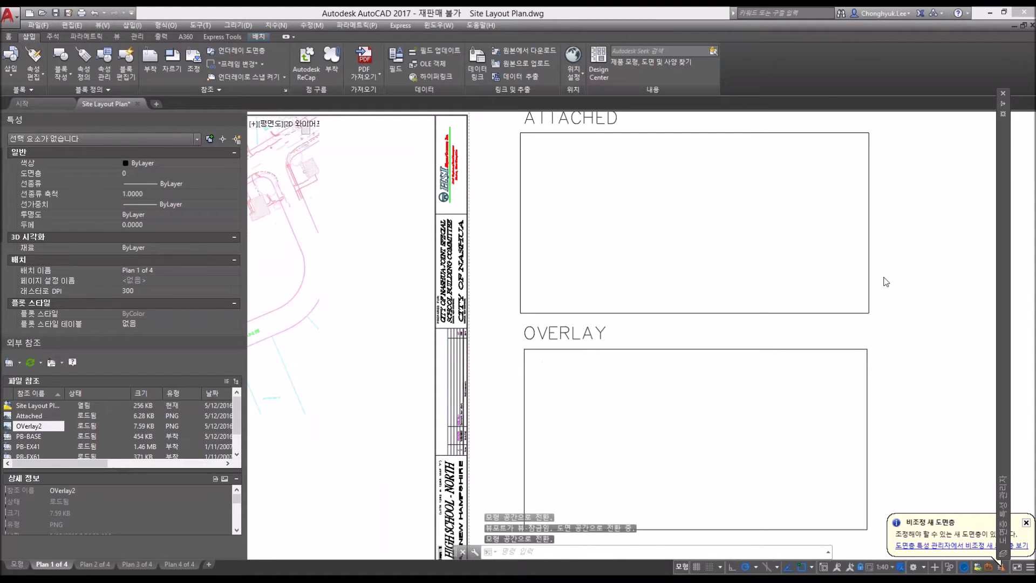
middle_click_drag(806, 270, 755, 273)
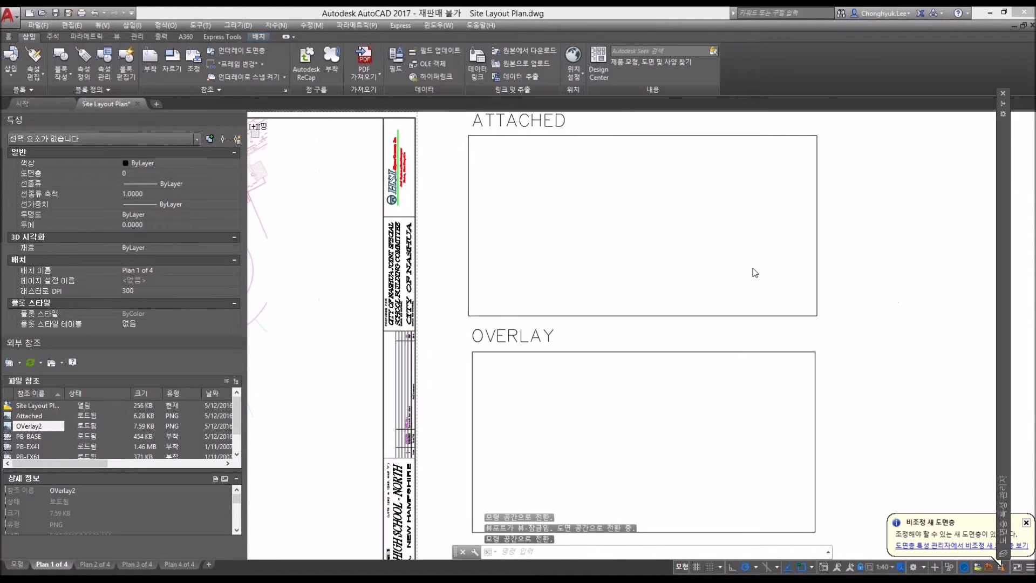
scroll(835, 277, "down", 2)
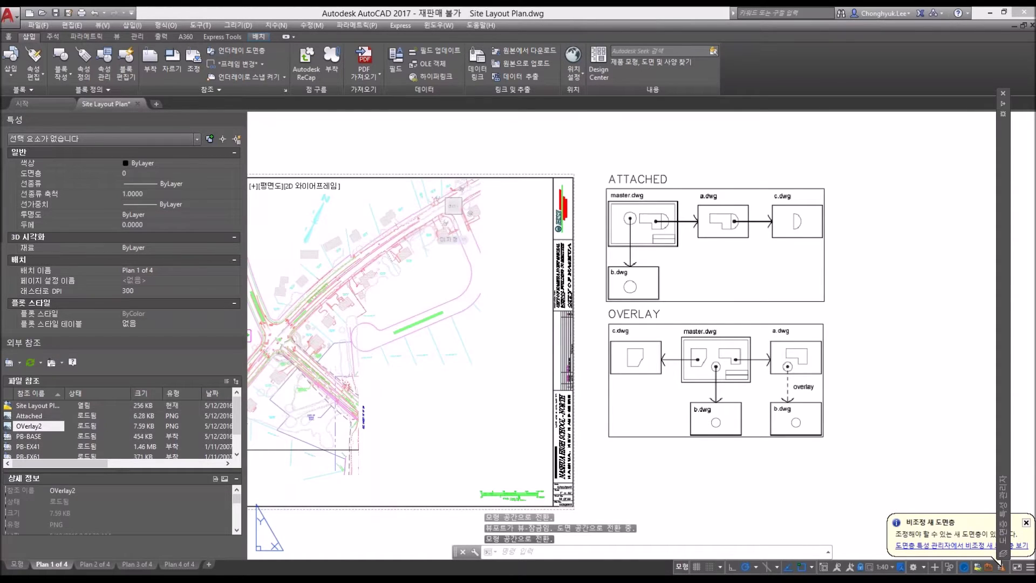
scroll(813, 266, "up", 2)
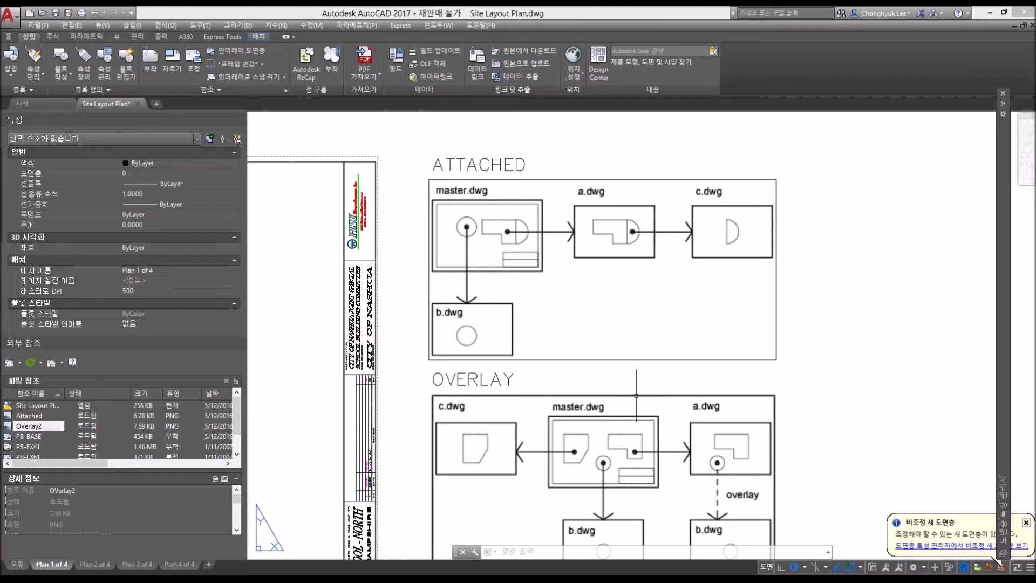
middle_click_drag(637, 396, 639, 299)
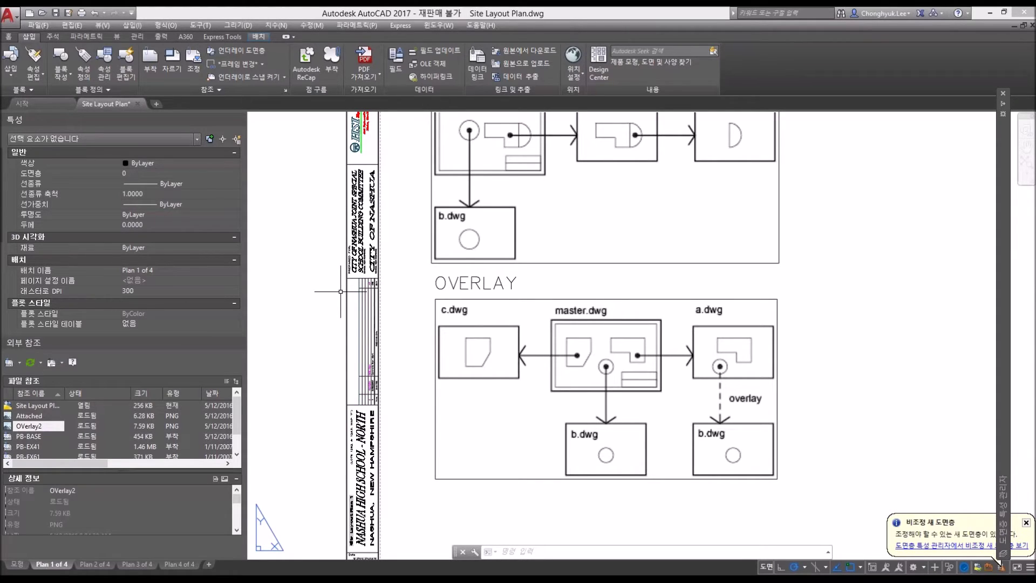
mouse_move(33, 438)
right_click(34, 438)
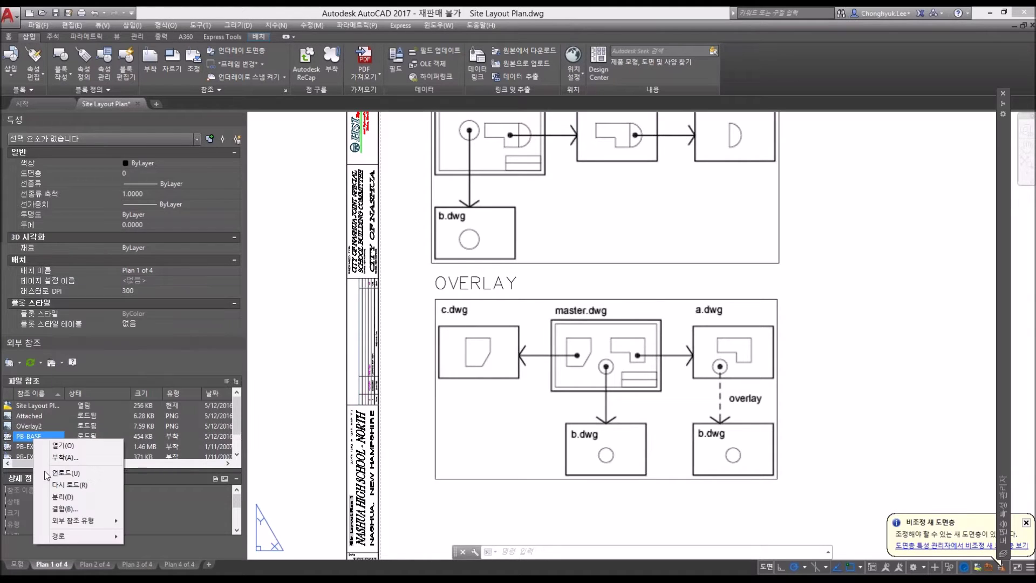
left_click(65, 509)
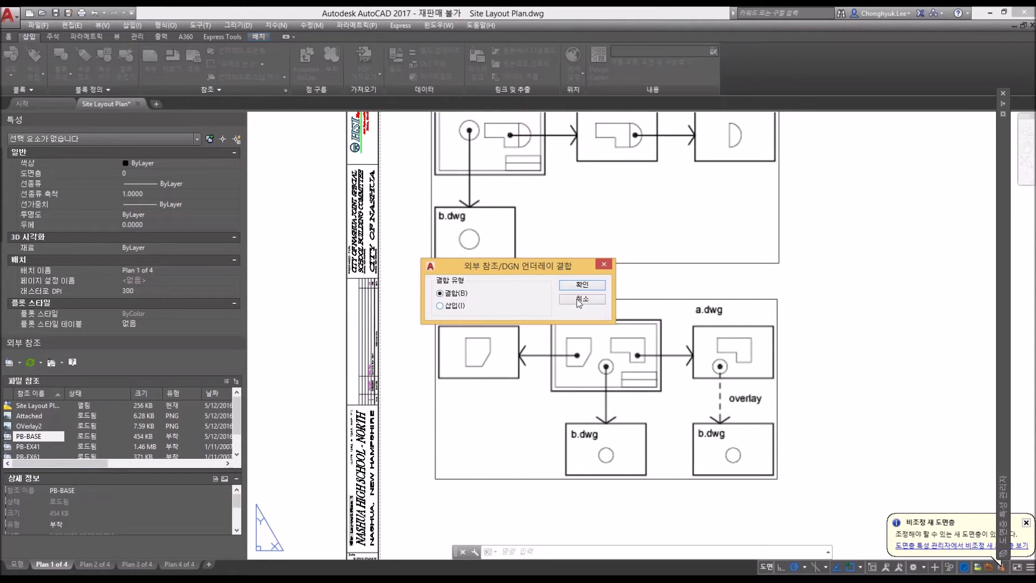
key("Escape")
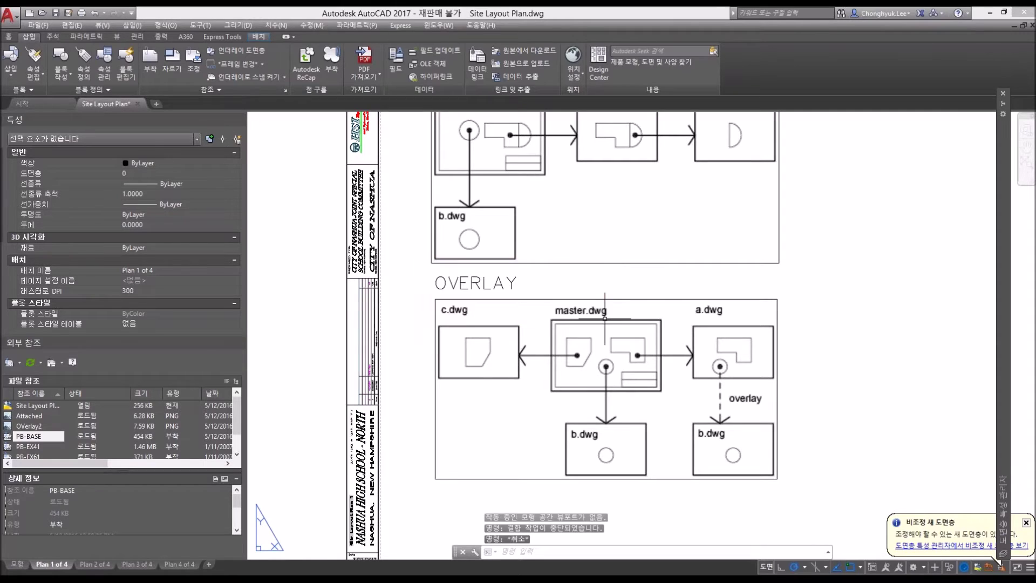
Step: Show the layer list with the LA command and examine how the layers of the PB-BASE reference are named
type("La")
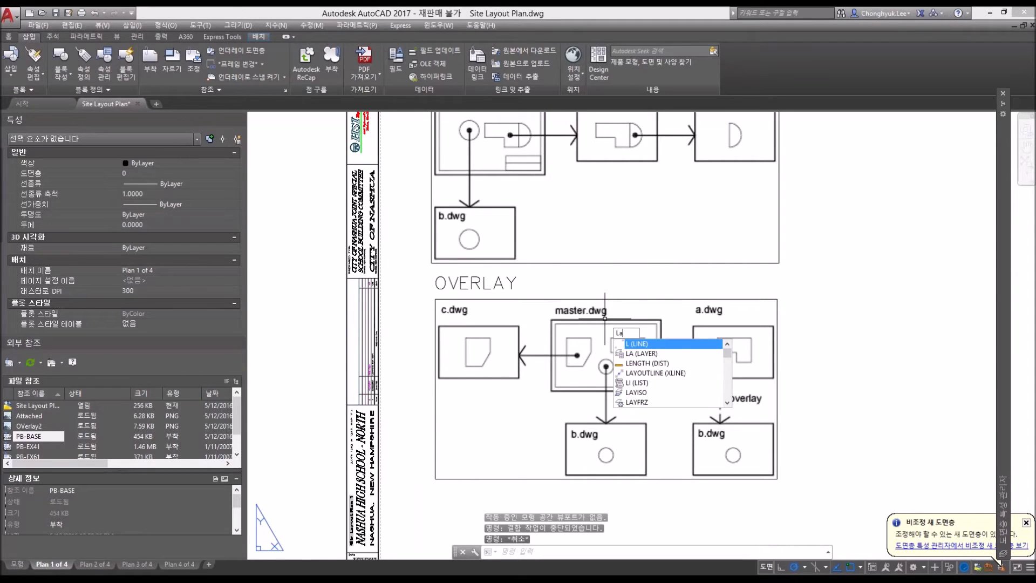
key("Return")
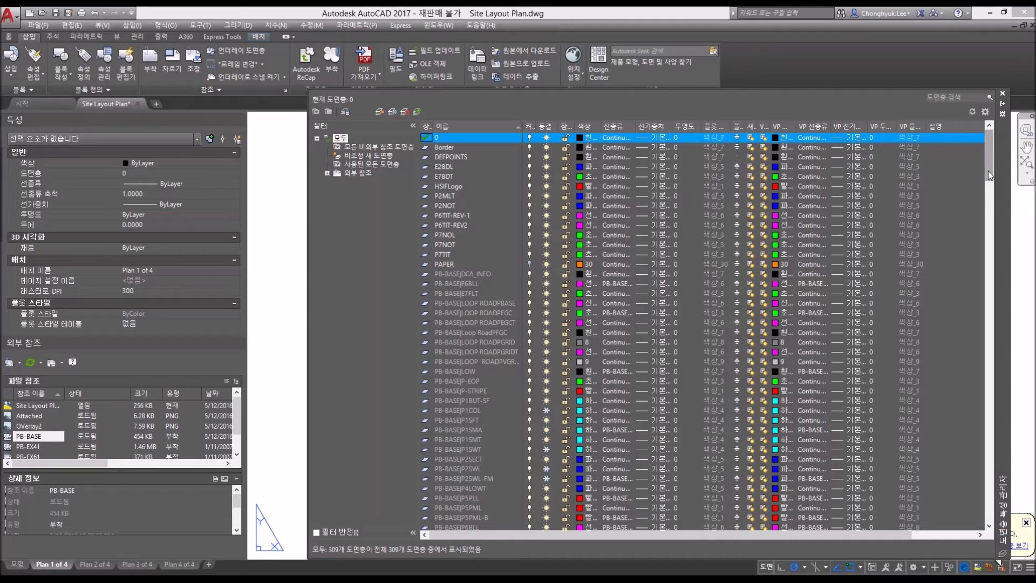
scroll(989, 171, "down", 3)
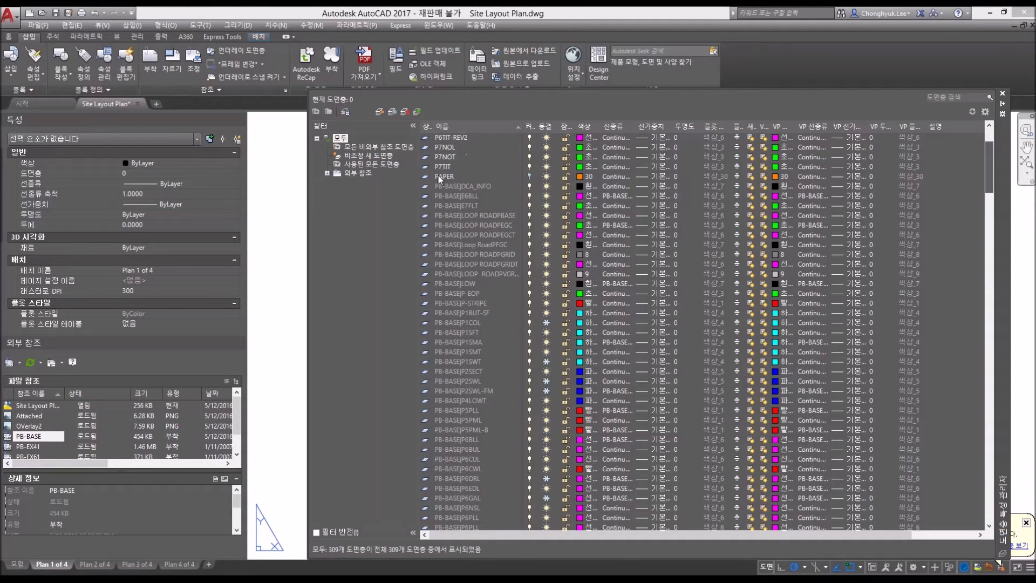
left_click(439, 183)
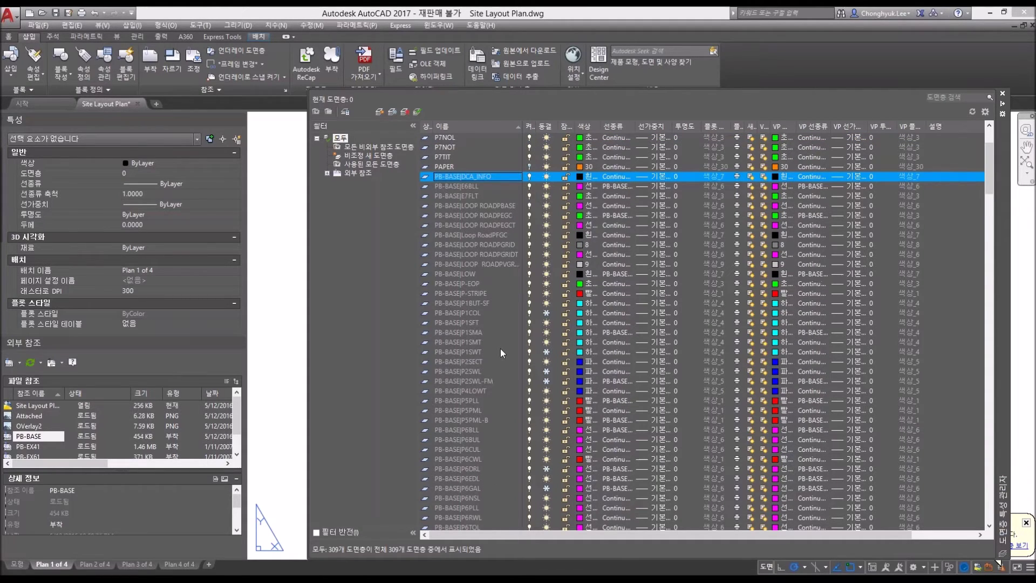
scroll(500, 348, "down", 1)
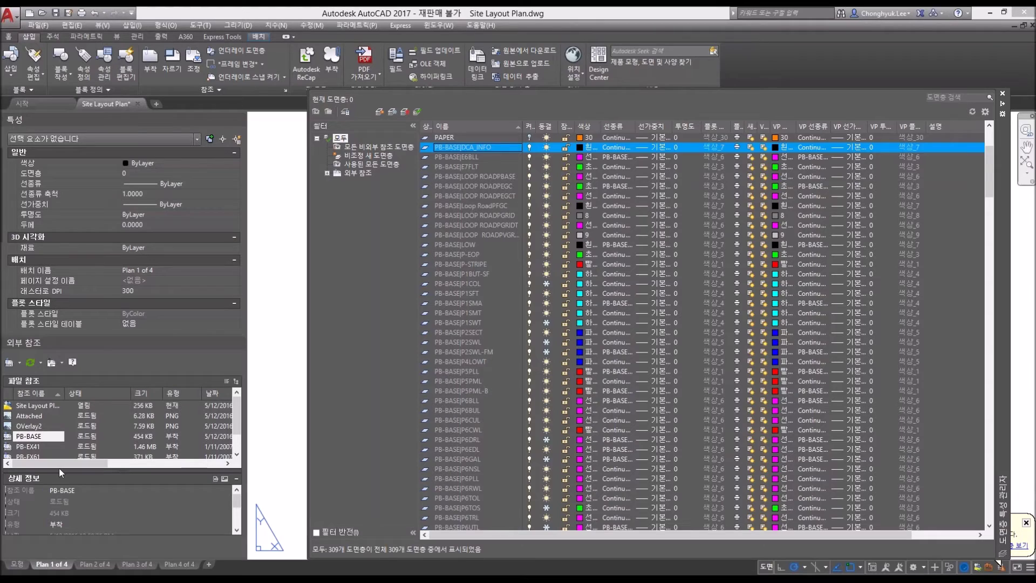
Step: Bind the PB-BASE reference into the drawing with the bind type 결합 and show the layer list to check its layer names
left_click(40, 436)
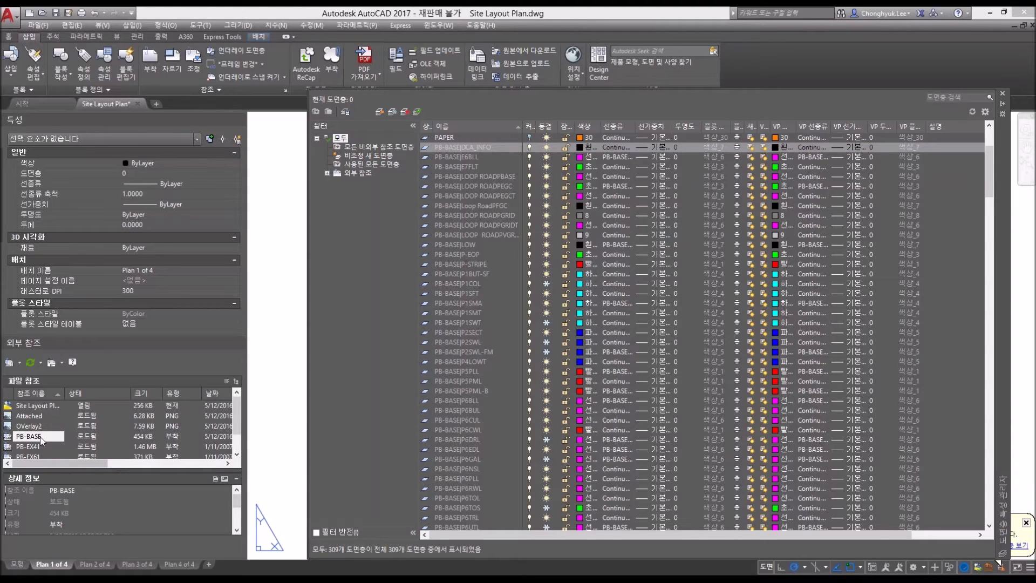
right_click(40, 436)
left_click(70, 507)
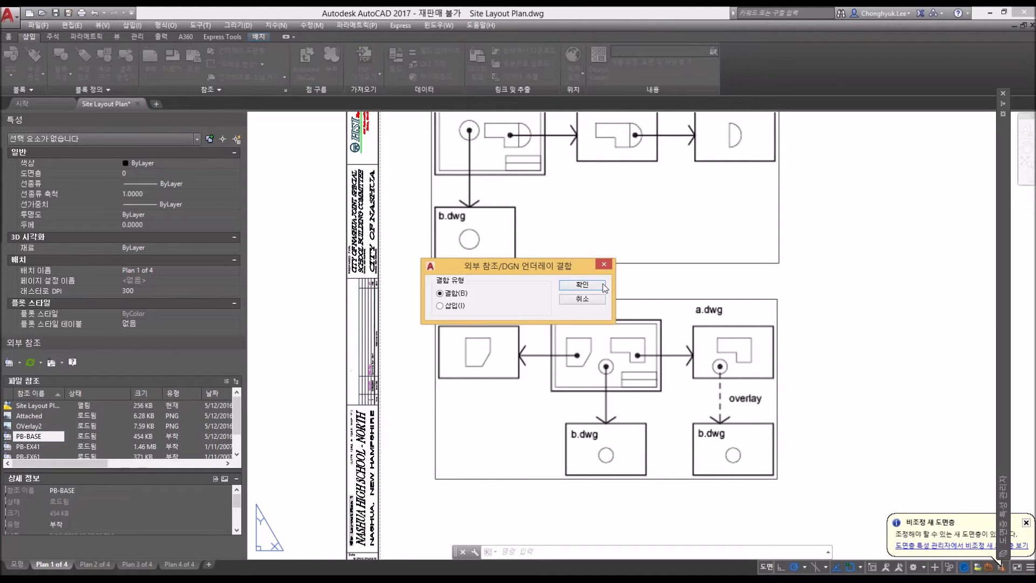
left_click(598, 286)
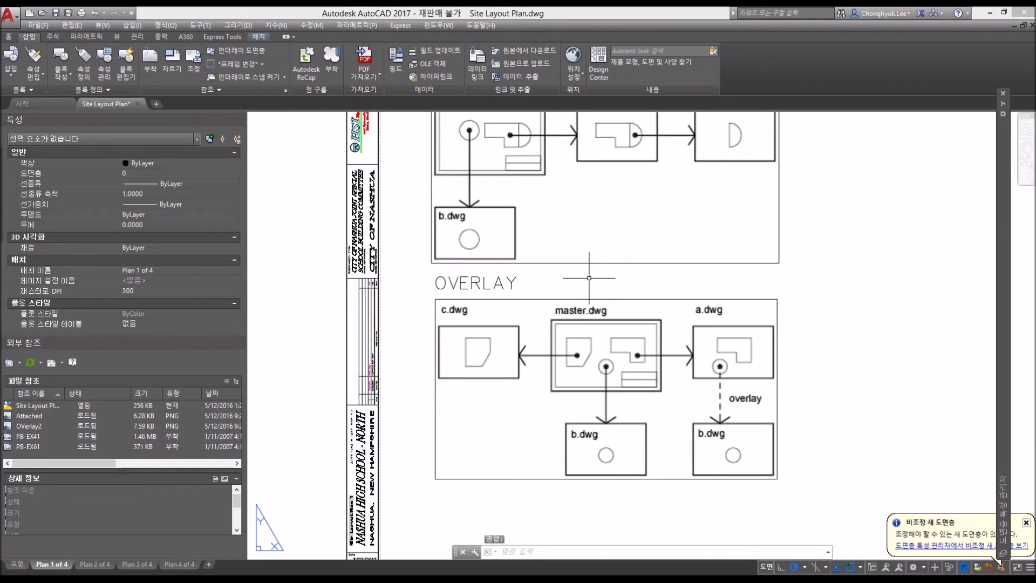
mouse_move(1002, 103)
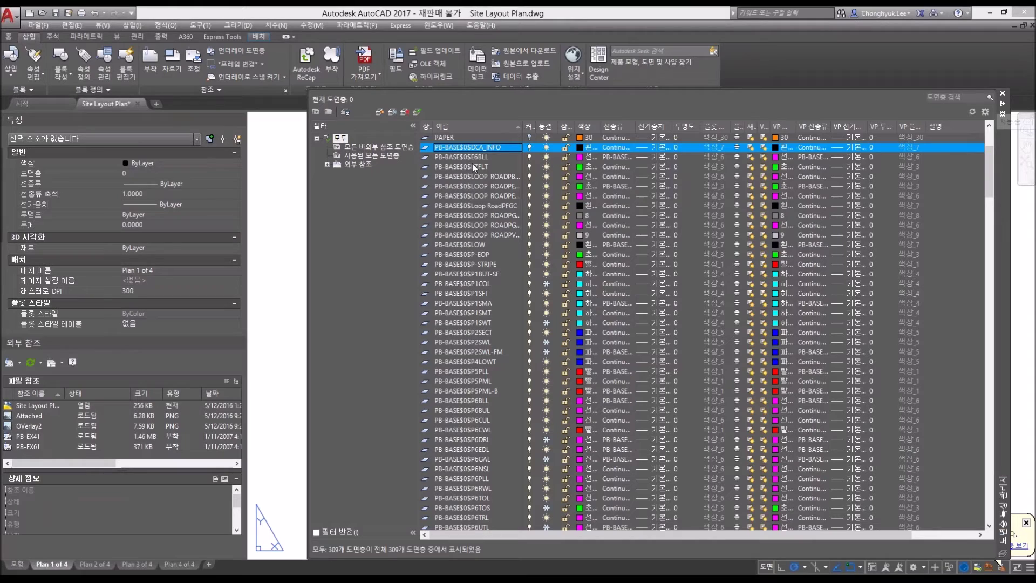
Step: Undo the binding of PB-BASE so that it is an external reference again
key("Down")
scroll(451, 180, "up", 1)
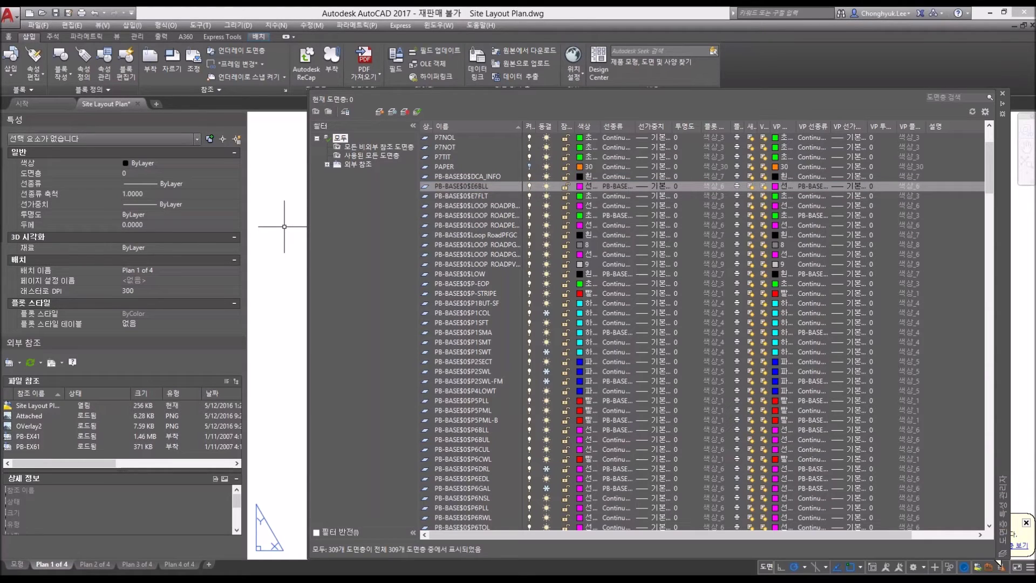
mouse_move(284, 227)
middle_mouse_down()
mouse_move(442, 322)
mouse_move(389, 287)
middle_mouse_up()
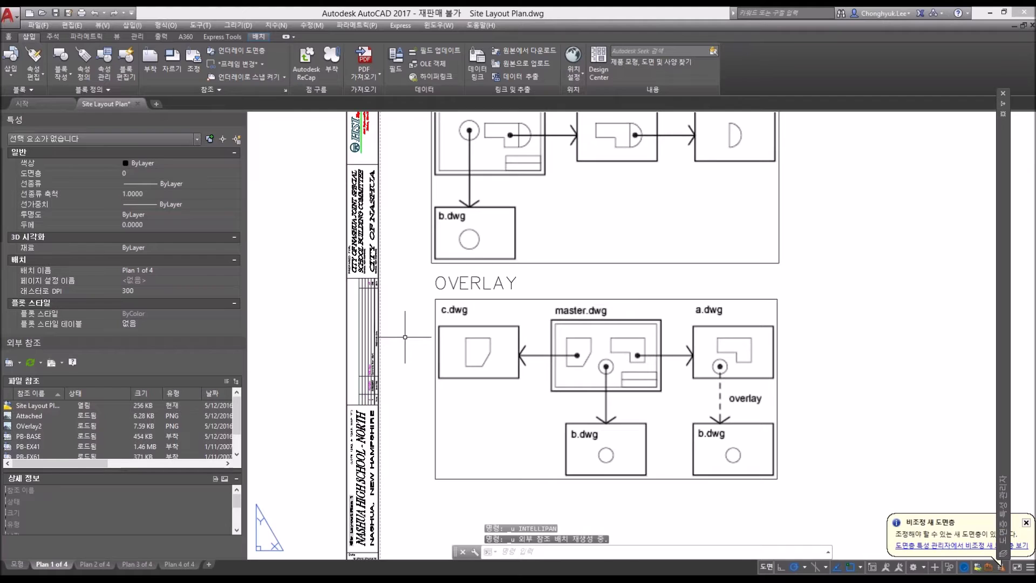
key("ctrl+z")
scroll(389, 378, "down", 4)
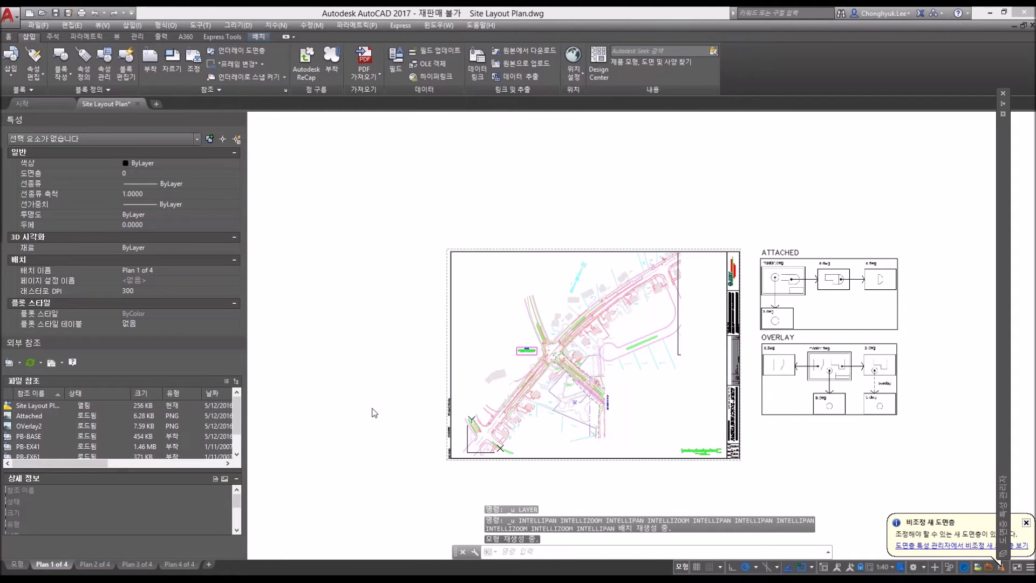
Step: Bind the PB-BASE reference into the drawing with the bind type 삽입 and examine its layer names in the layer list
left_click(32, 437)
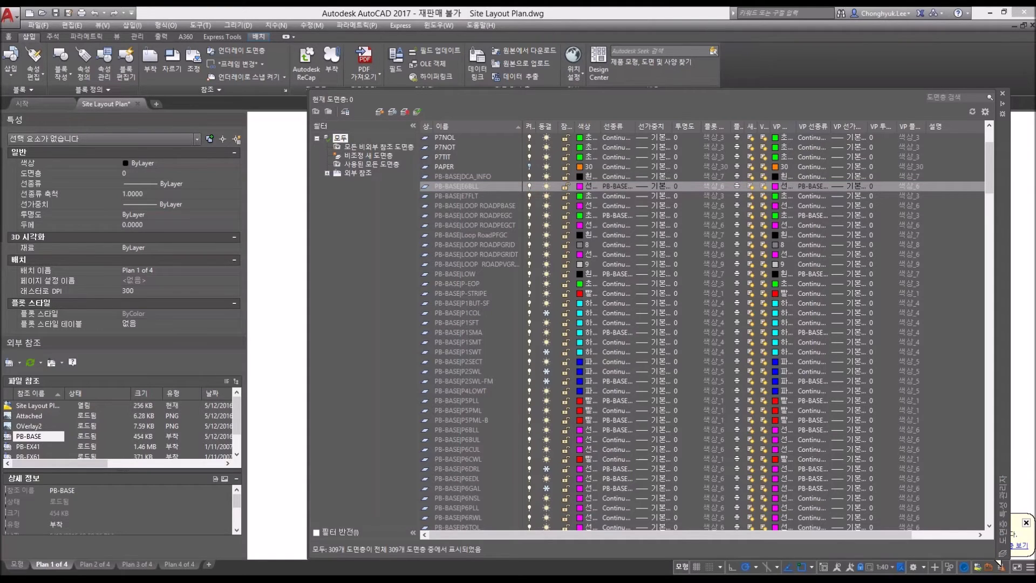
right_click(38, 436)
left_click(54, 500)
left_click(460, 306)
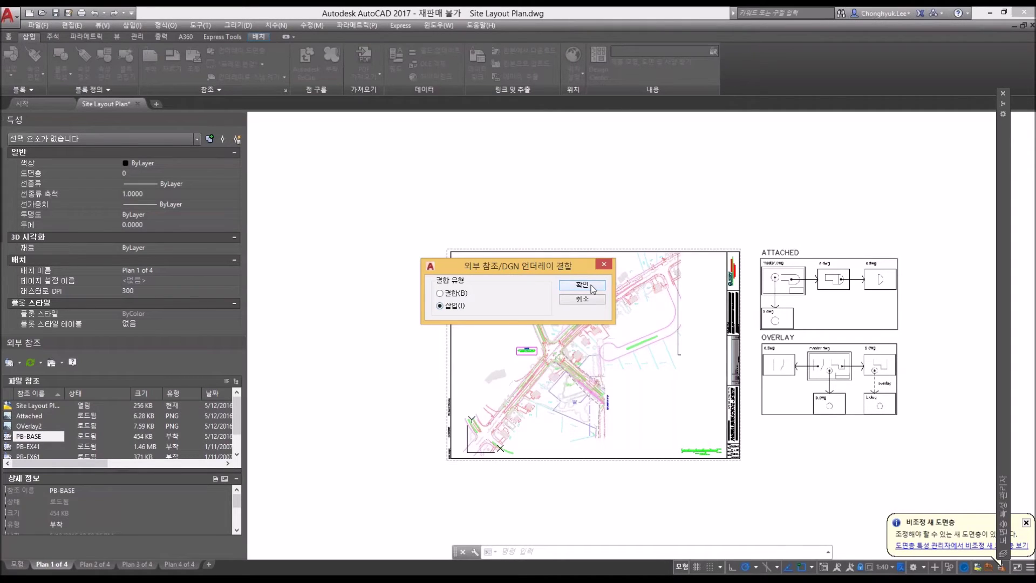
left_click(593, 288)
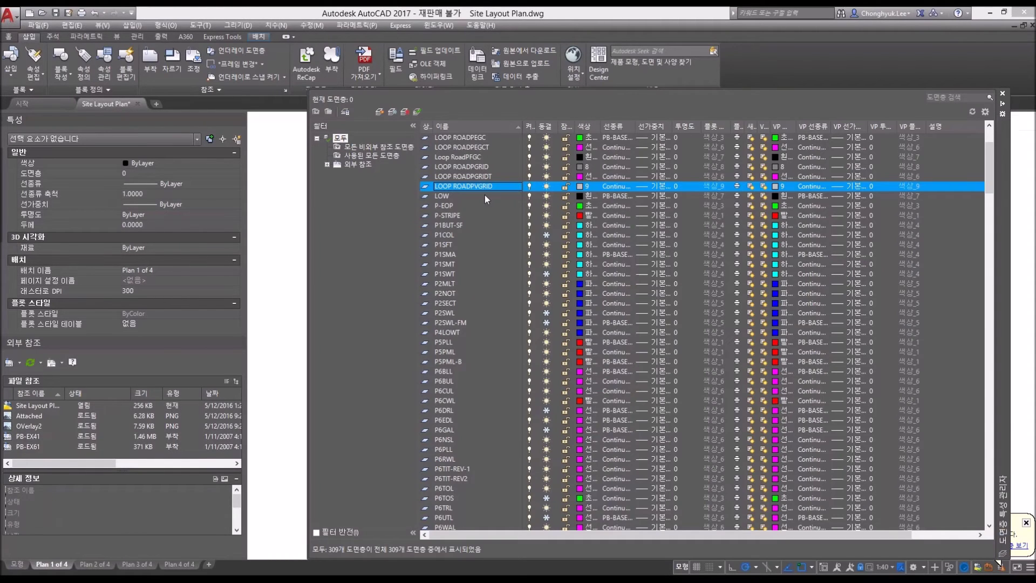
scroll(466, 213, "up", 1)
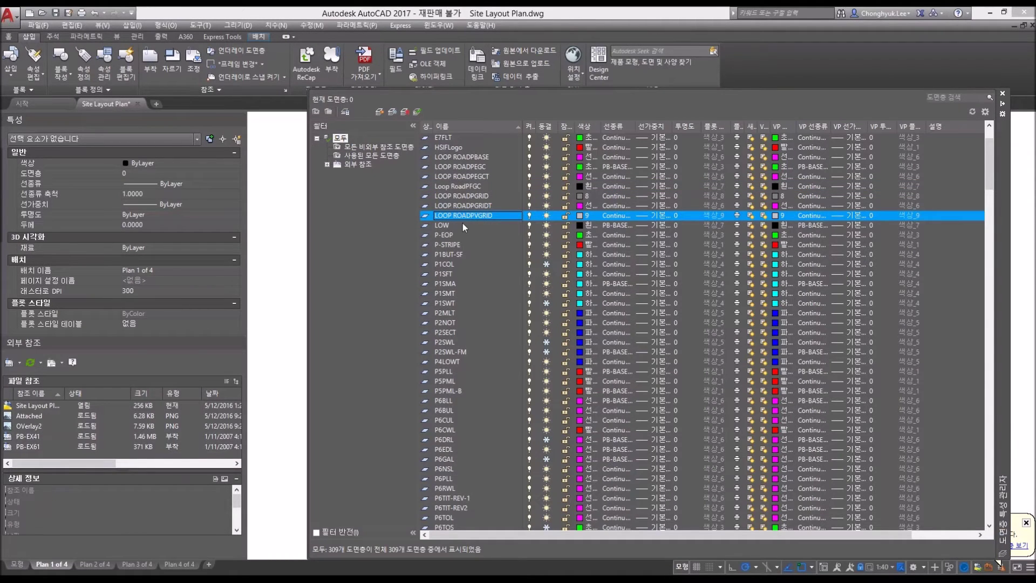
scroll(462, 223, "down", 1)
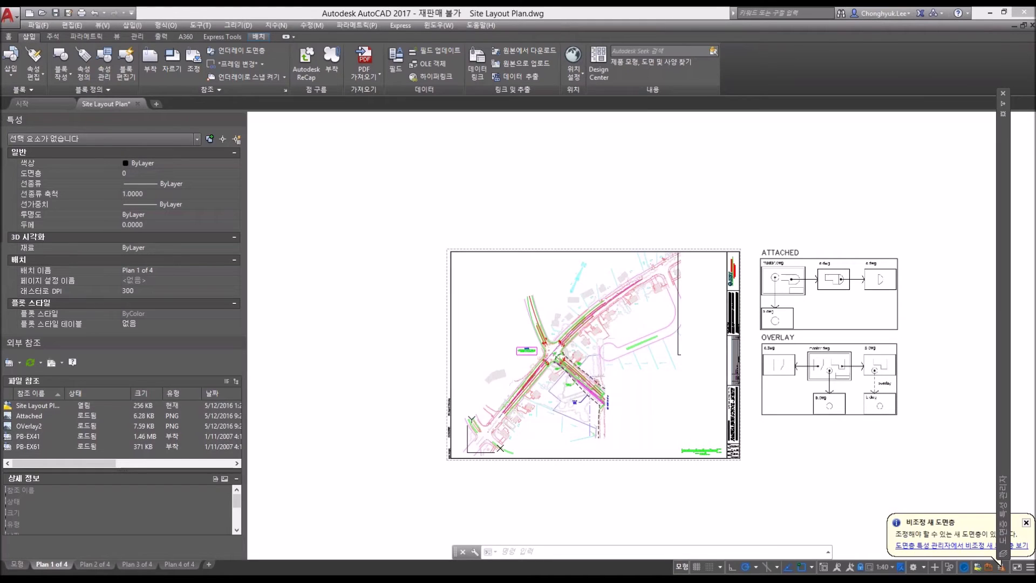
Step: Check the value of the VISRETAIN system variable without changing it
type("v")
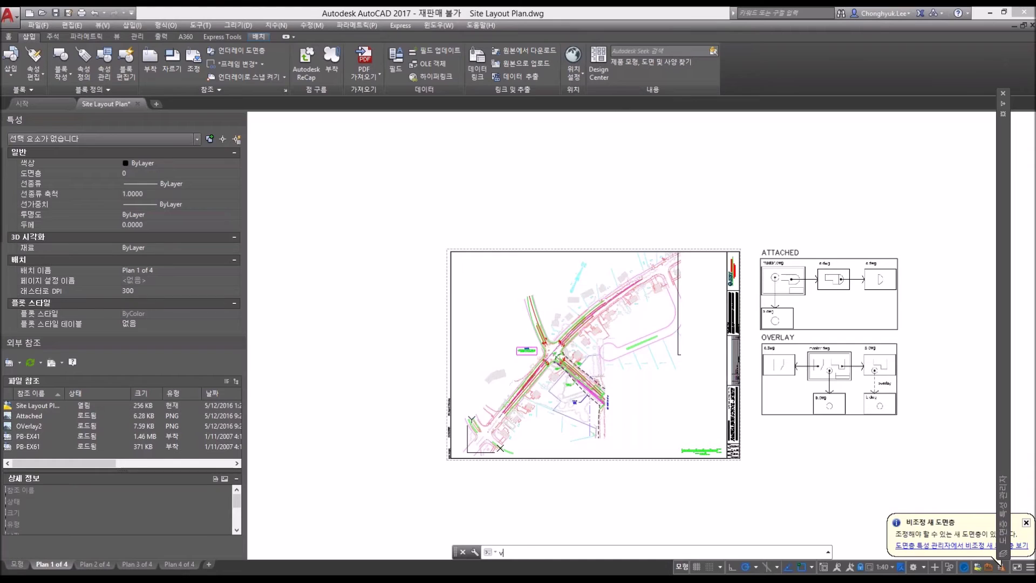
type("istr")
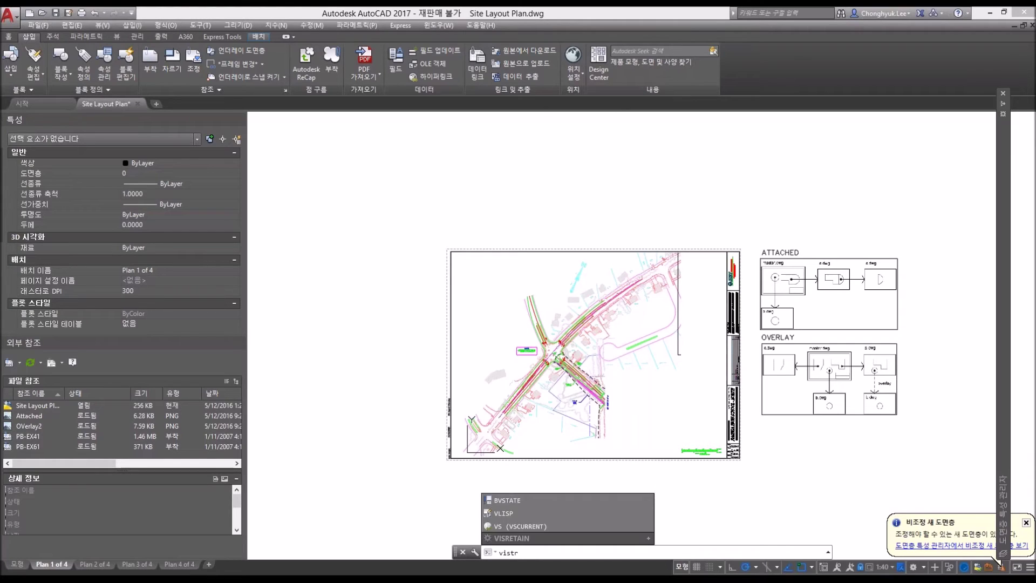
key("BackSpace")
key("BackSpace")
type("retain")
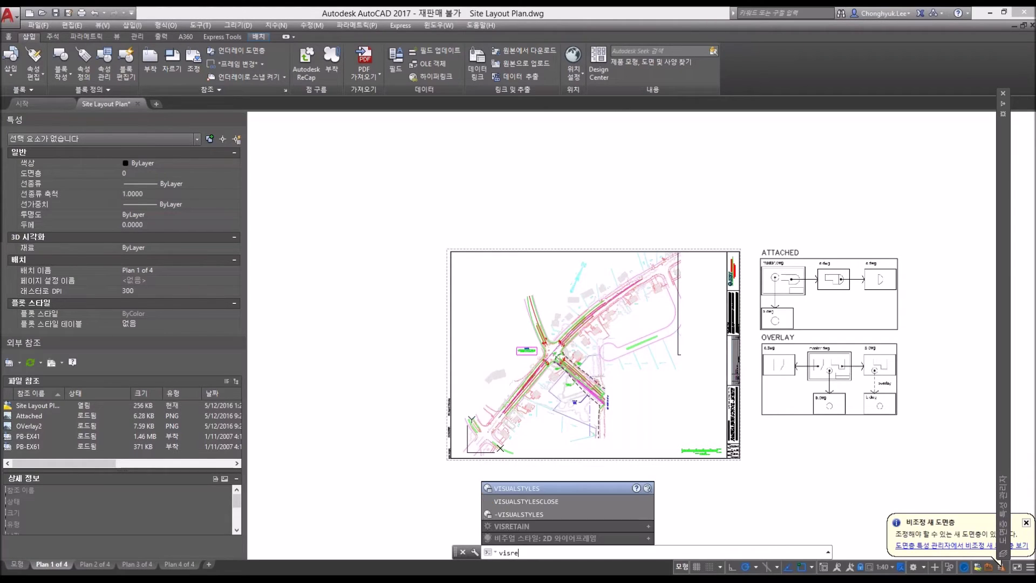
key("Return")
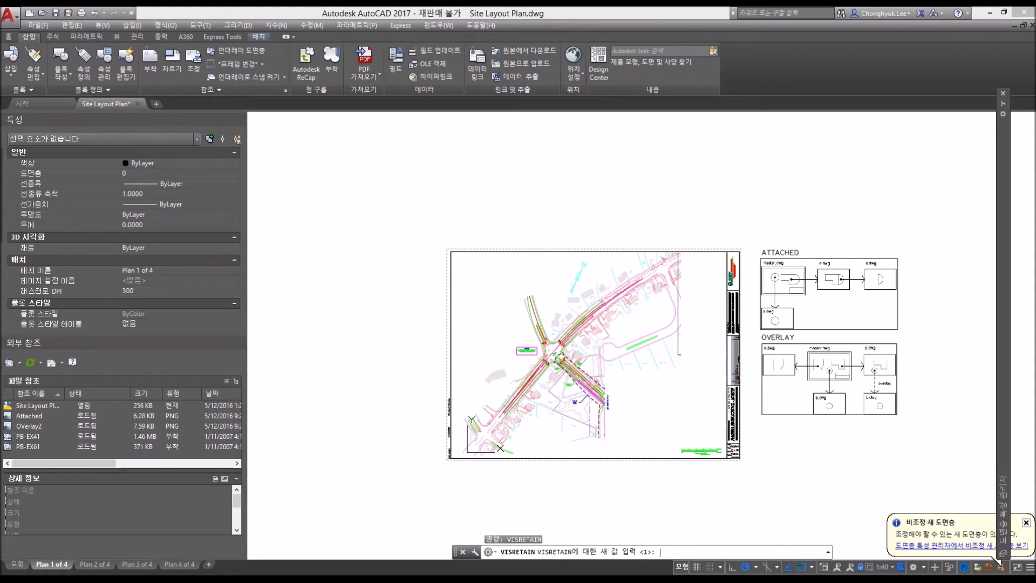
key("Escape")
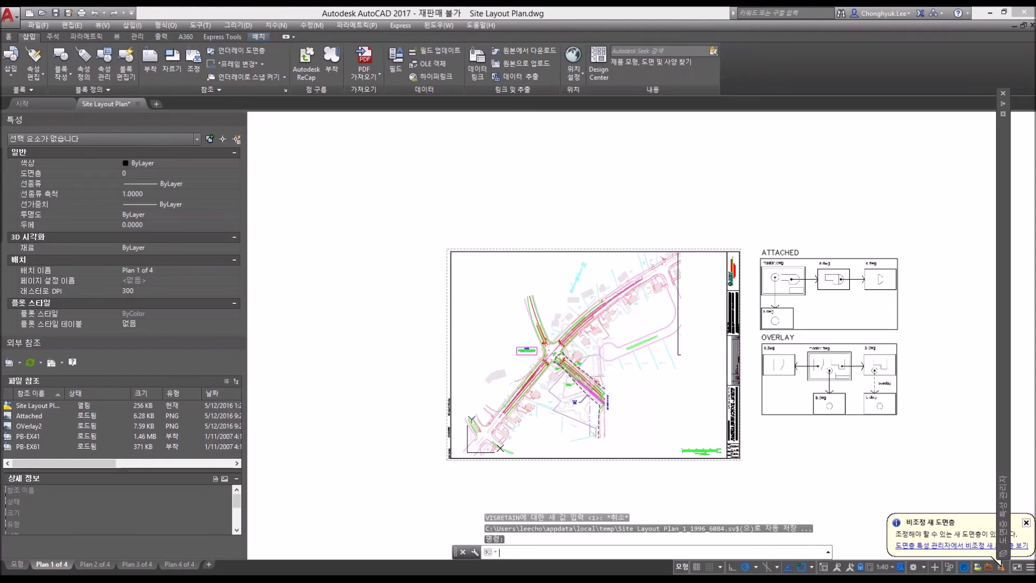
right_click(44, 426)
left_click(345, 397)
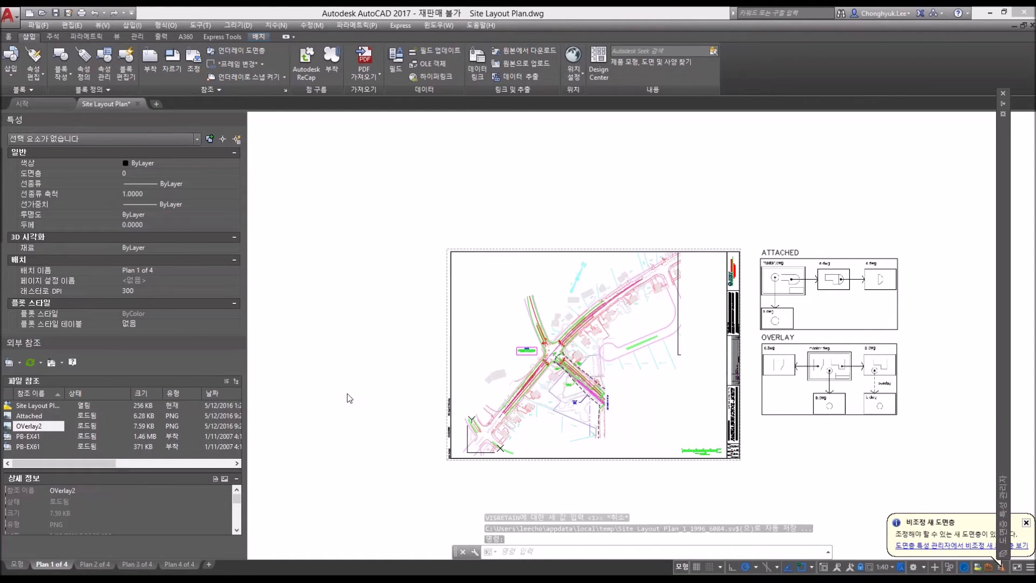
key("Escape")
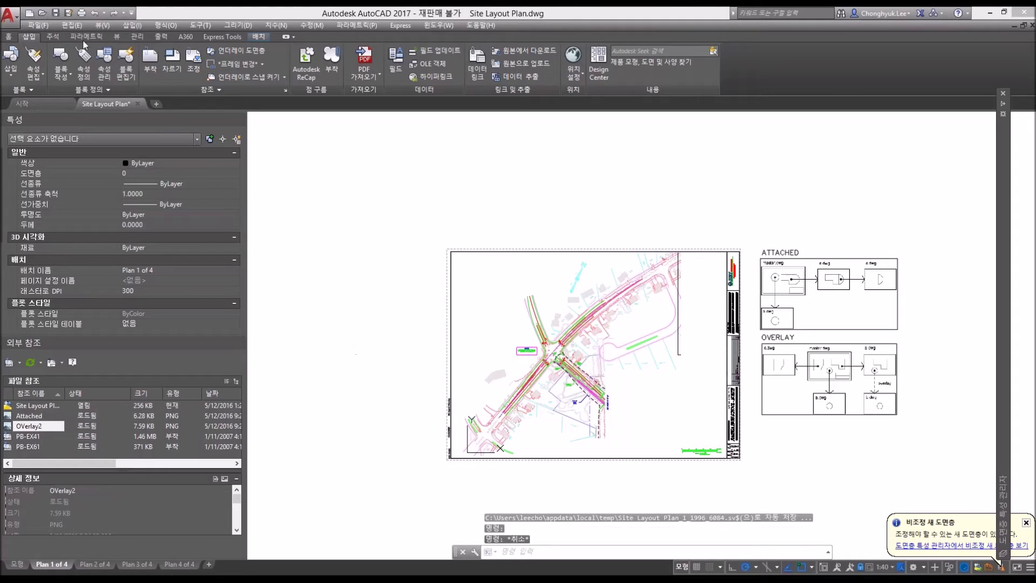
Step: Start a new drawing and draw a wide rectangle with its upper-left corner at about X 11, Y 19
left_click(156, 104)
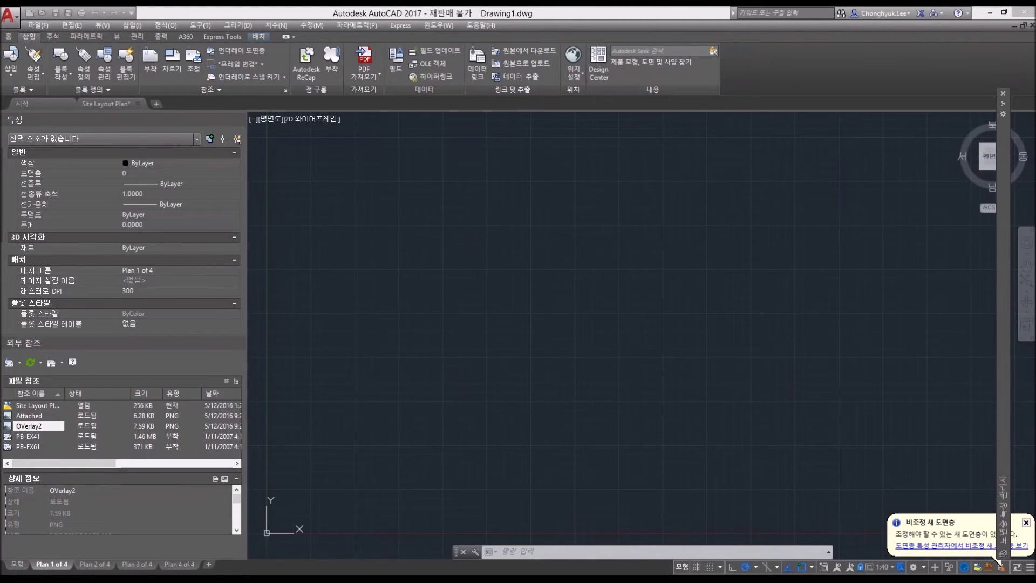
type("REC")
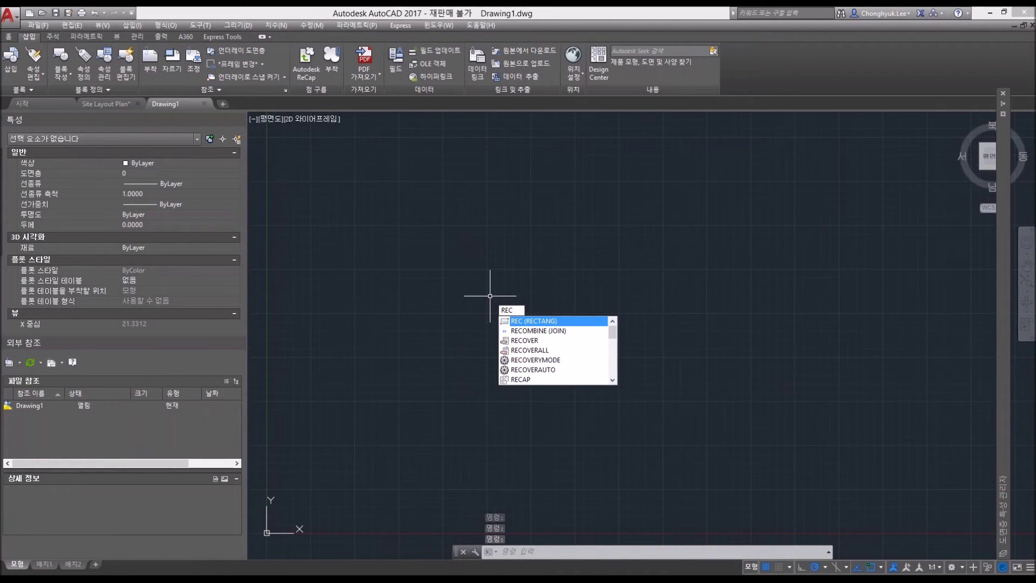
key("Return")
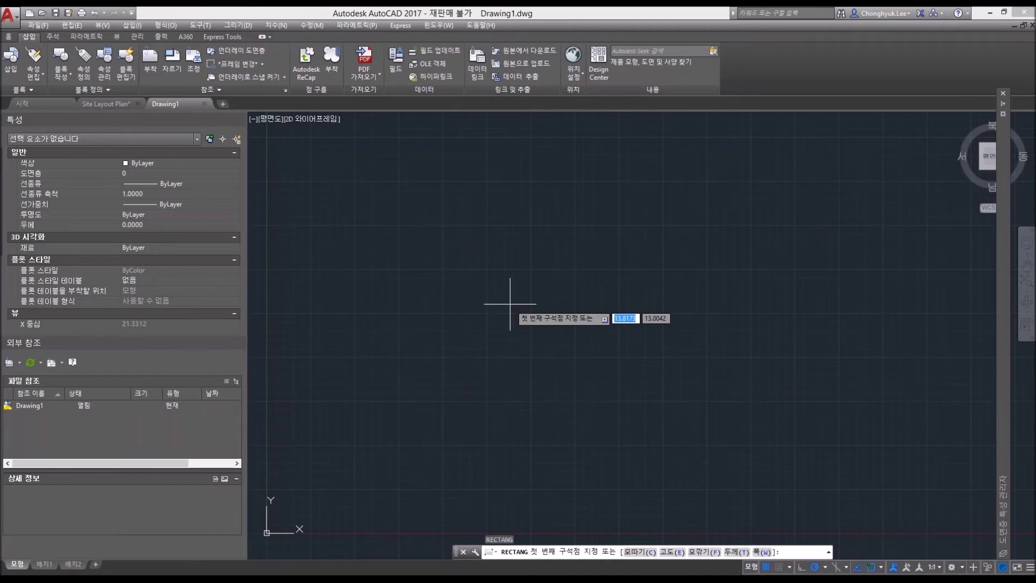
left_click(461, 198)
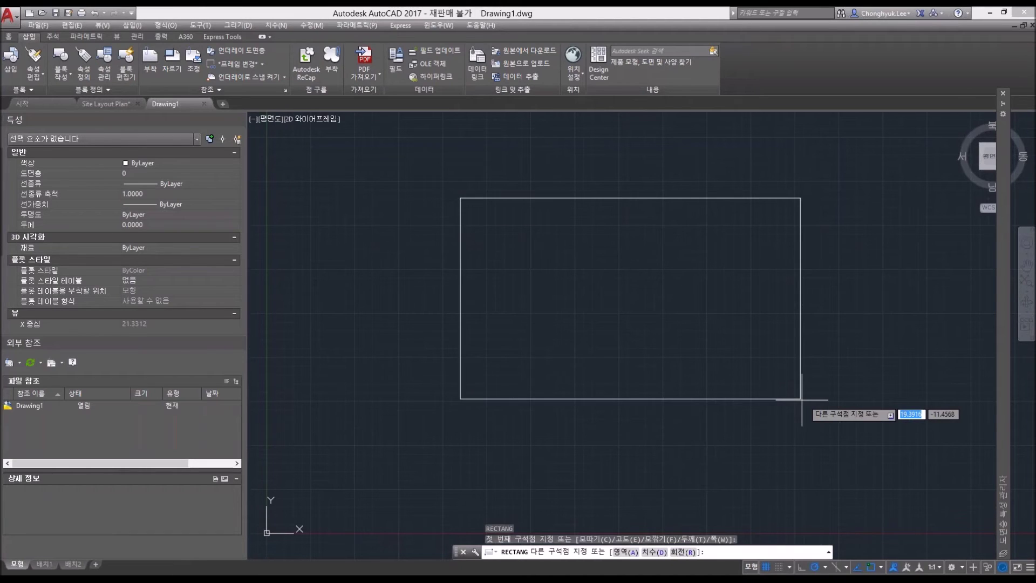
left_click(827, 426)
key("Escape")
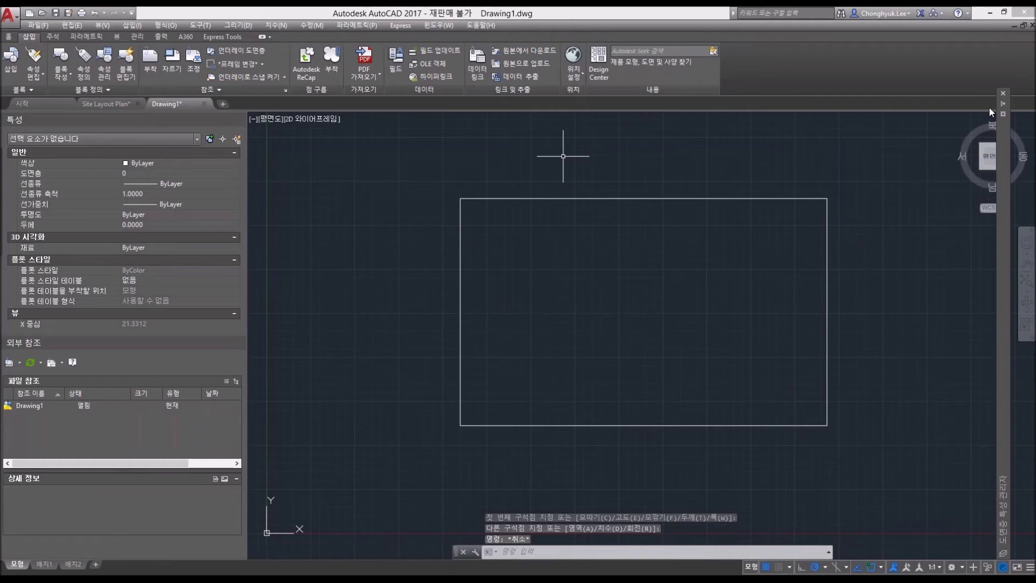
Step: Create a new layer named D1 and set its colour to red
mouse_move(1008, 105)
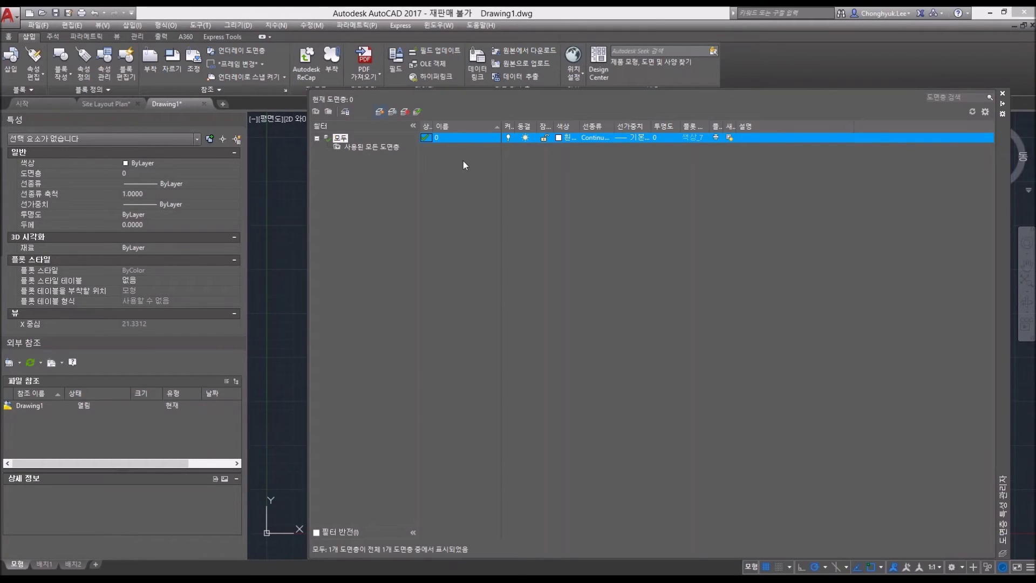
key("alt+n")
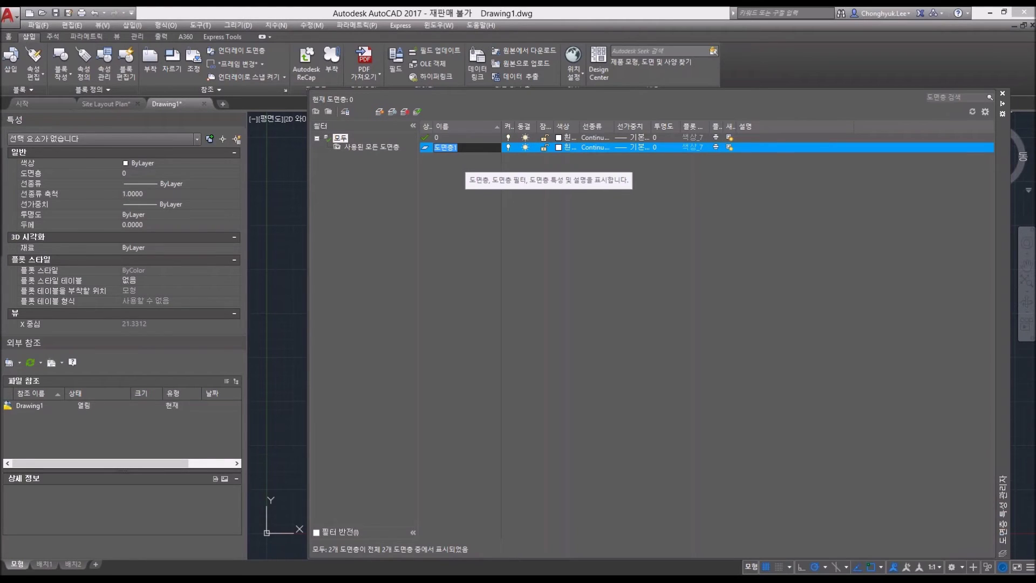
type("D1")
key("Return")
left_click(568, 148)
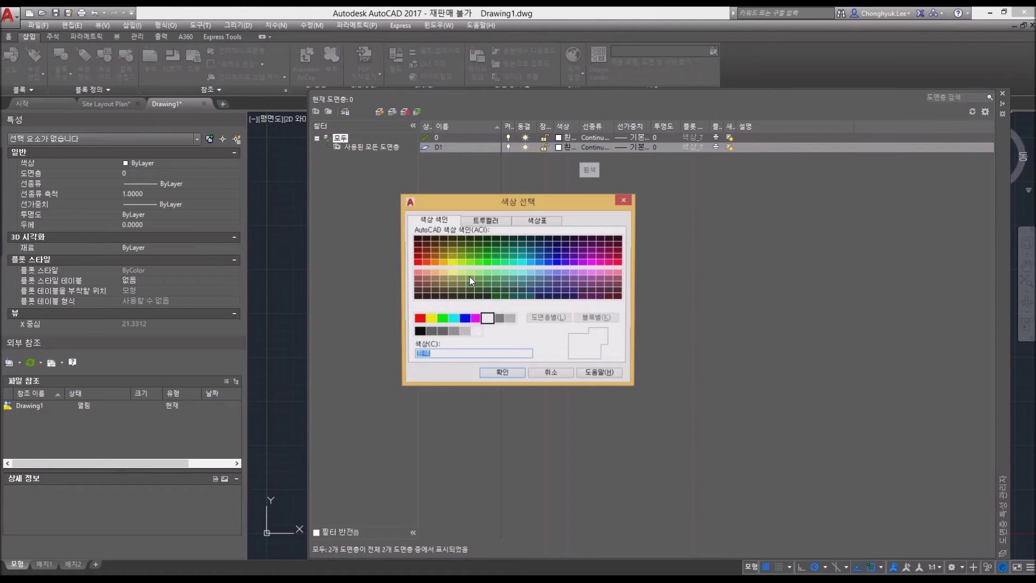
left_click(419, 318)
key("Return")
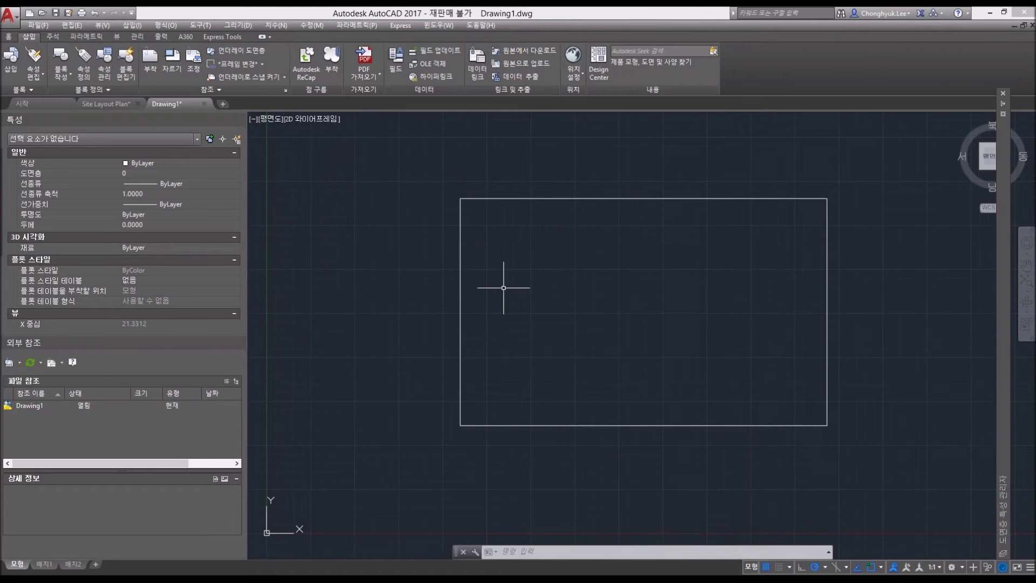
Step: Assign the rectangle to layer D1
left_click(502, 289)
left_click(298, 248)
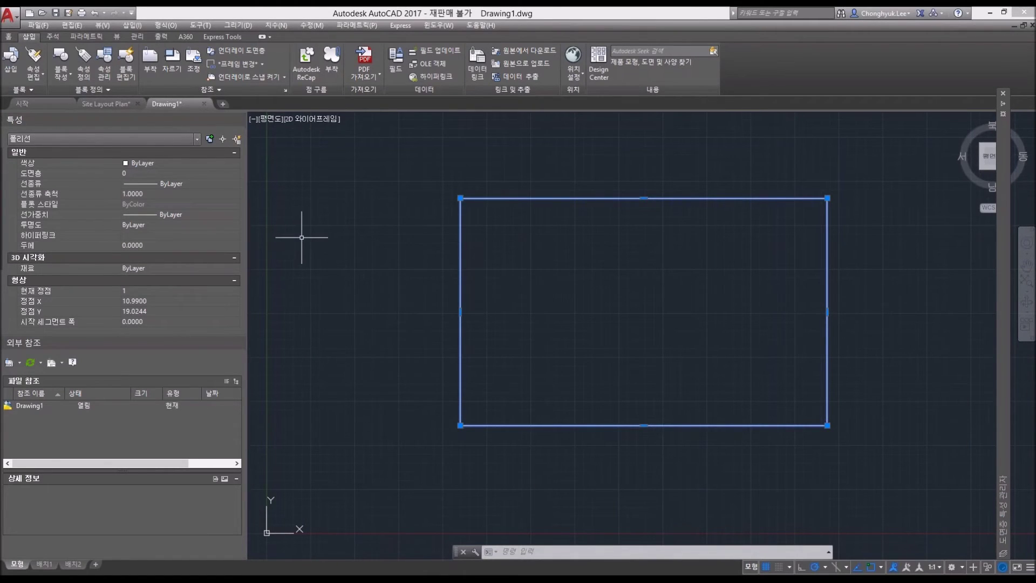
left_click(236, 163)
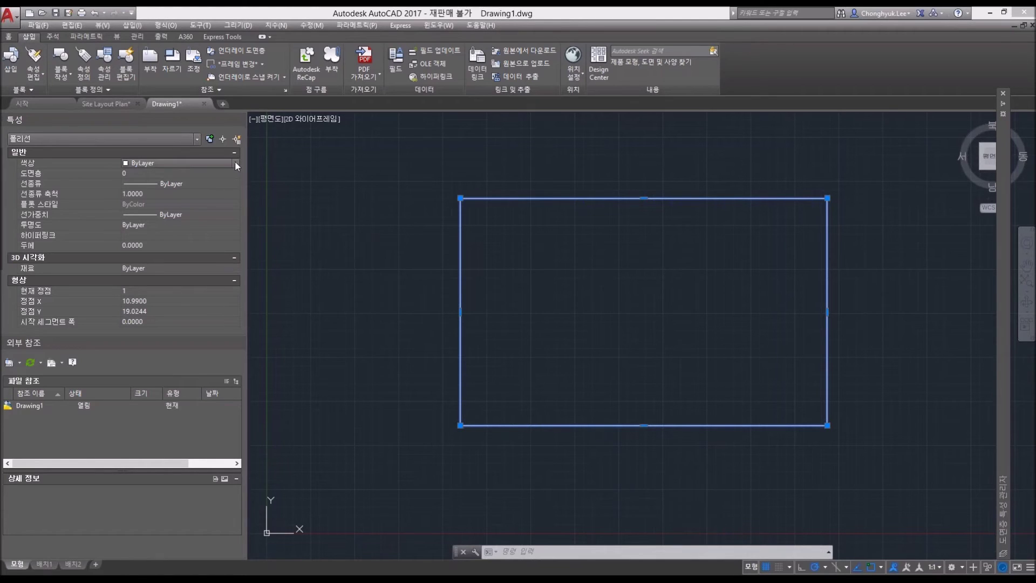
left_click(235, 173)
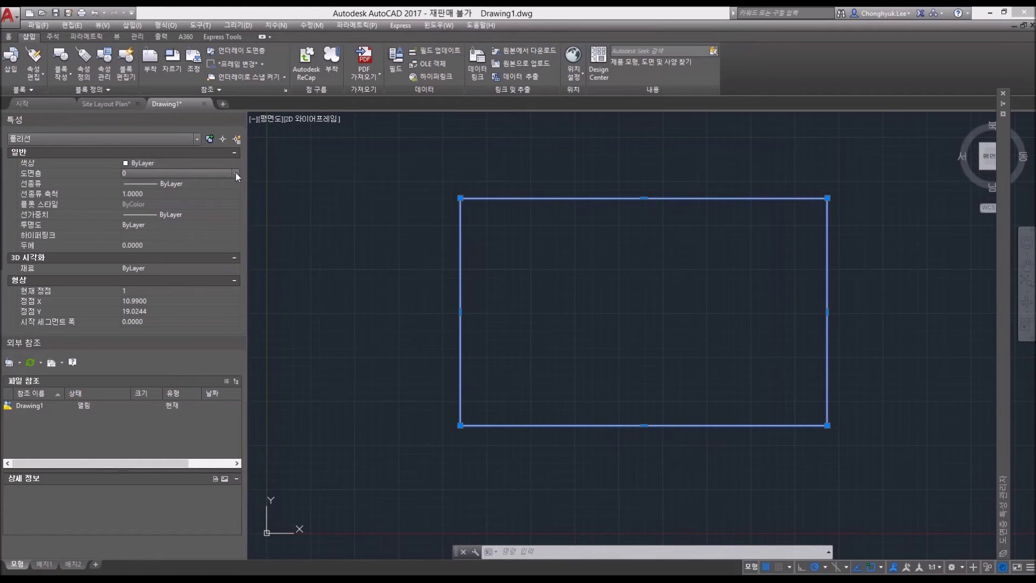
left_click(235, 173)
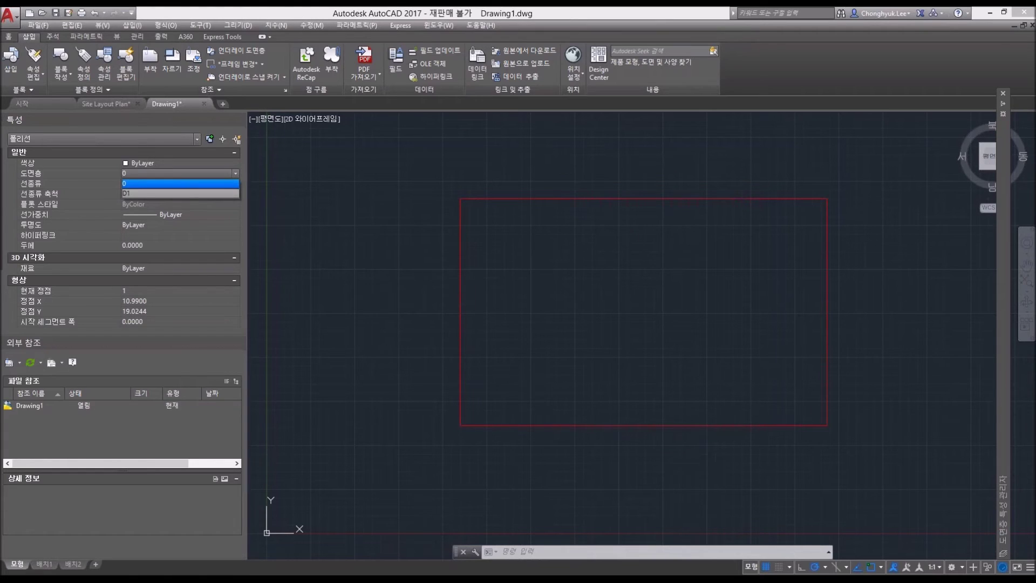
left_click(180, 193)
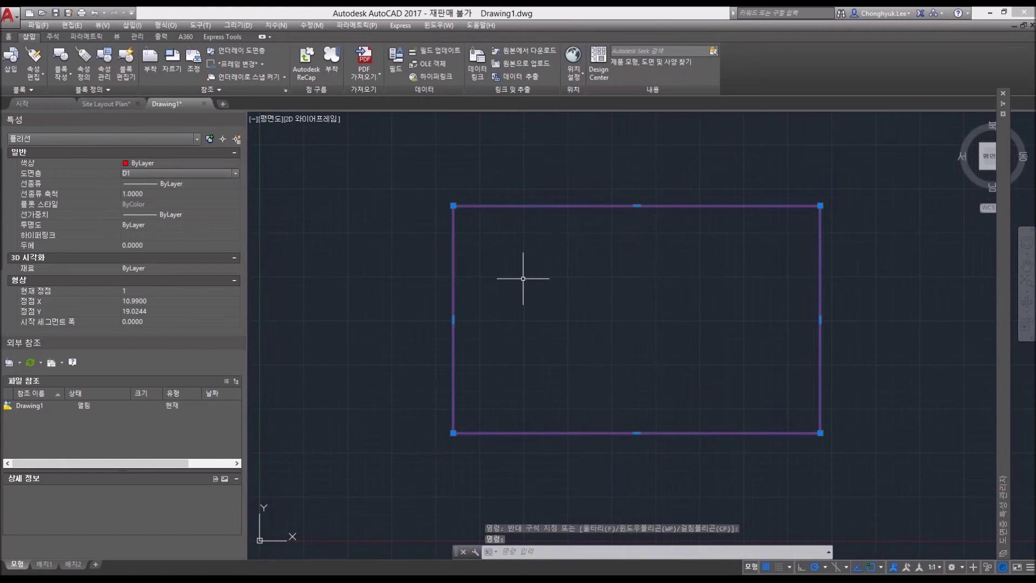
key("Escape")
Step: Create a folder named New folder inside Data sets and save the drawing in it as D1
left_click(56, 13)
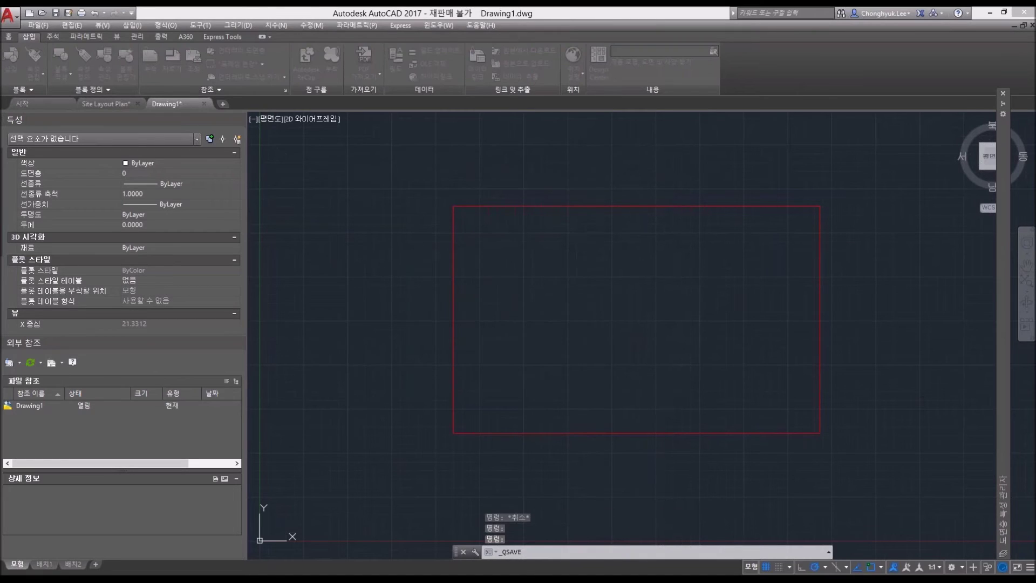
left_click(575, 187)
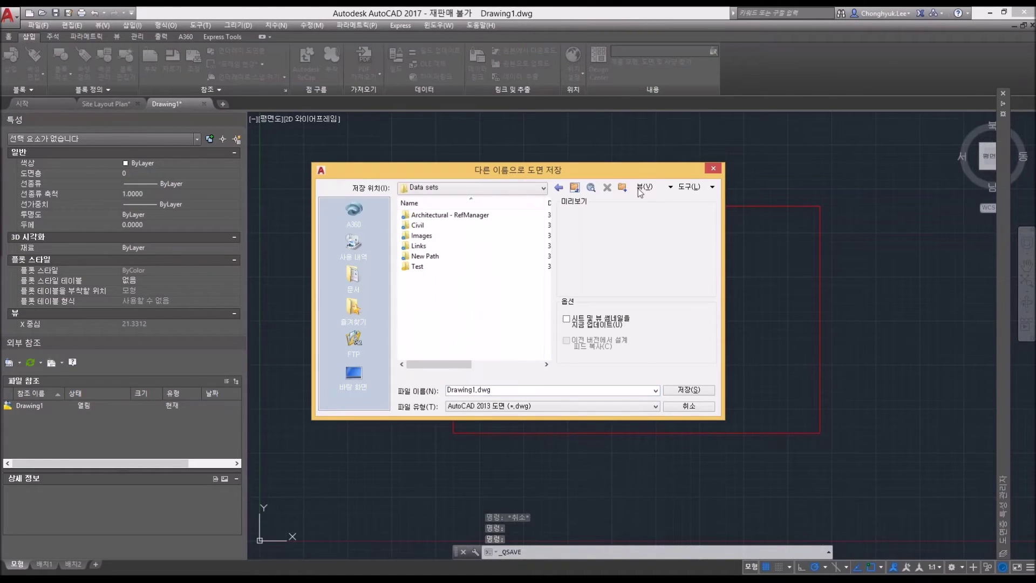
left_click(622, 187)
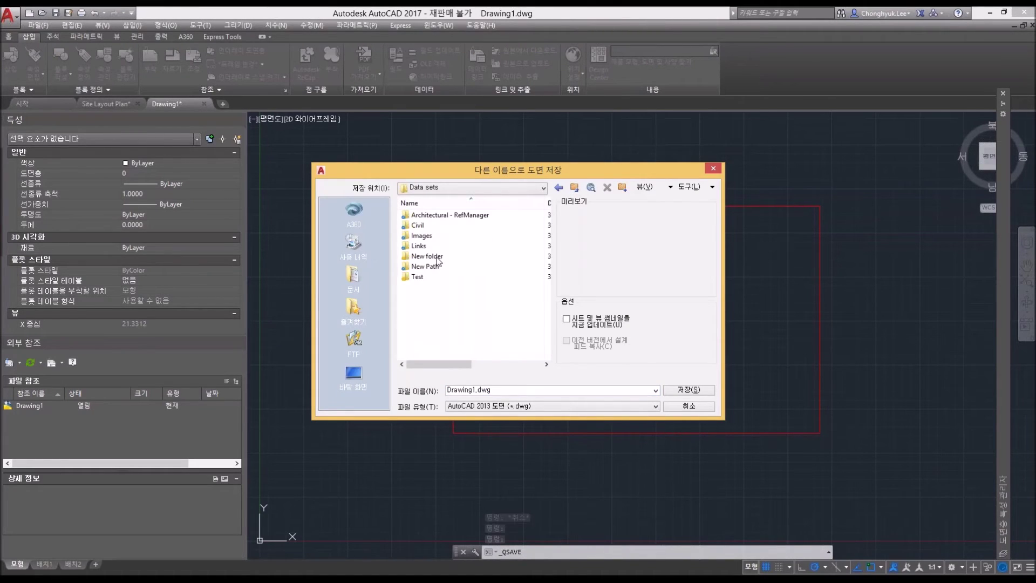
double_click(435, 257)
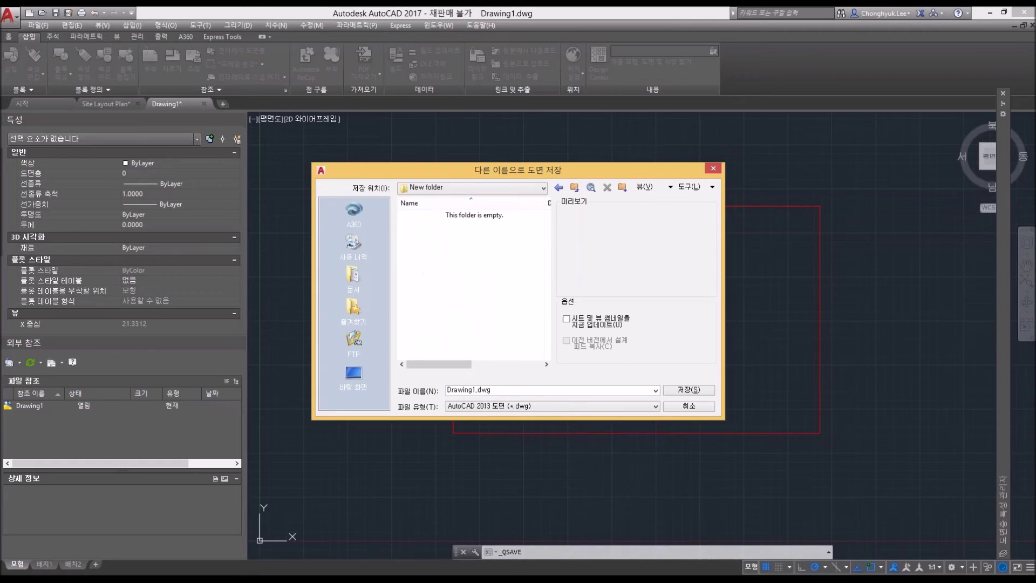
left_click(505, 390)
type("D1")
key("Return")
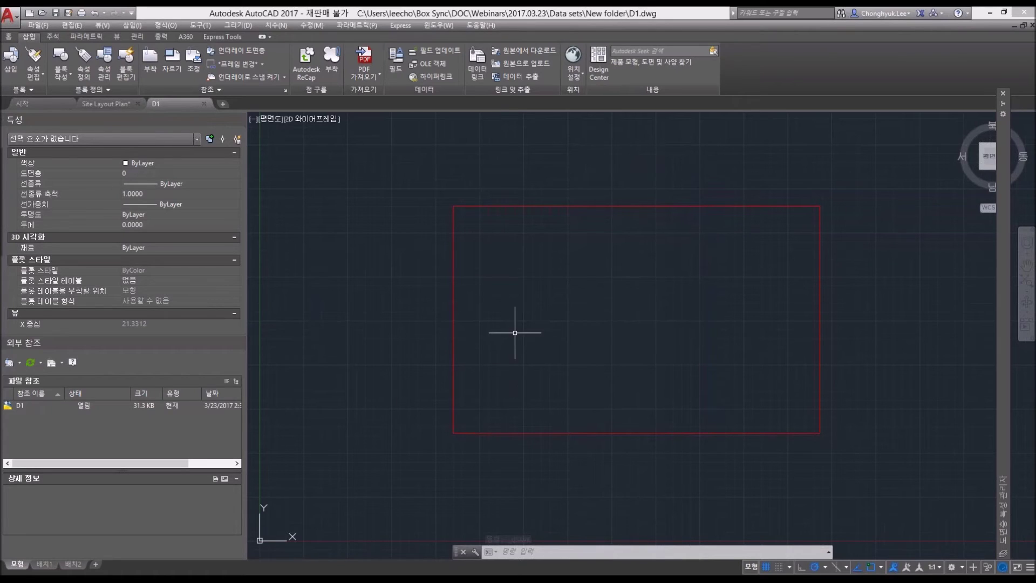
Step: Start a new drawing and draw a circle with a radius of about 7.3 centred near X 17, Y 10
left_click(223, 105)
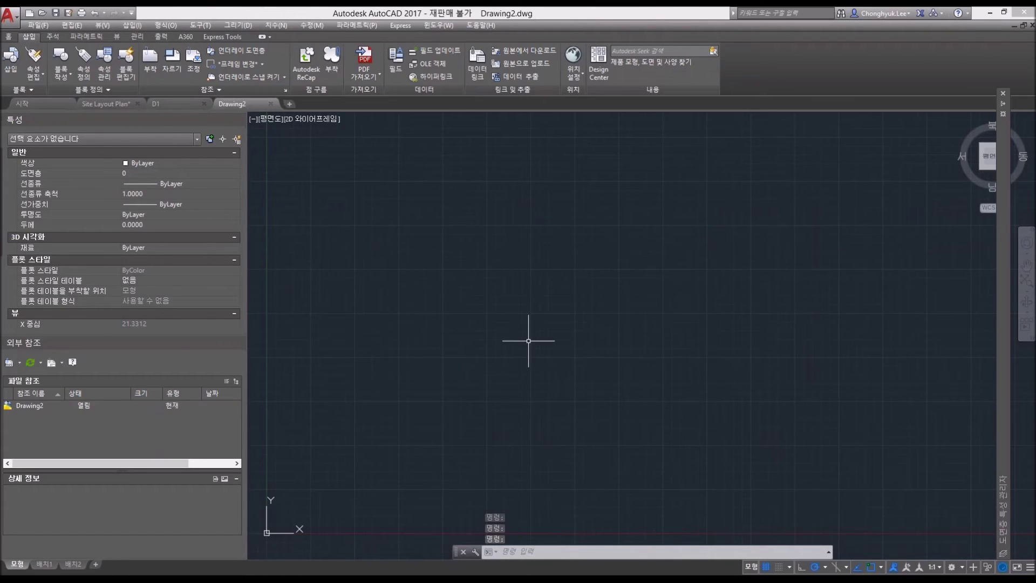
middle_click_drag(560, 352, 562, 340)
type("c")
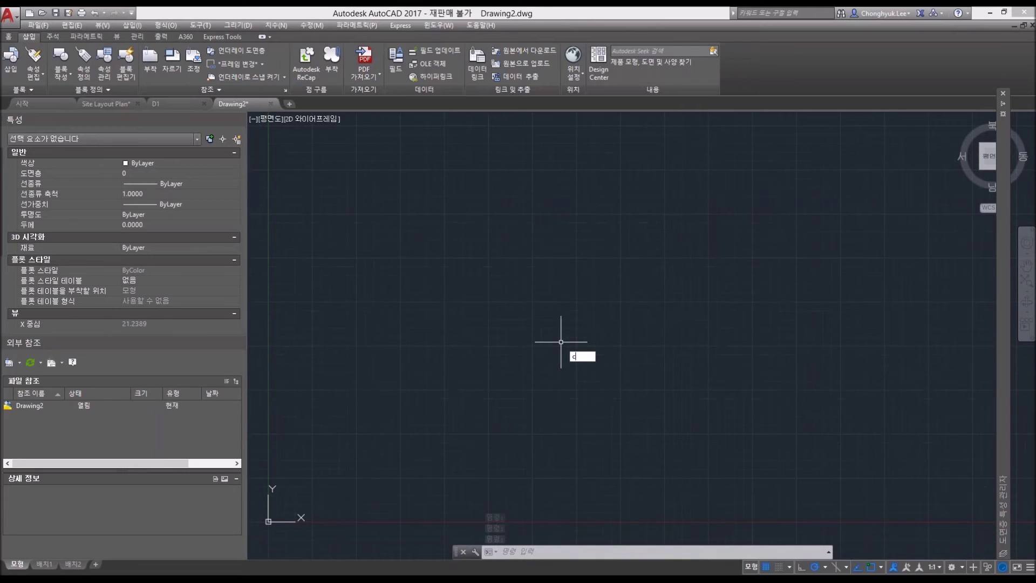
key("Return")
left_click(570, 351)
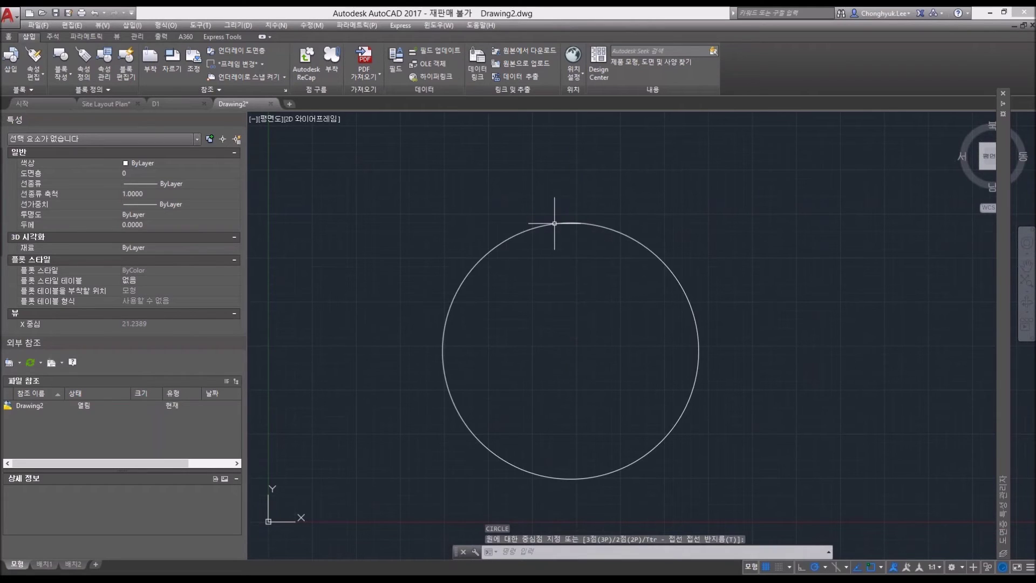
key("Escape")
key("Escape")
left_click(540, 266)
left_click(539, 266)
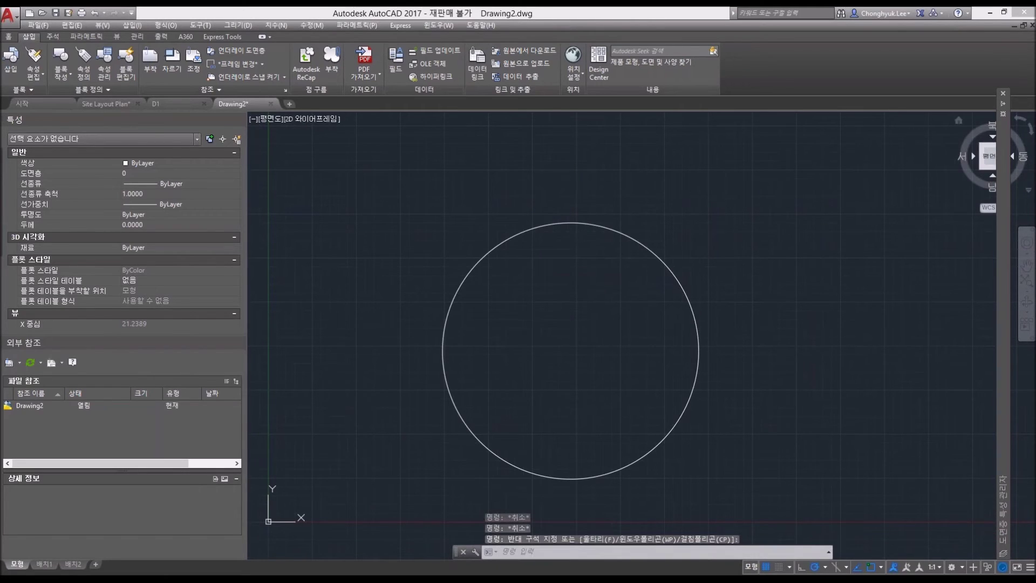
Step: Create a new layer named D2 and set its colour to green
mouse_move(1003, 259)
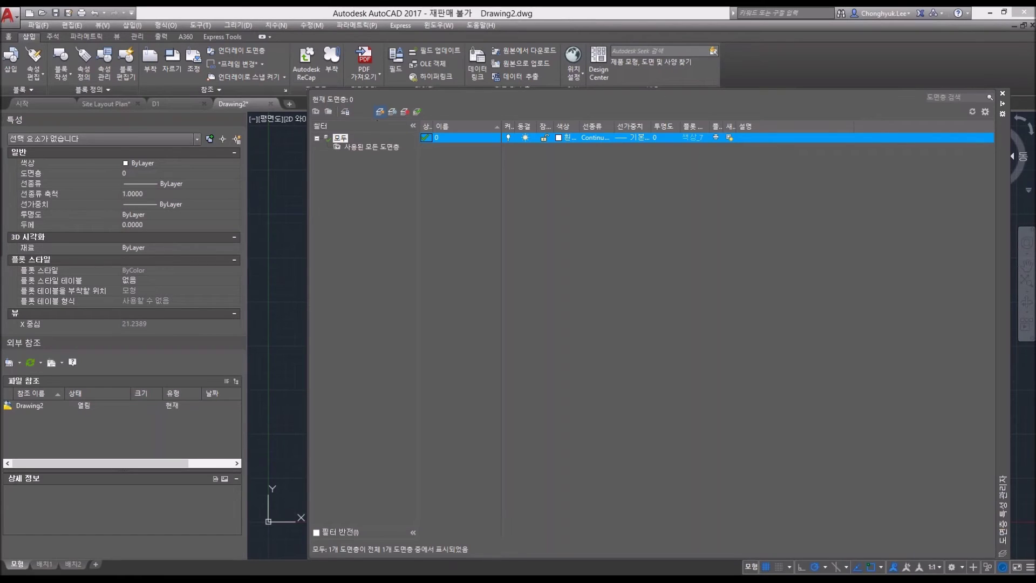
left_click(380, 112)
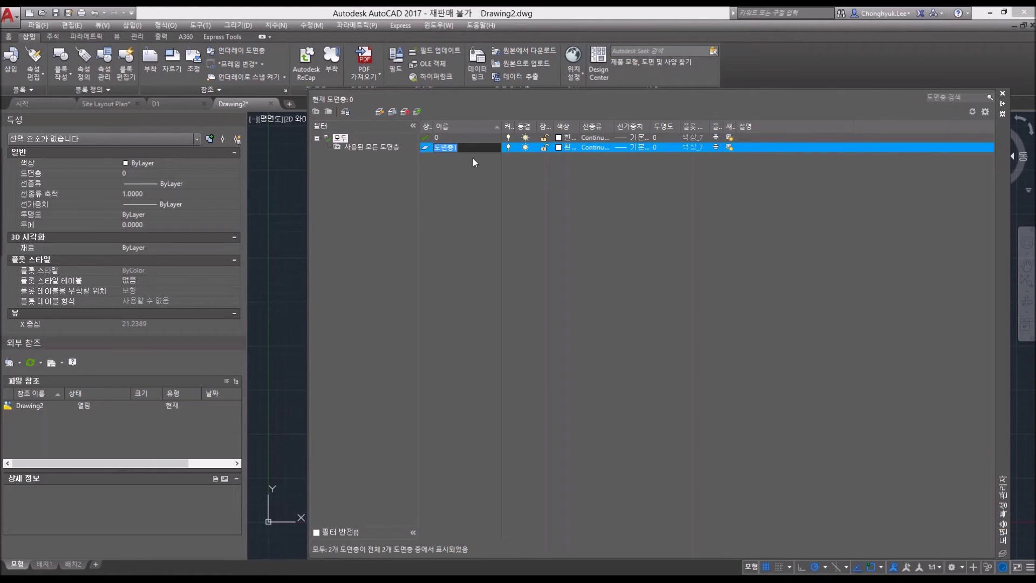
type("D2")
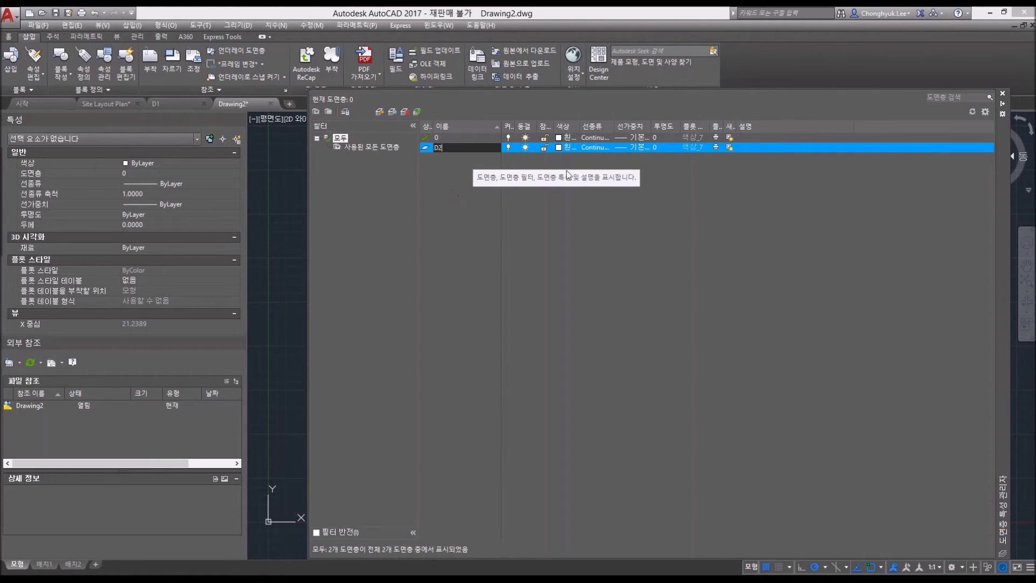
left_click(566, 147)
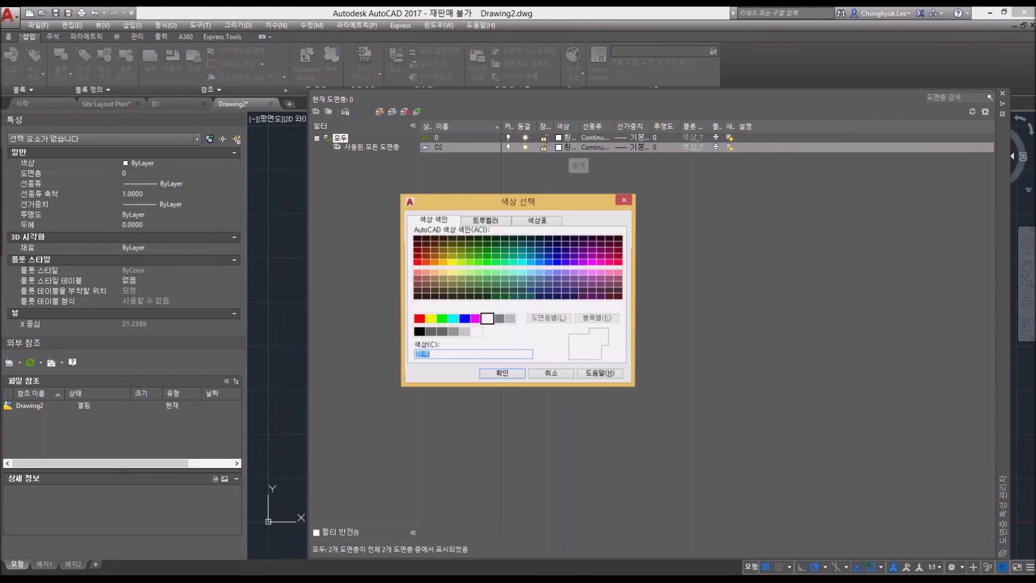
left_click(442, 318)
left_click(501, 374)
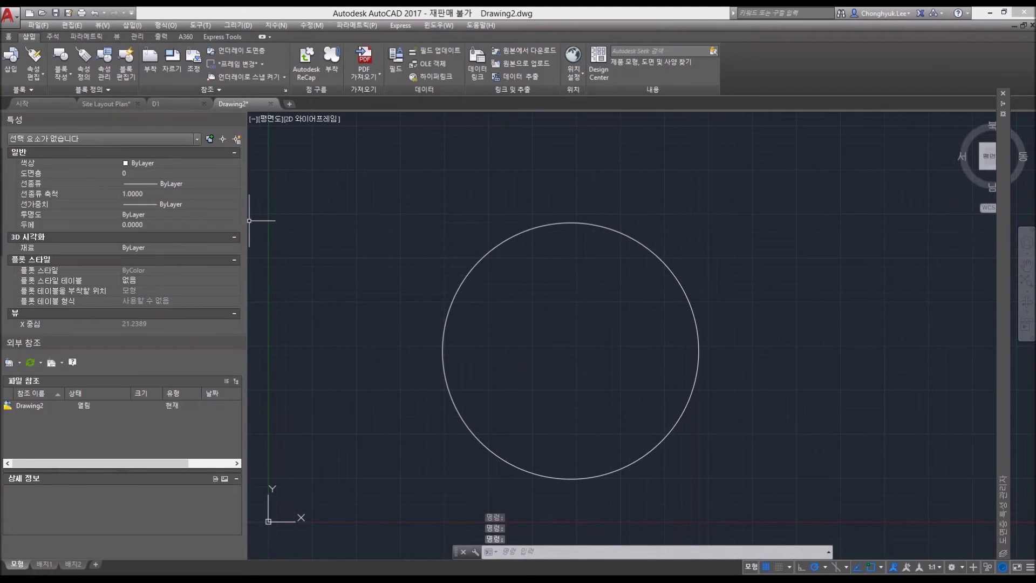
Step: Assign the circle to layer D2
left_click(488, 257)
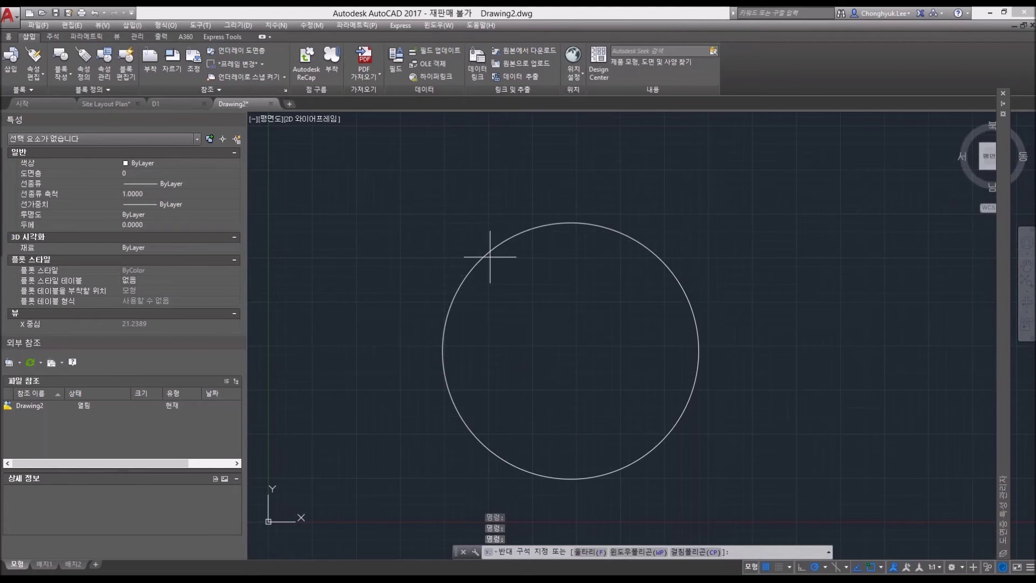
left_click(487, 256)
left_click(179, 174)
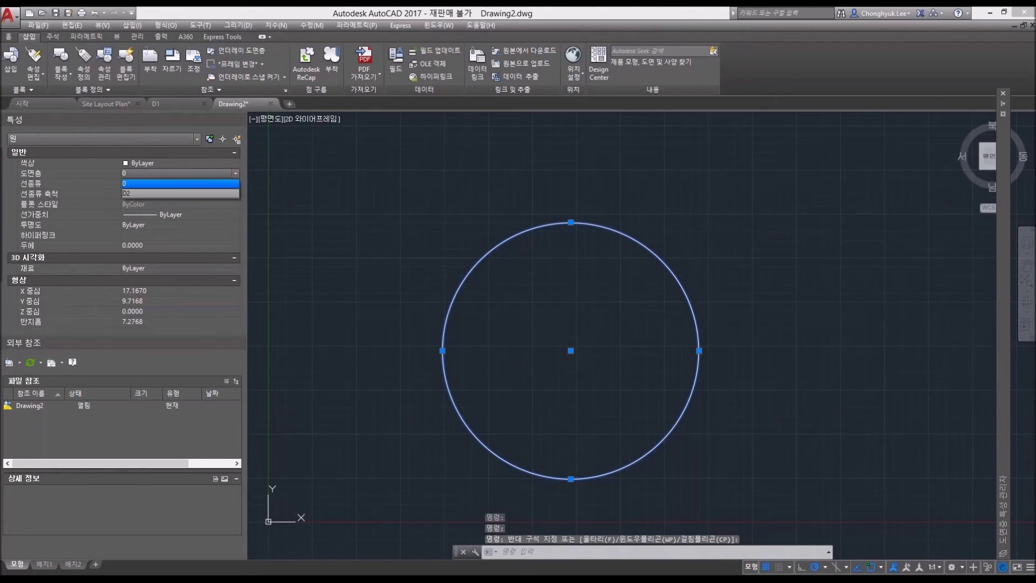
left_click(162, 193)
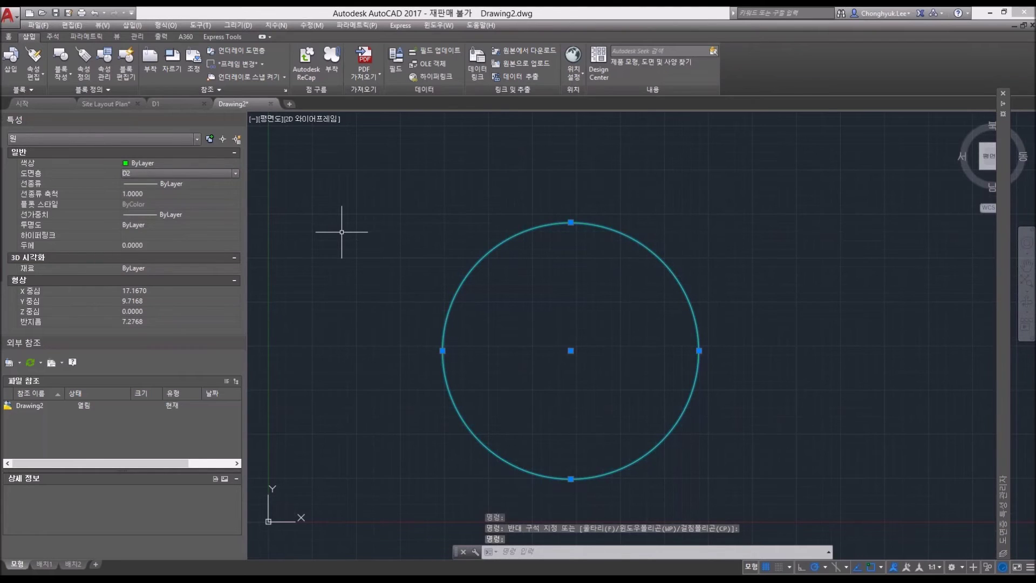
key("Escape")
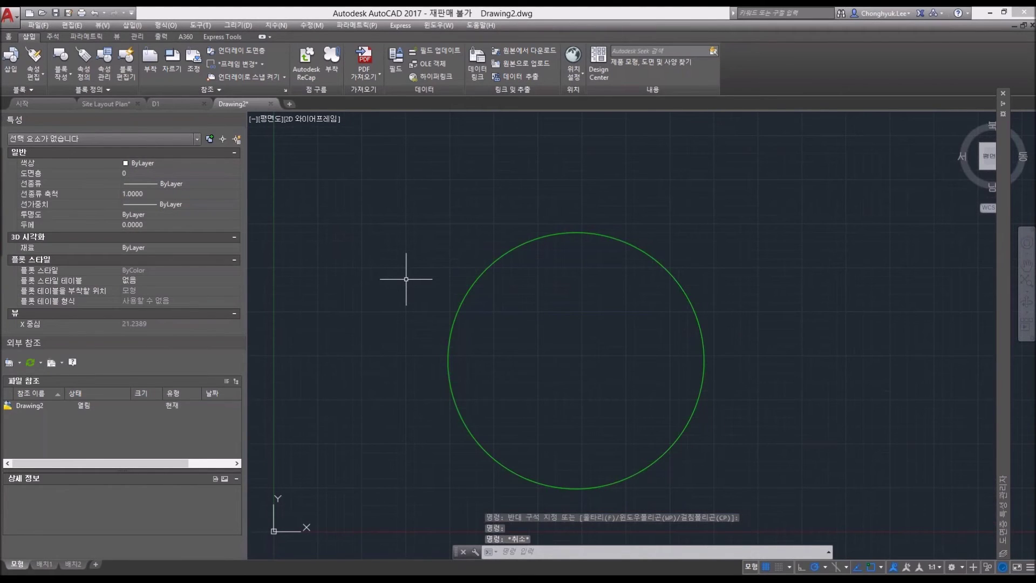
Step: Save the drawing as D2 in New folder
key("ctrl+s")
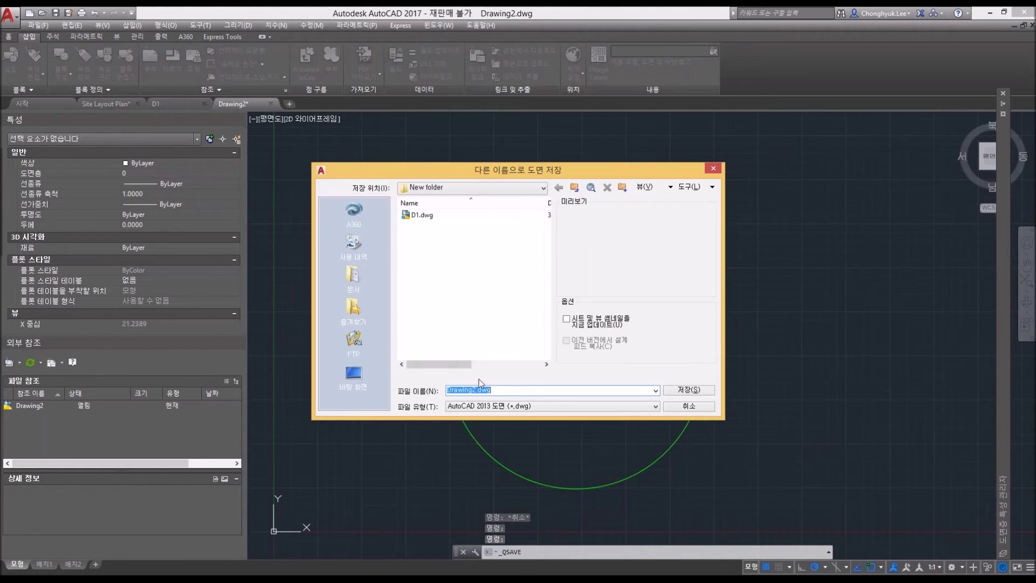
type("d")
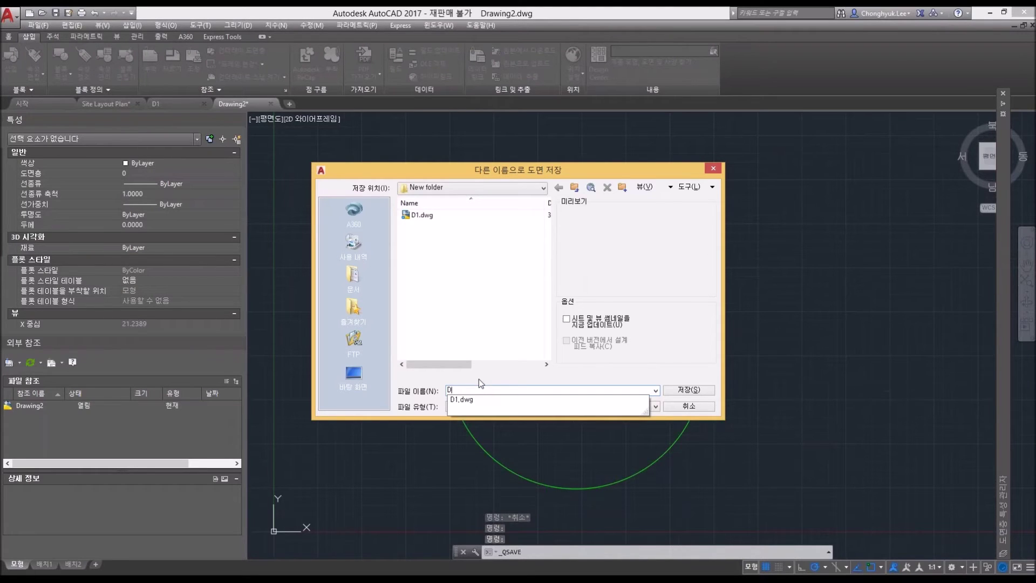
type("2")
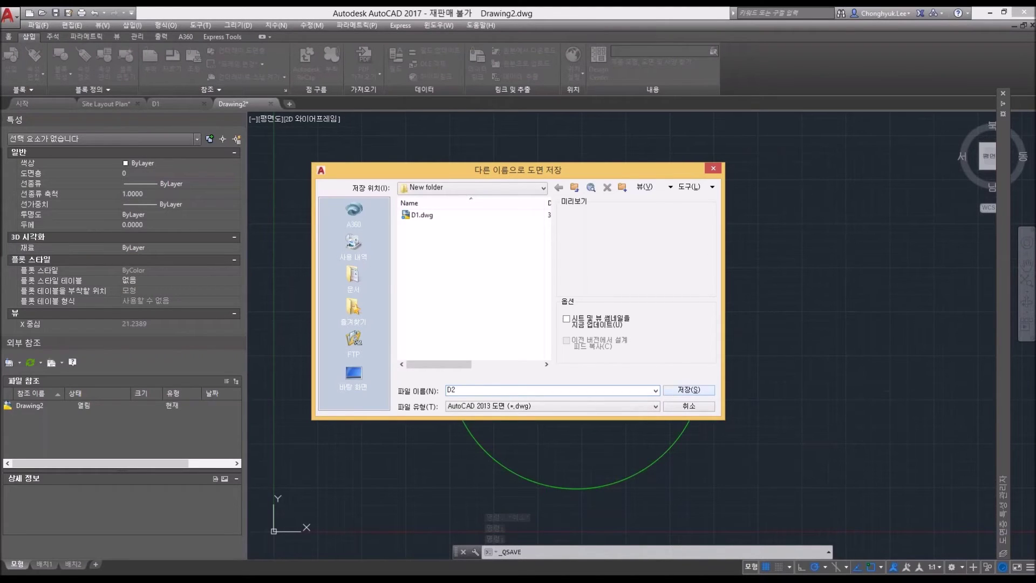
key("Return")
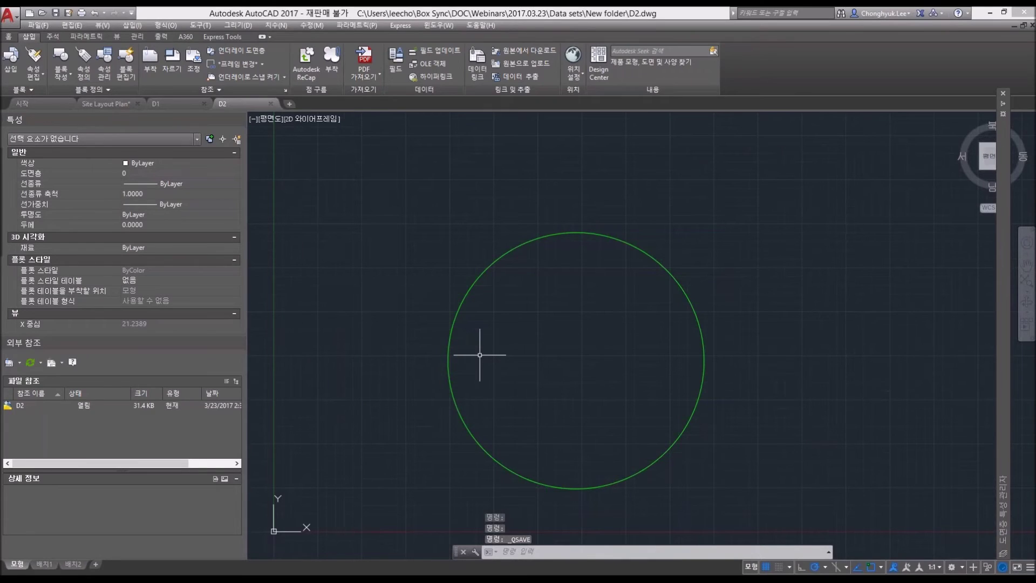
middle_click_drag(479, 355, 497, 337)
key("Escape")
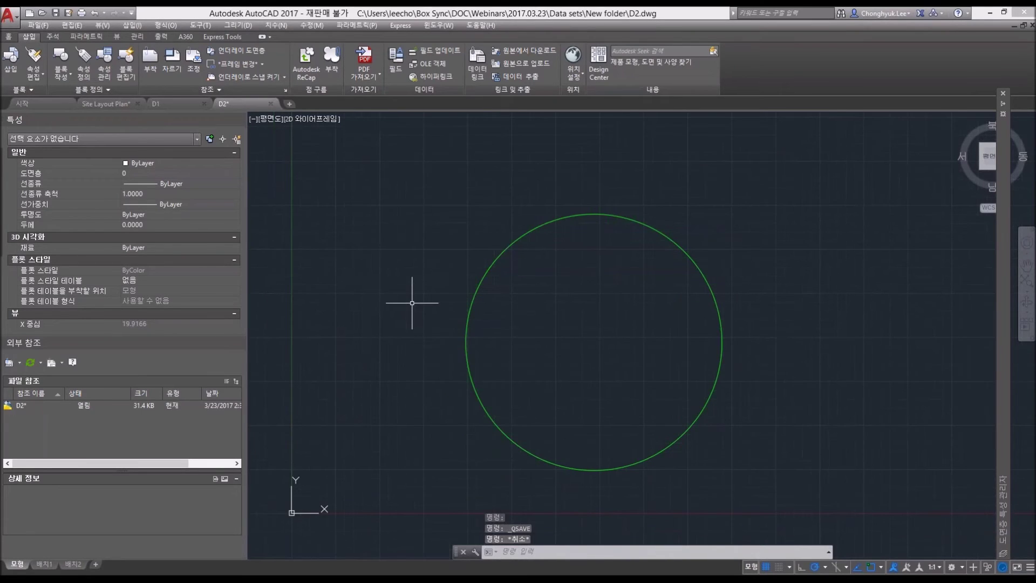
Step: Switch to drawing D1 and choose D2.dwg from New folder inside Data sets as a DWG reference
mouse_move(183, 104)
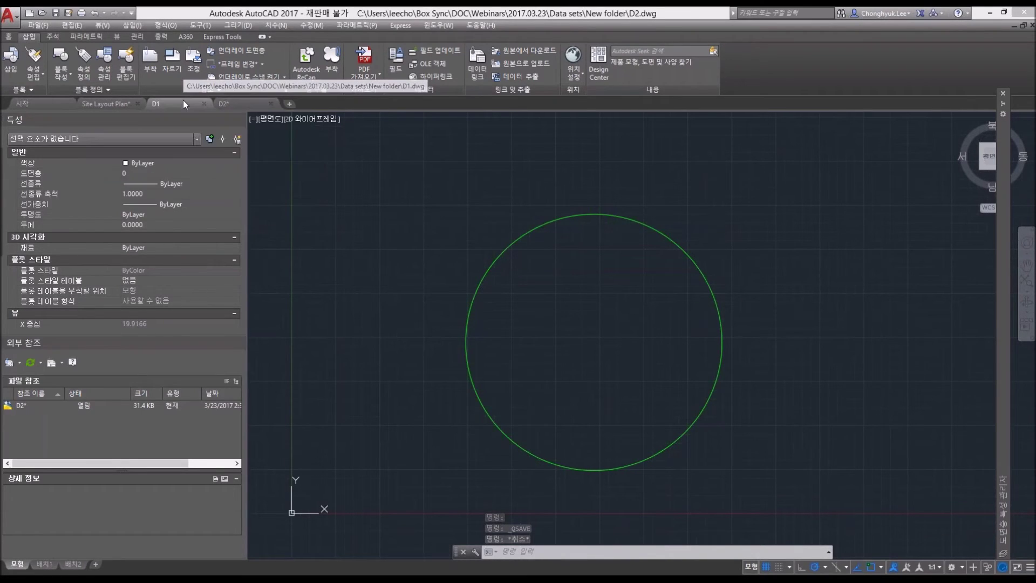
left_click(183, 102)
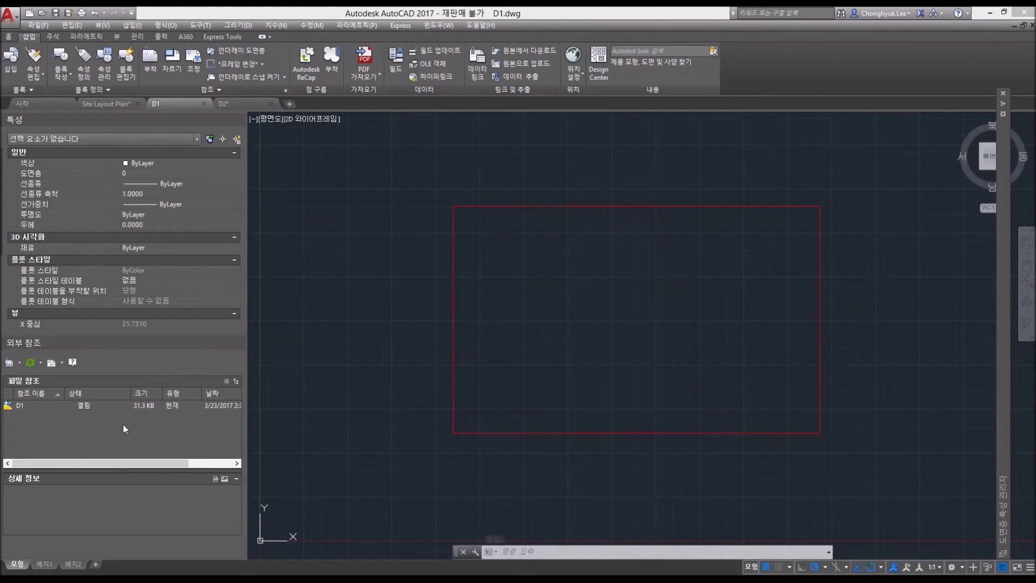
left_click(21, 364)
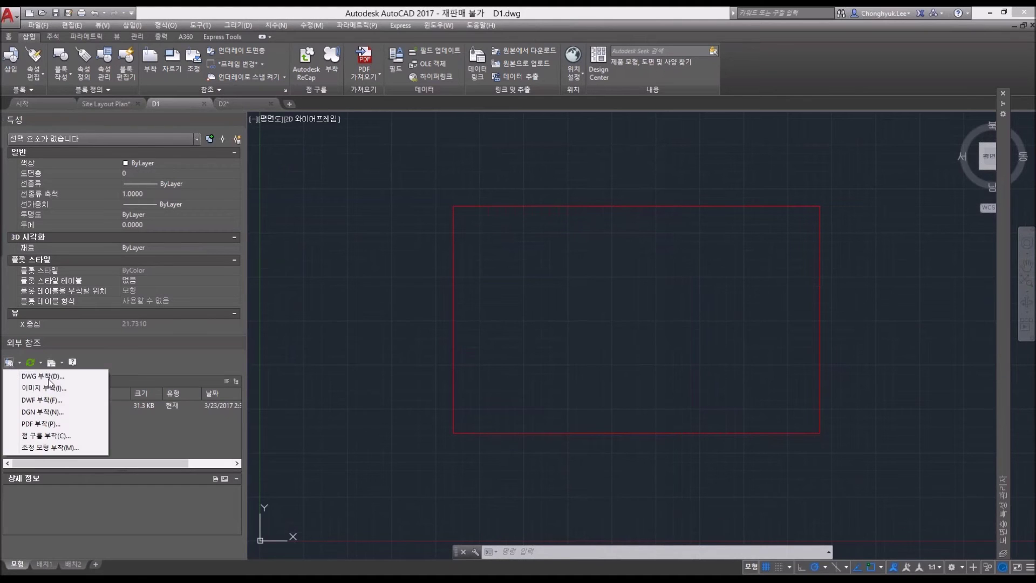
left_click(48, 376)
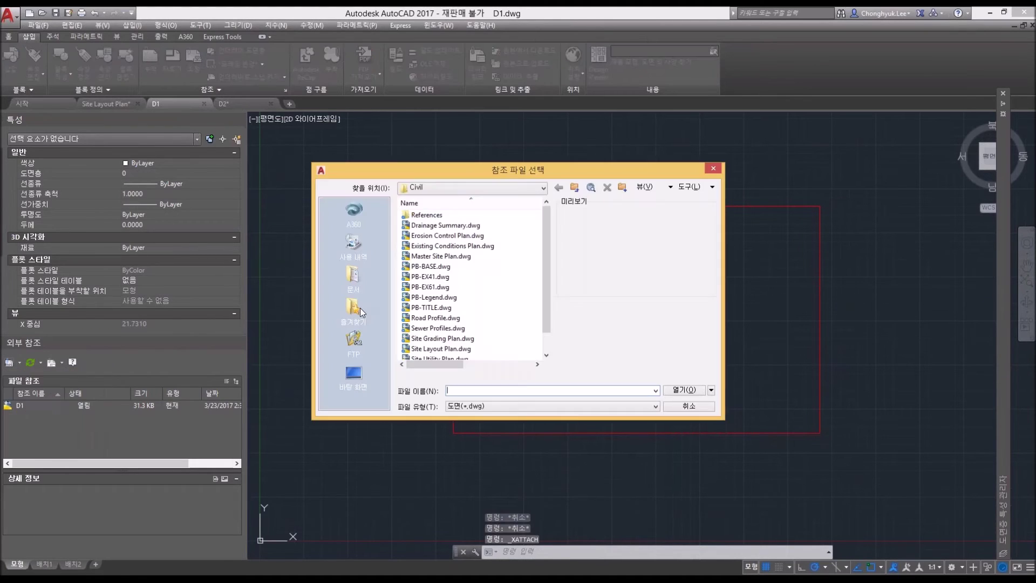
left_click(575, 187)
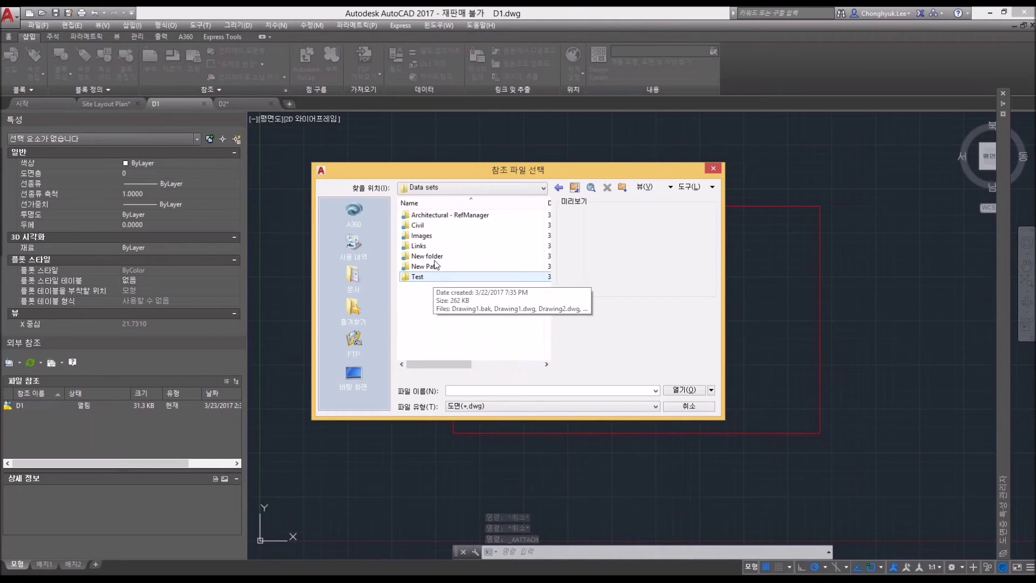
double_click(435, 257)
left_click(422, 225)
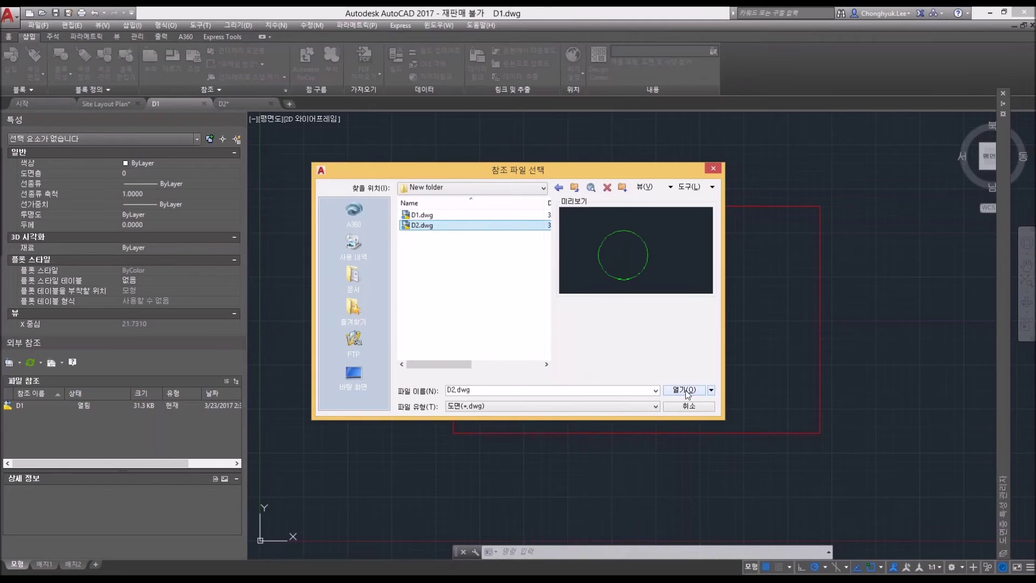
left_click(488, 330)
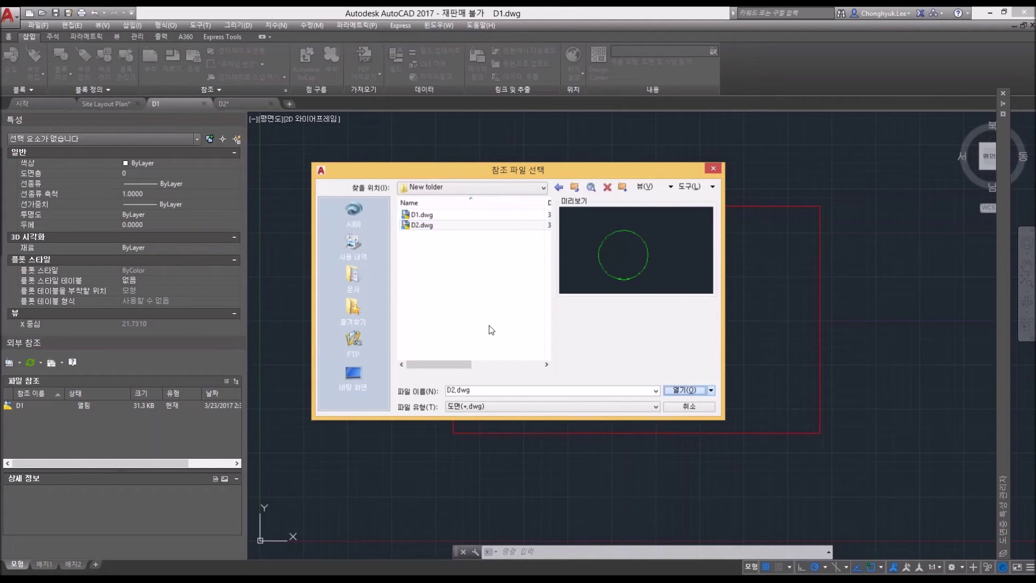
key("Return")
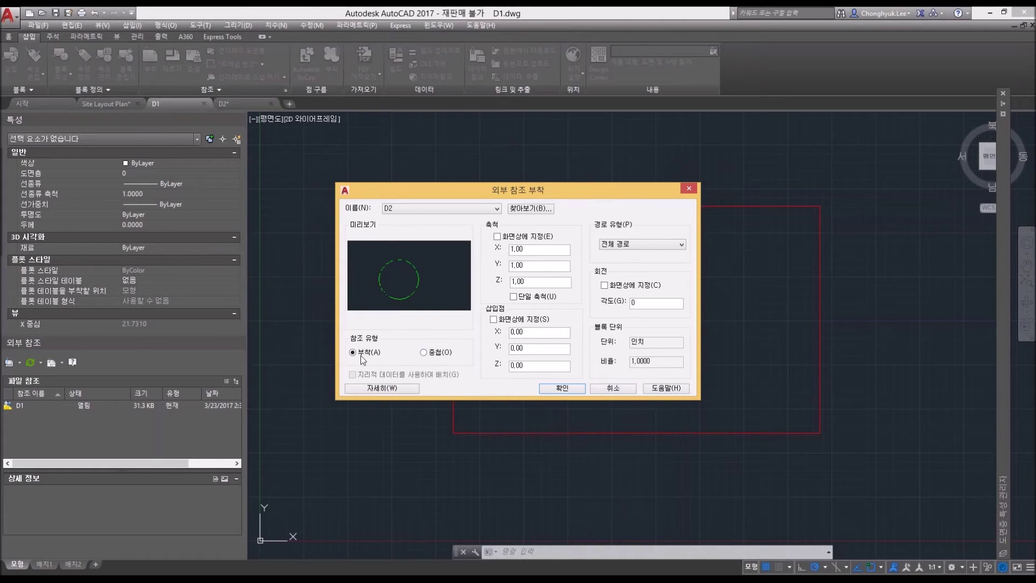
Step: Attach D2 to drawing D1 as an overlay reference with full path, scale 1 and insertion point 0,0,0
left_click(353, 353)
left_click(563, 389)
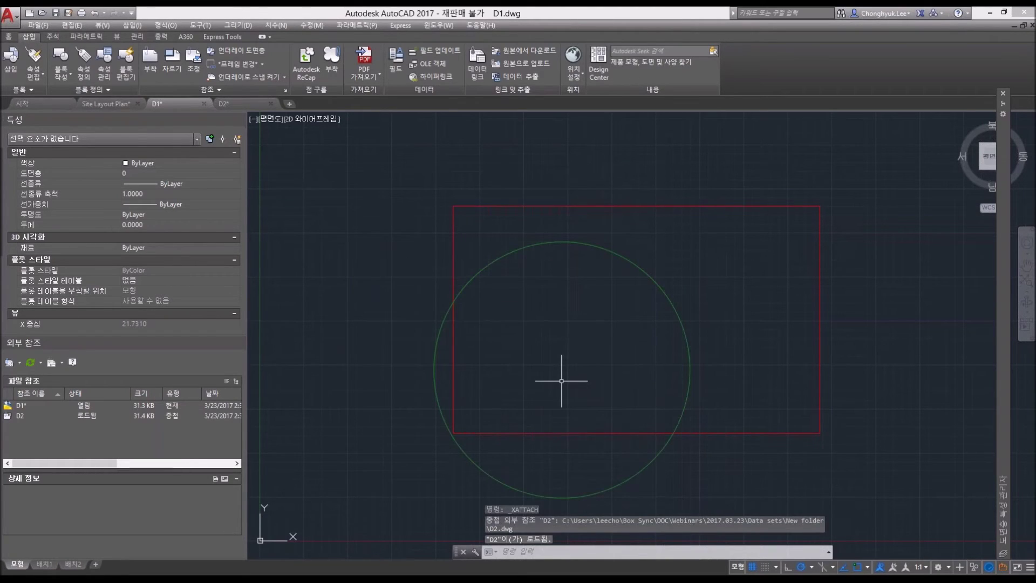
key("Escape")
left_click(502, 312)
left_click(486, 253)
key("Escape")
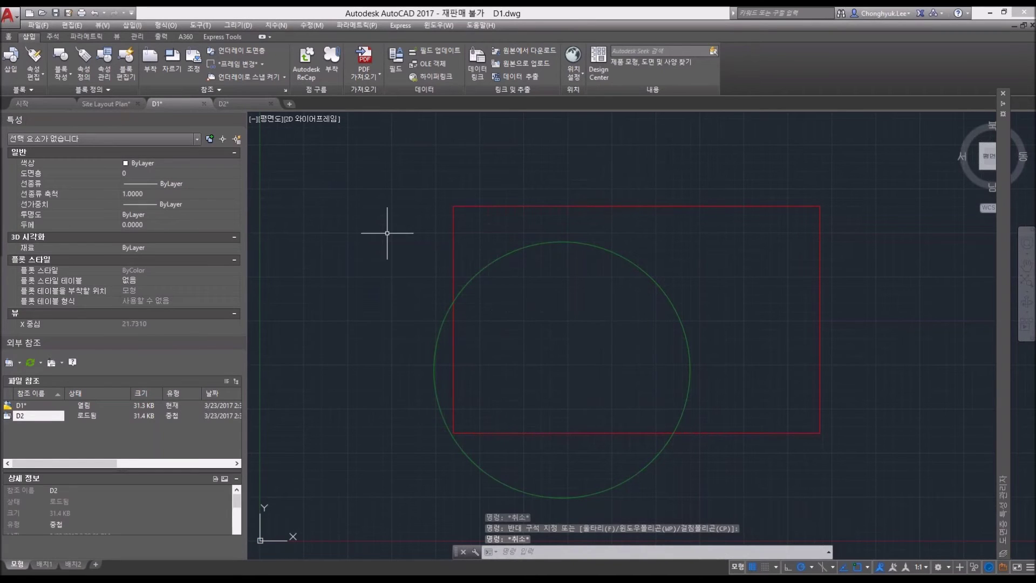
Step: Start another new drawing, save the changes in D1 and return to the new drawing
left_click(290, 103)
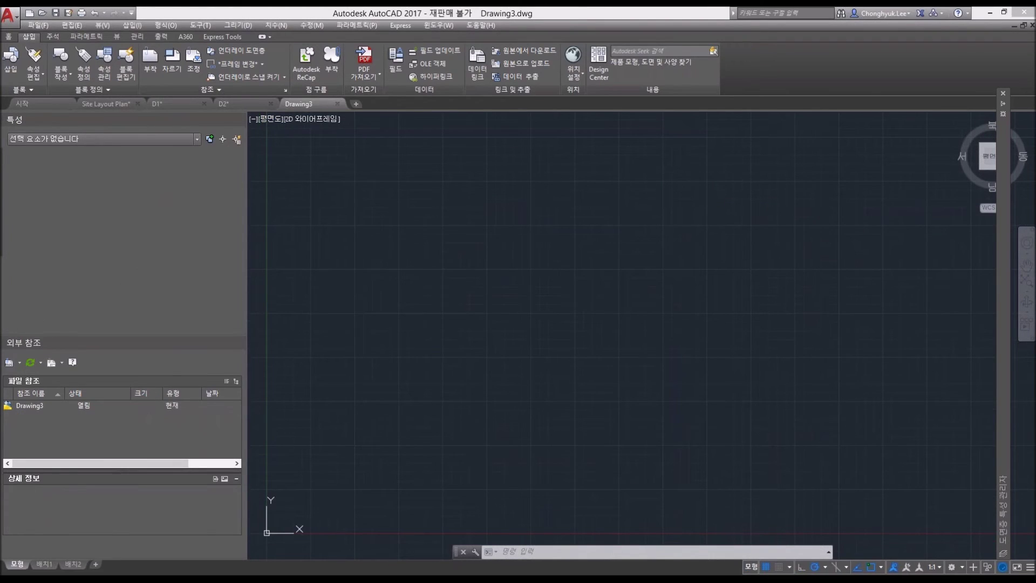
left_click(177, 105)
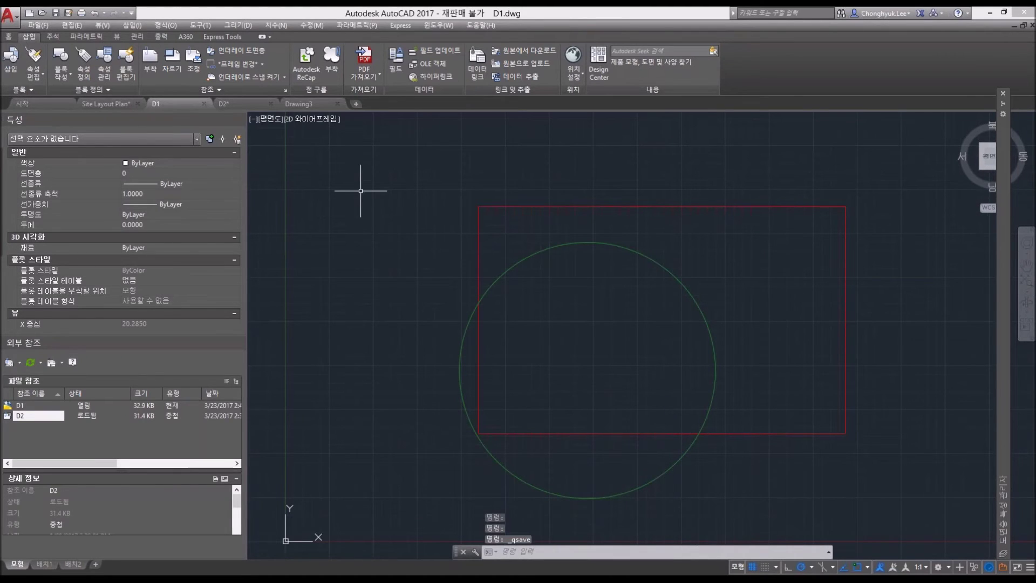
key("ctrl+Tab")
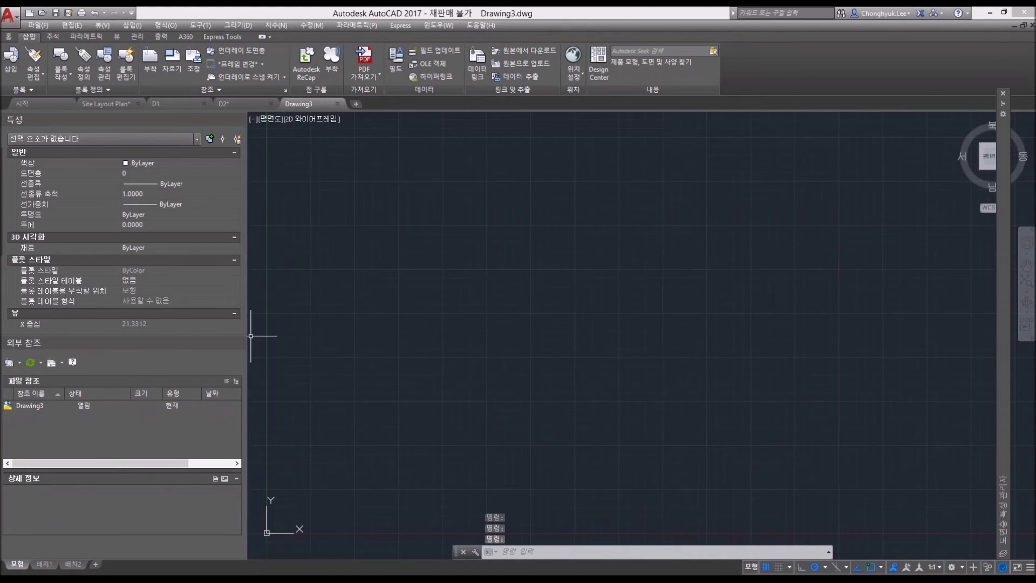
Step: Attach D1.dwg from New folder to the new drawing as an attachment reference with full path, scale 1 and insertion point 0,0,0
left_click(18, 363)
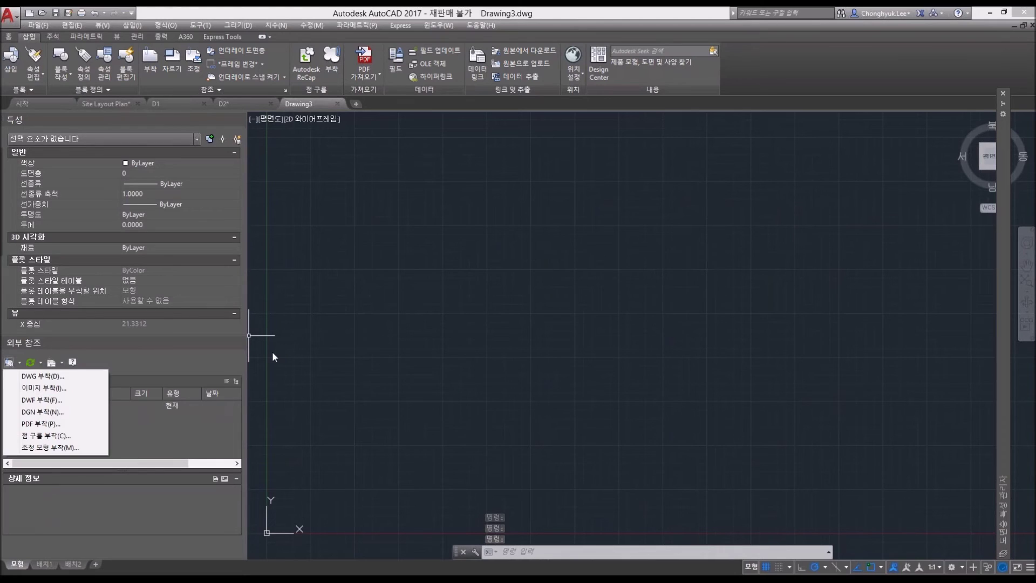
left_click(43, 376)
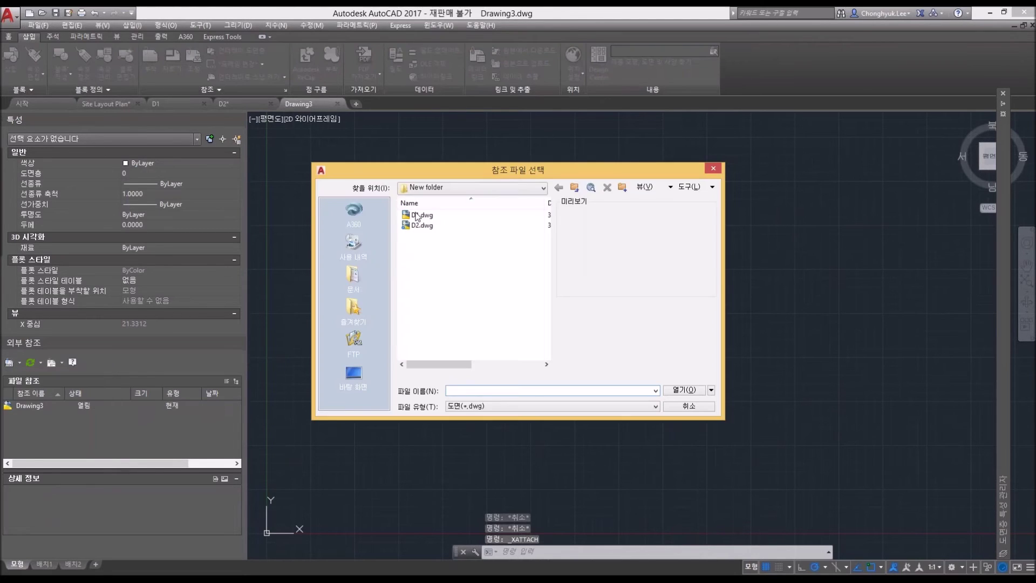
left_click(416, 216)
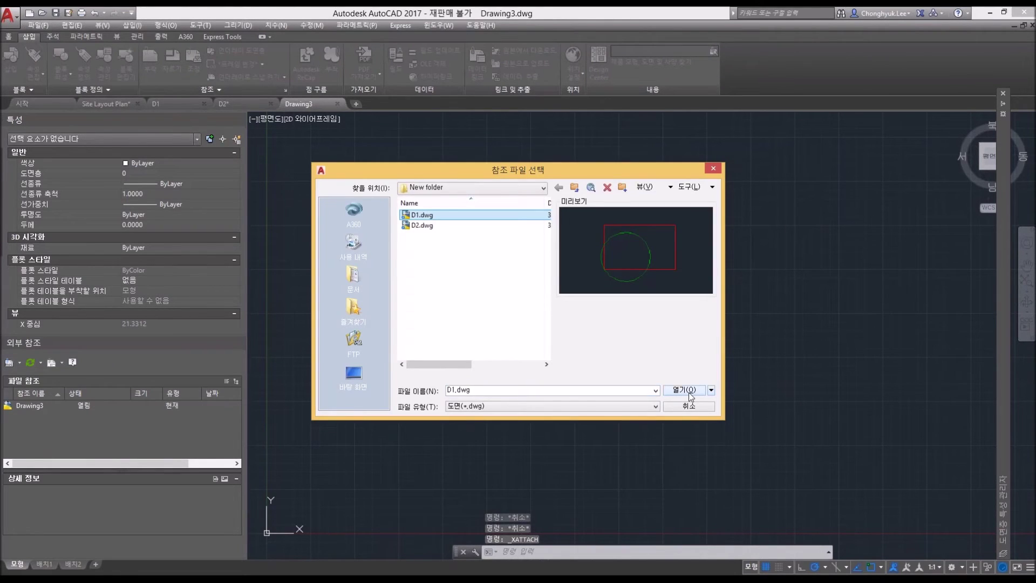
left_click(688, 393)
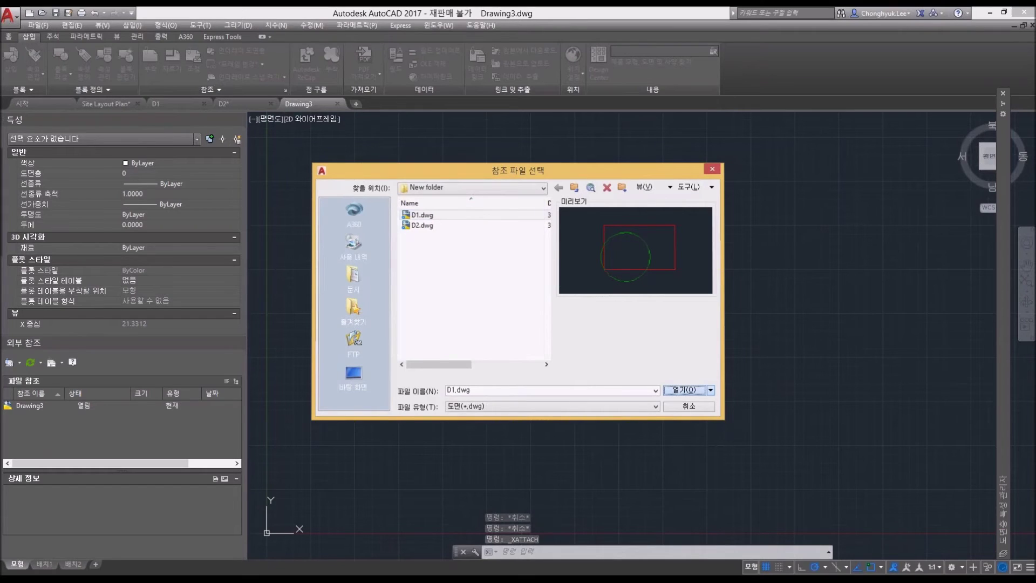
left_click(354, 352)
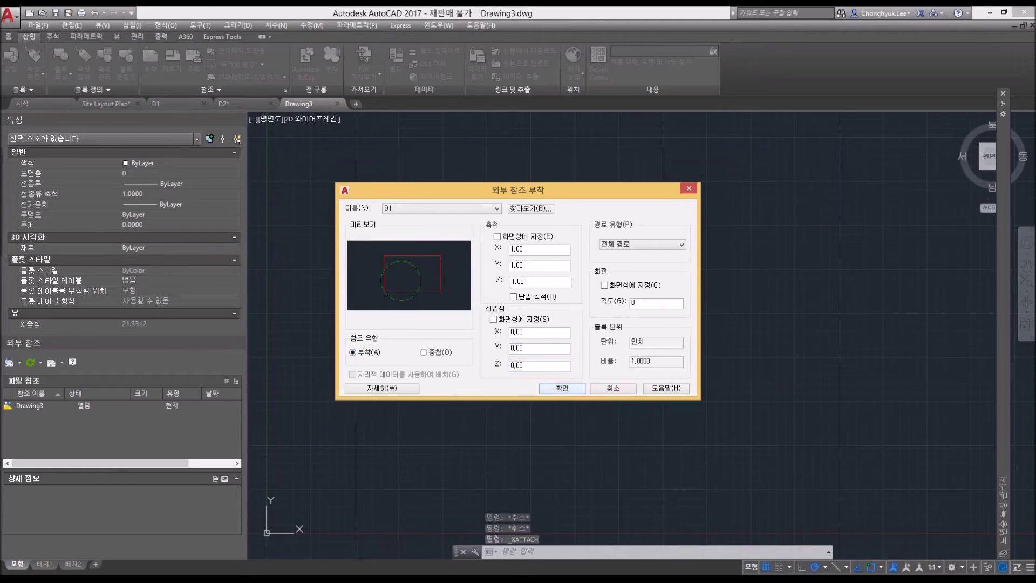
left_click(562, 388)
middle_click_drag(545, 354, 554, 333)
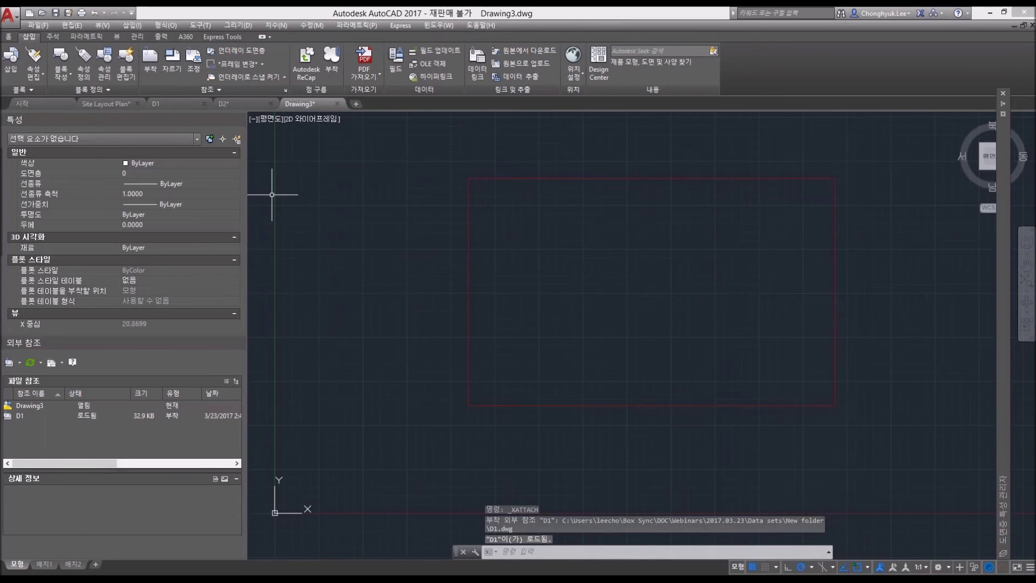
Step: Examine the overlaid D2 circle in drawing D1, view drawing D2 itself, and return to the new drawing
left_click(162, 104)
left_click(591, 290)
left_click(537, 241)
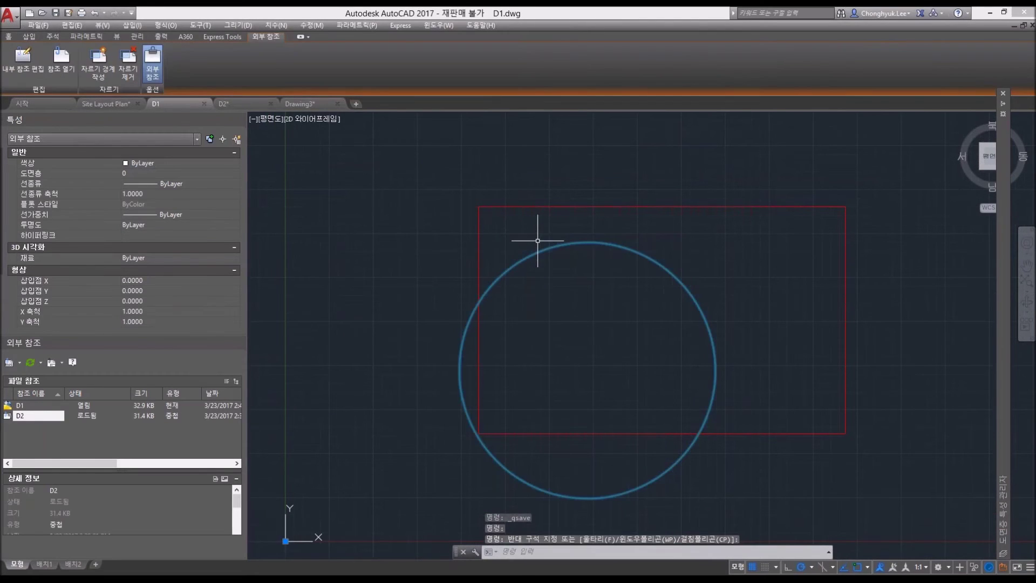
left_click(237, 104)
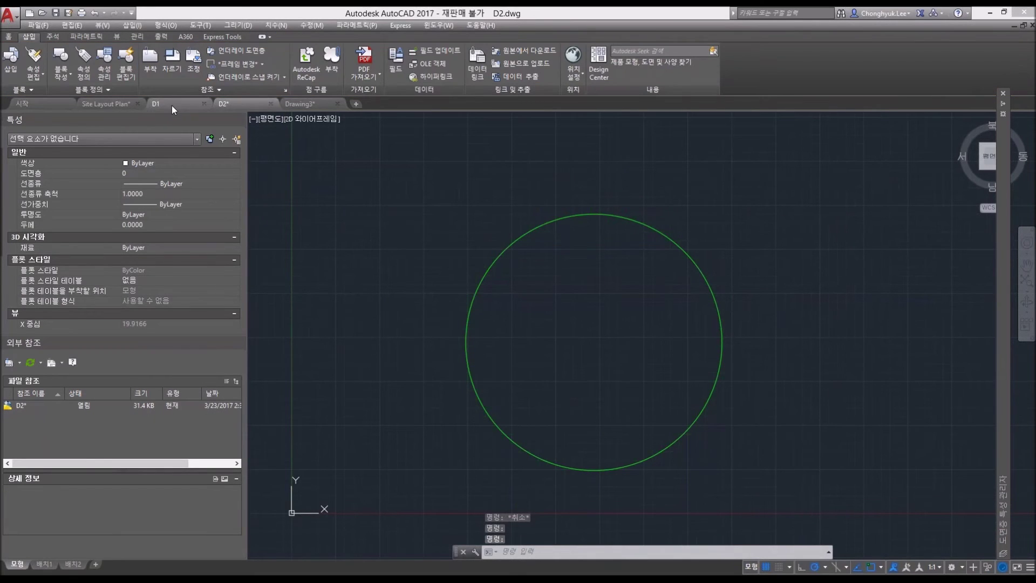
mouse_move(172, 105)
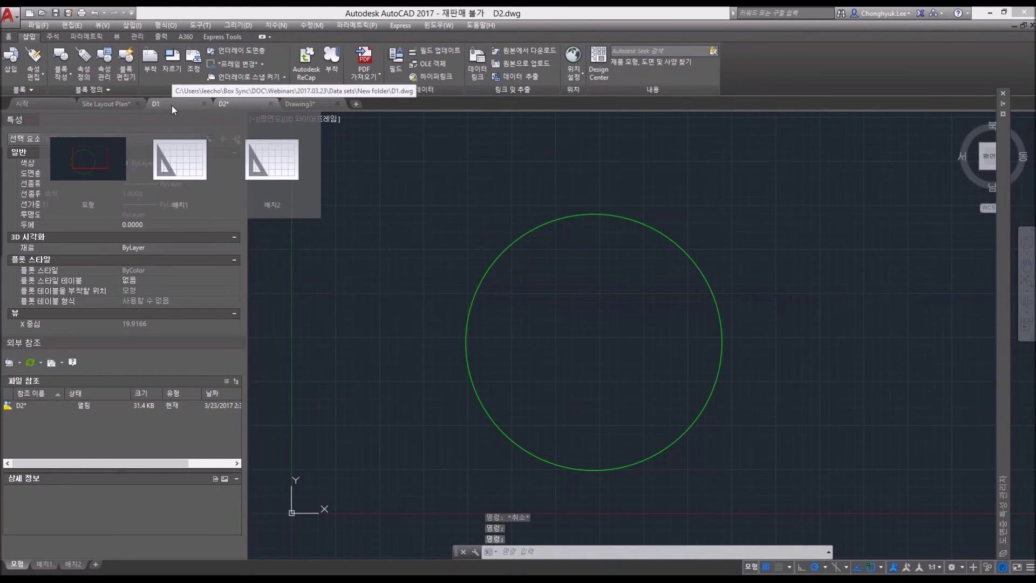
left_click(171, 105)
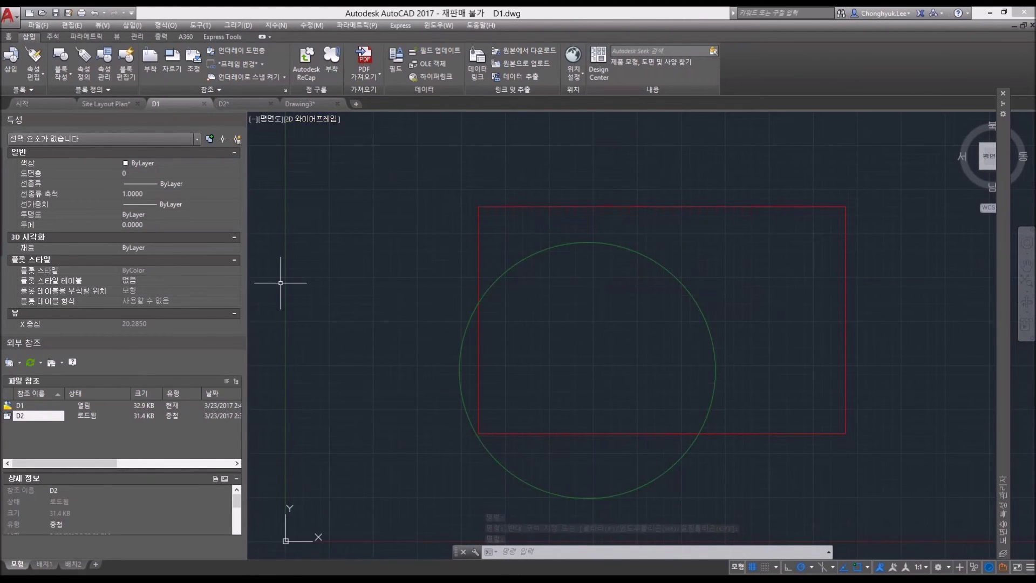
left_click(308, 105)
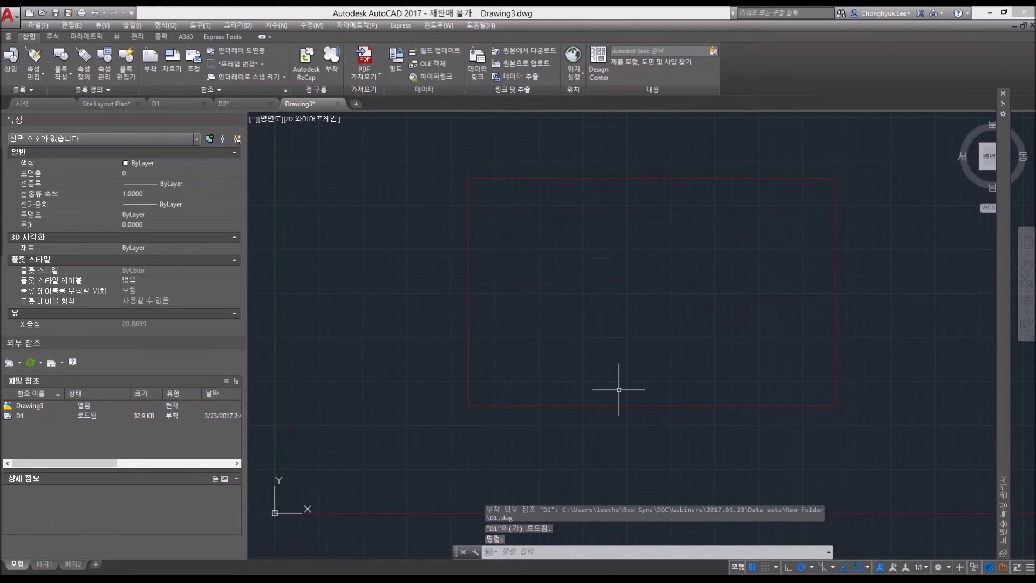
Step: Inspect the attached D1 reference in the new drawing, clear the selection and return to drawing D1
middle_click_drag(521, 390, 521, 394)
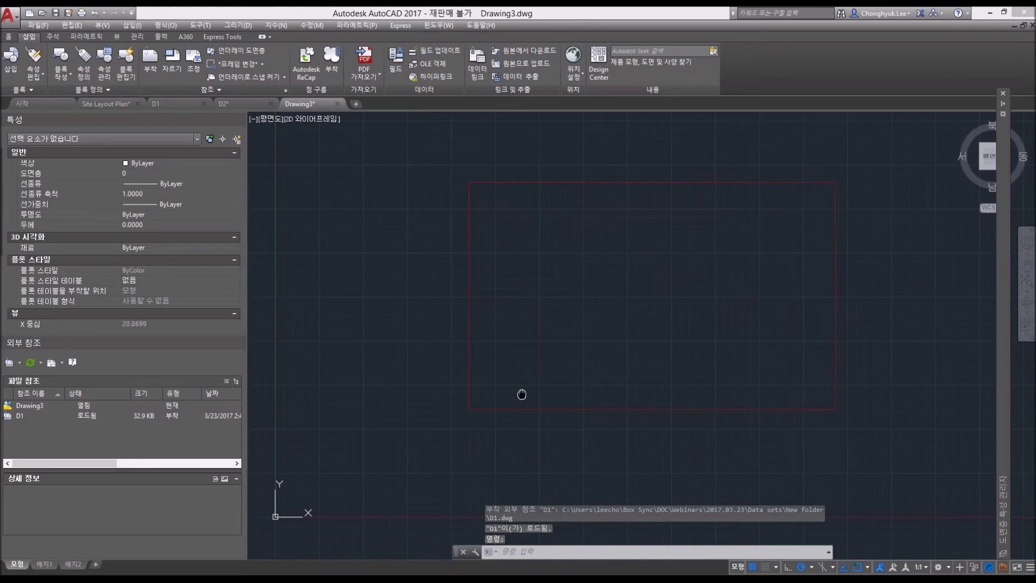
left_click(504, 347)
left_click(405, 324)
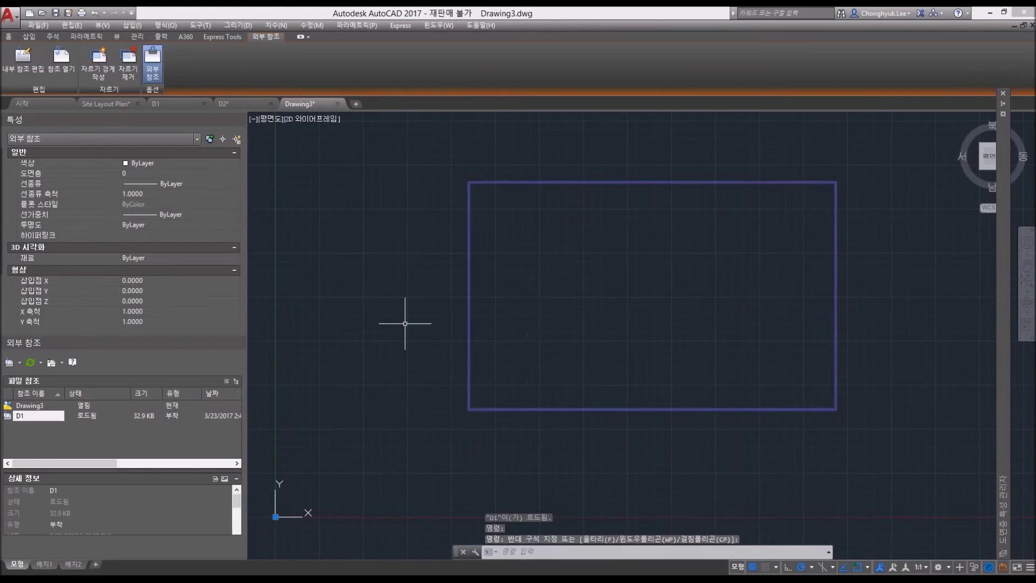
key("Escape")
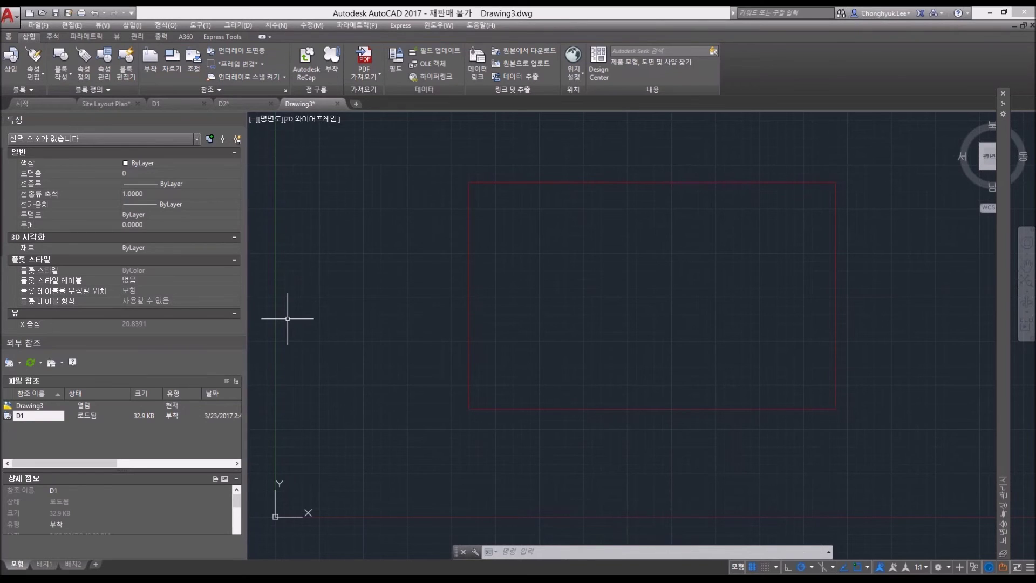
key("Escape")
key("Escape")
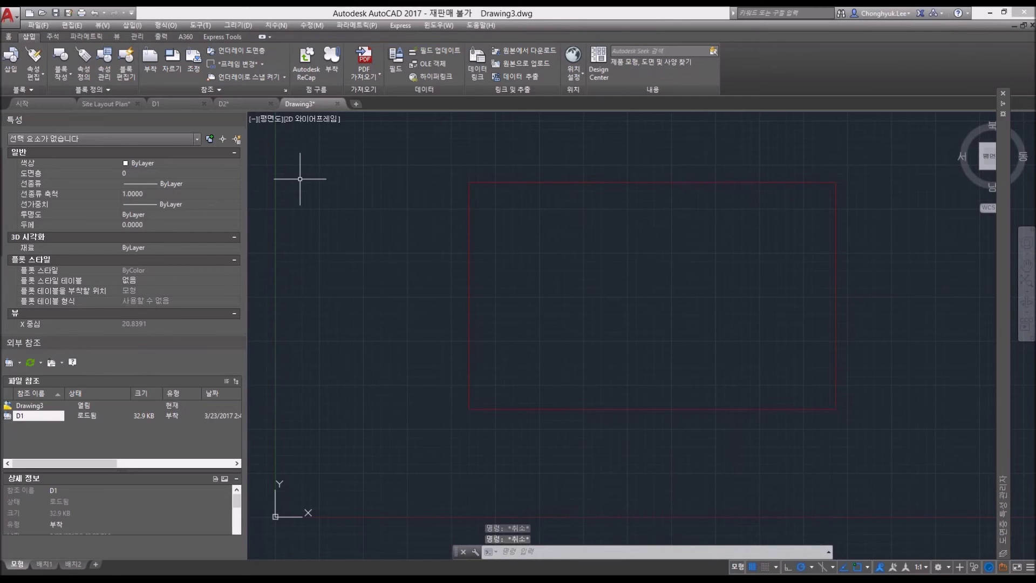
left_click(183, 105)
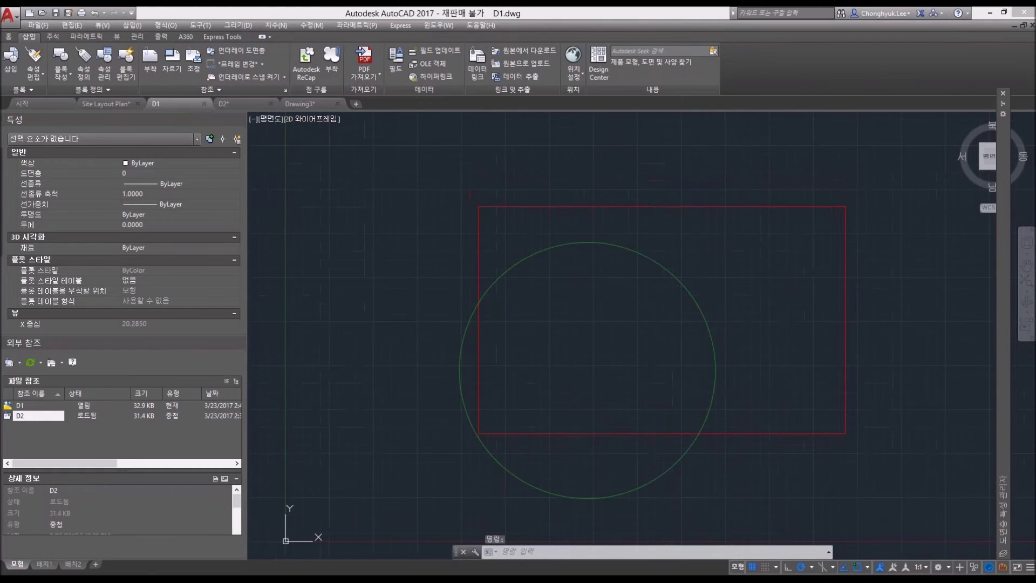
Step: Try erasing the D2 reference circle from drawing D1 and undo the erasure
left_click(546, 289)
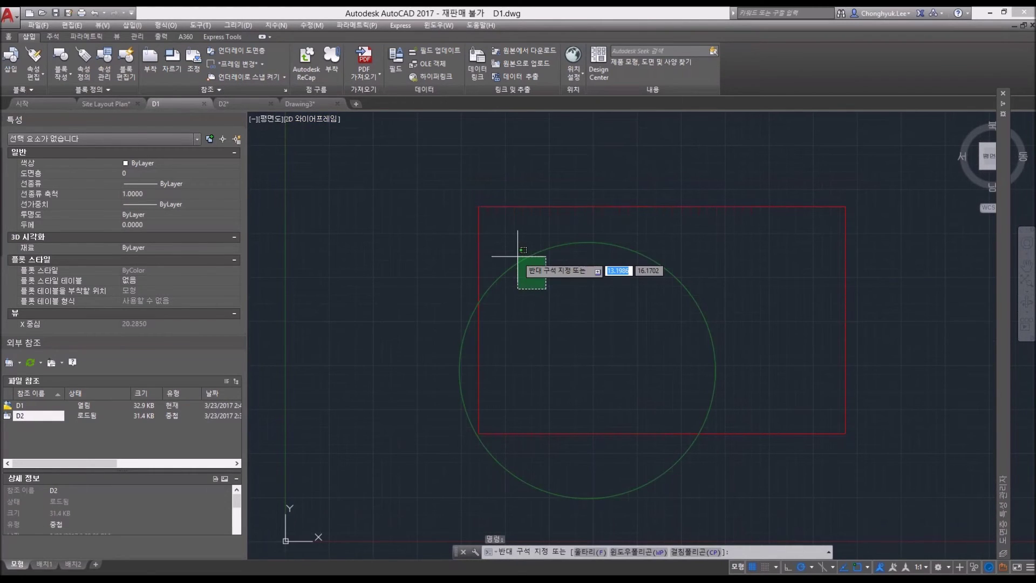
left_click(518, 256)
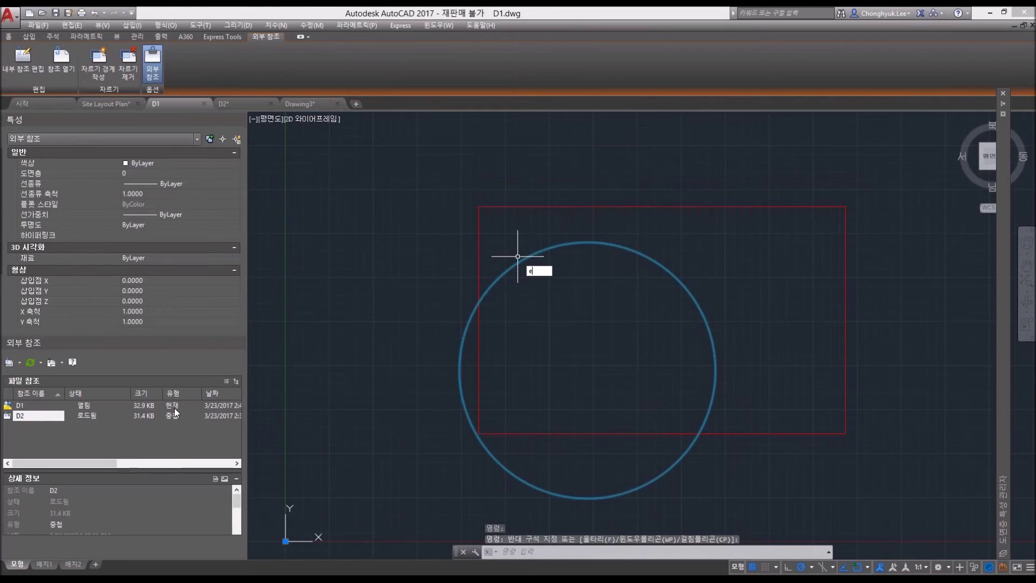
key("Return")
key("ctrl+z")
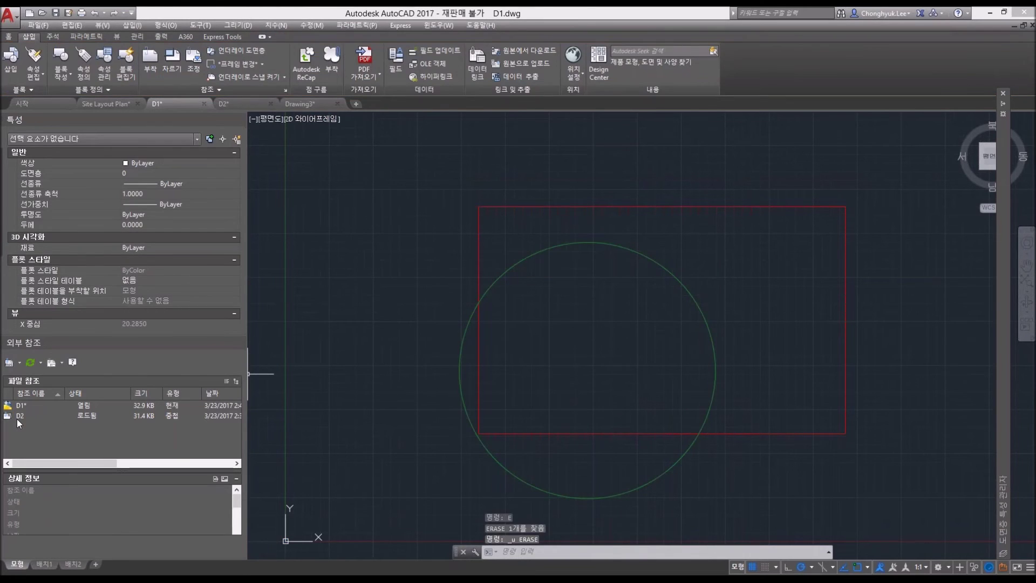
Step: Detach the D2 overlay reference from drawing D1
right_click(17, 418)
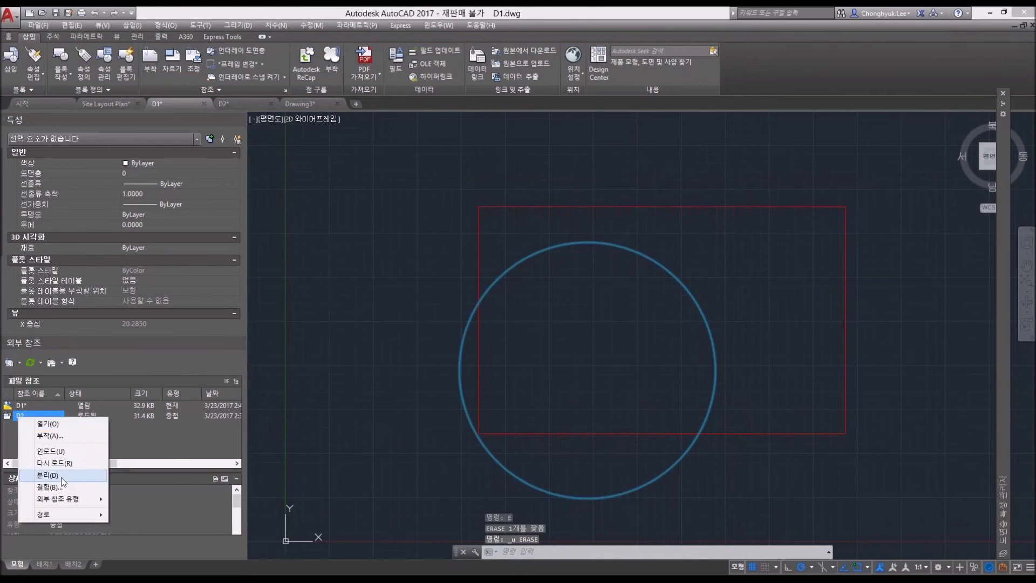
left_click(51, 475)
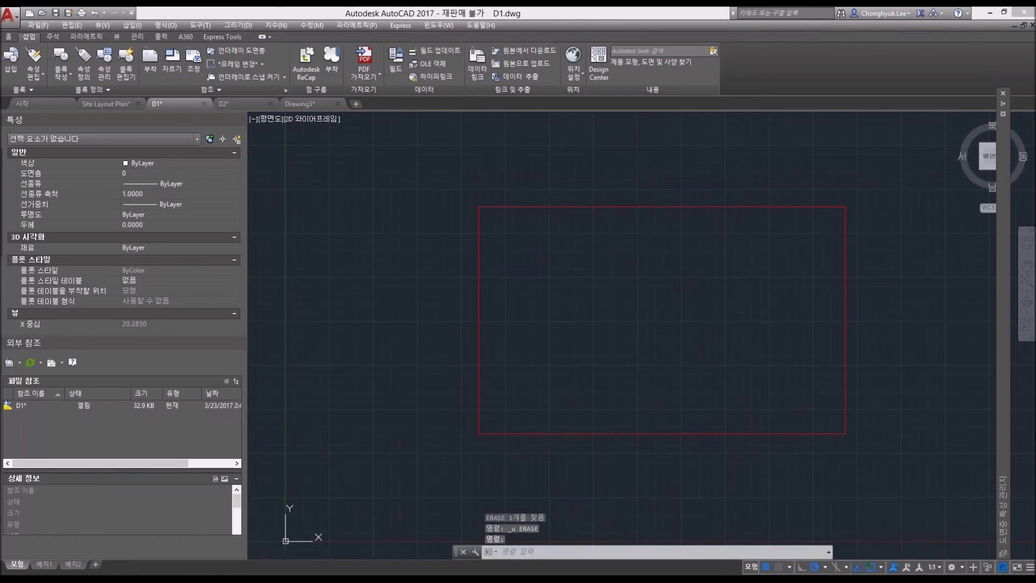
key("Escape")
middle_click_drag(845, 405, 833, 401)
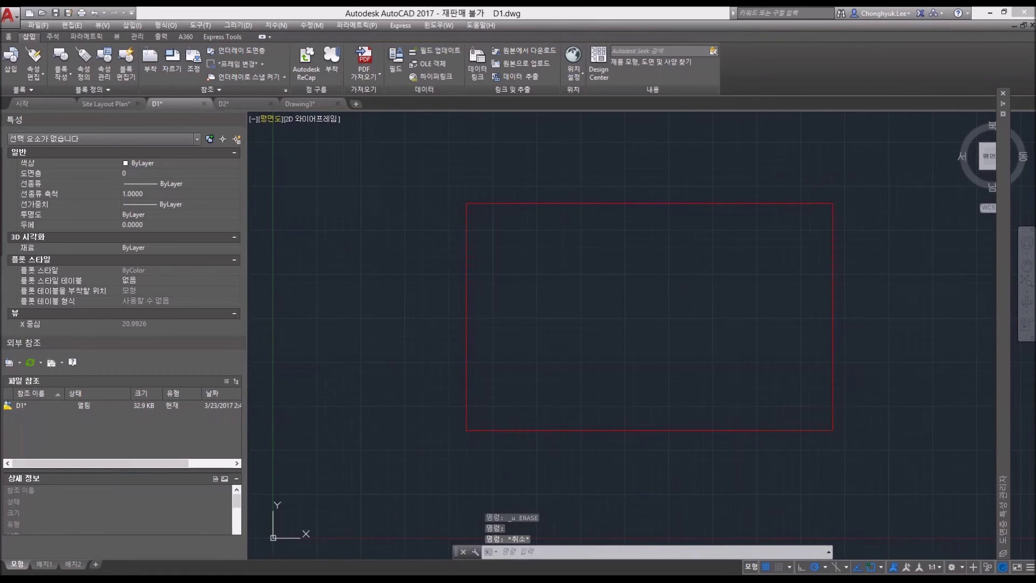
Step: Check drawing D2, then add D2.dwg to drawing D1 as an attachment reference with full path, scale 1 and insertion point 0,0,0
left_click(226, 104)
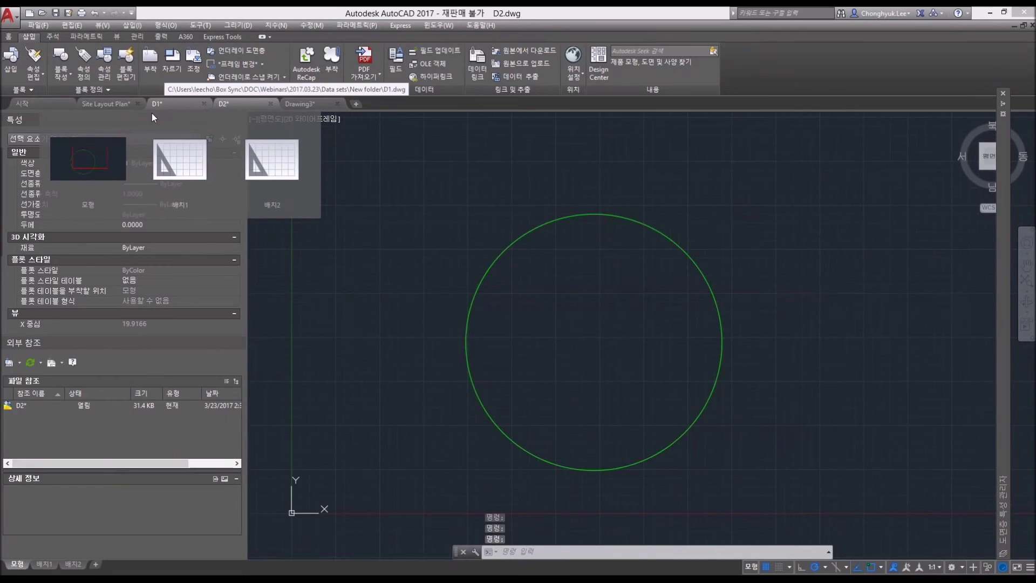
left_click(165, 106)
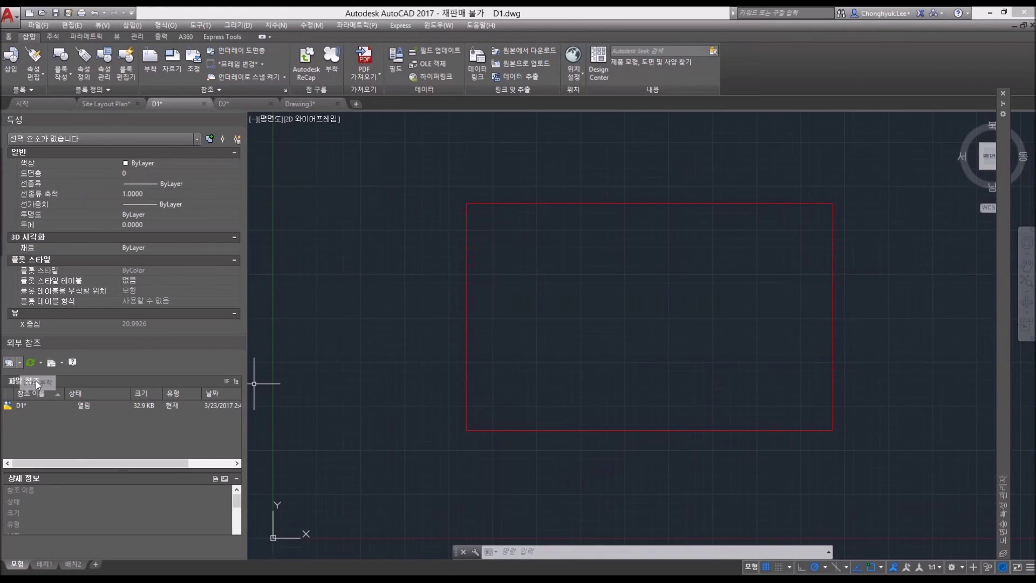
left_click(19, 362)
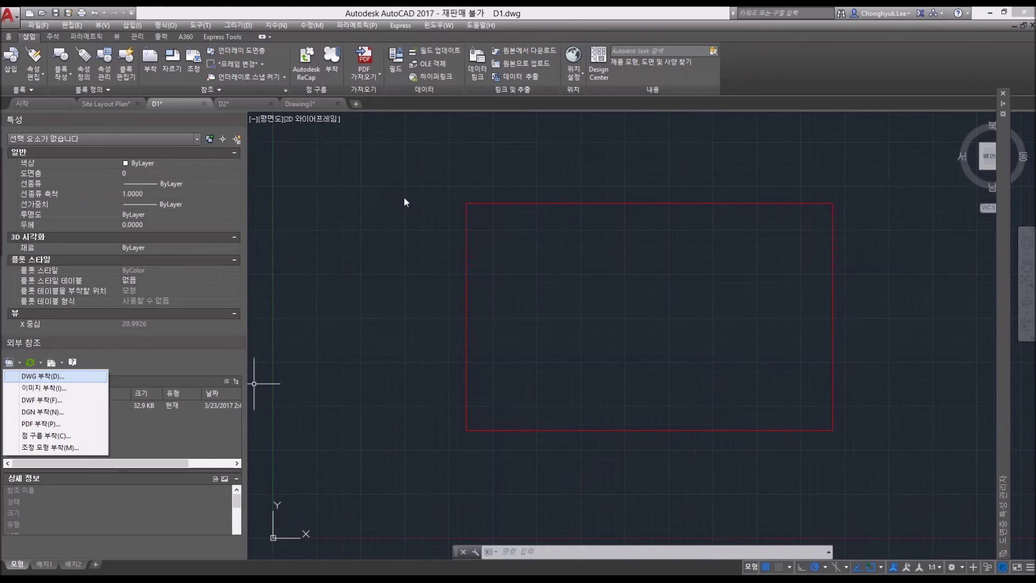
key("Return")
left_click(419, 226)
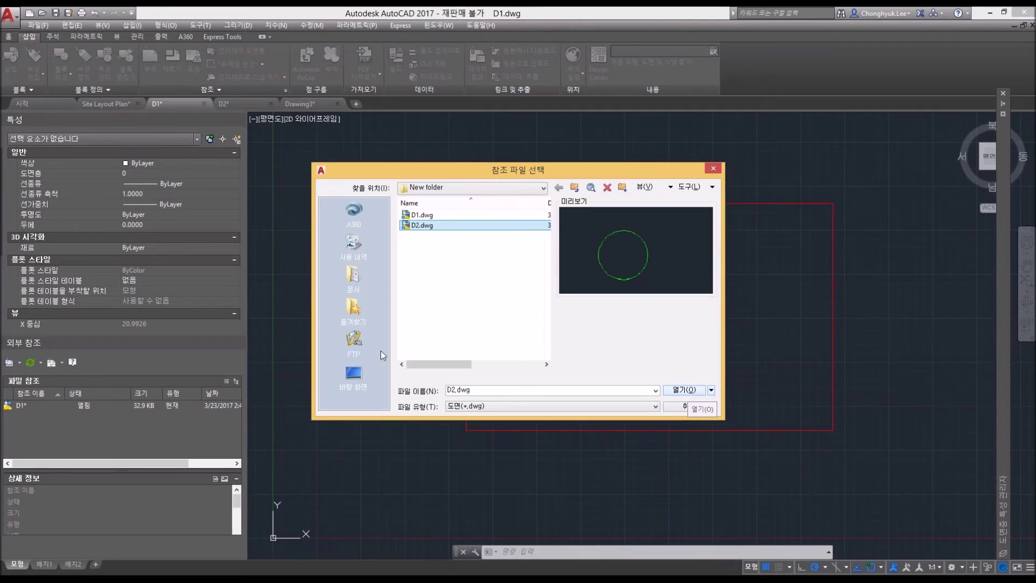
key("Return")
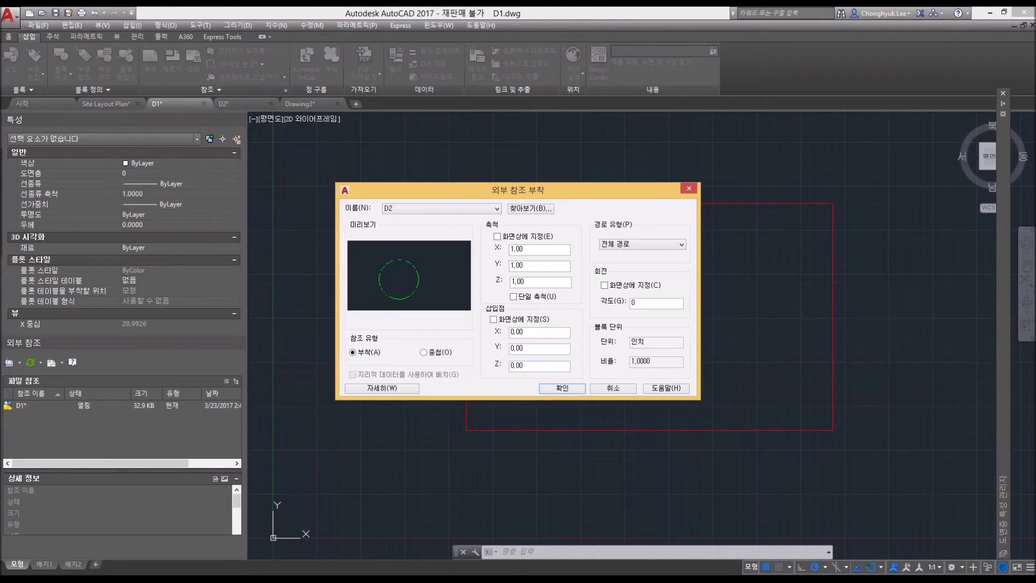
key("Return")
middle_click_drag(476, 386, 470, 364)
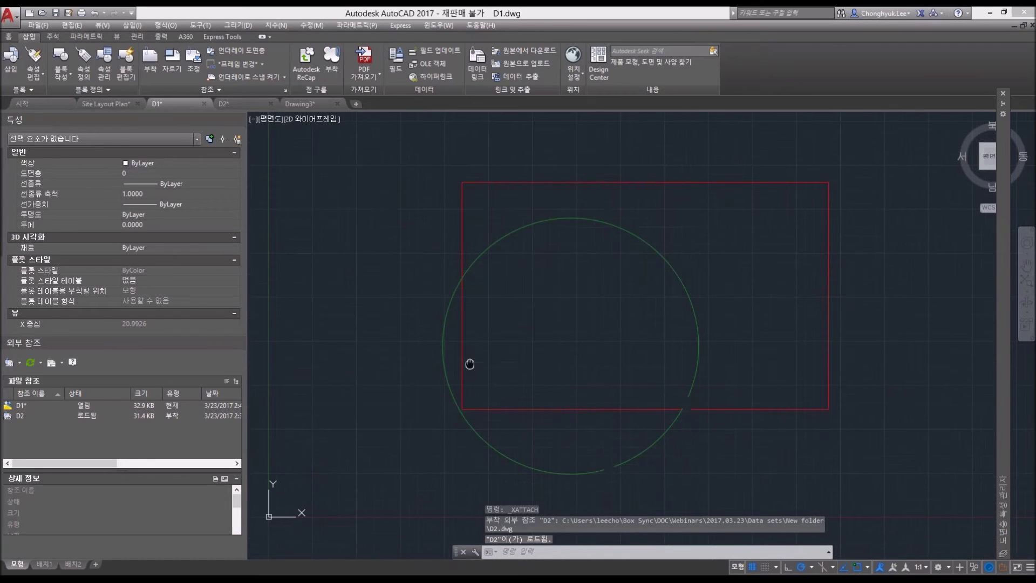
key("Escape")
Step: Check the value of the VISRETAIN system variable in drawing D1 without changing it
type("VIS")
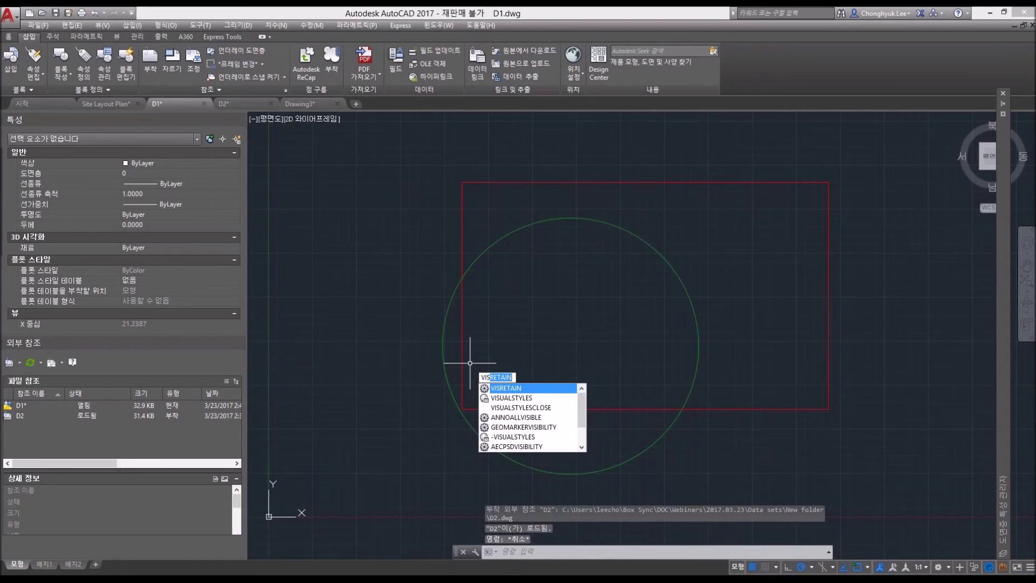
type("RE")
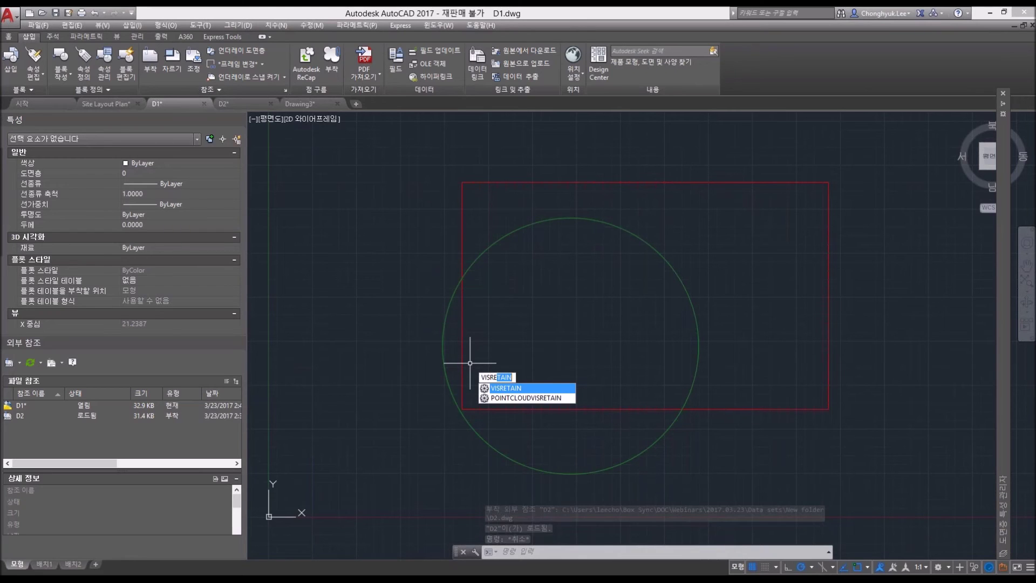
key("Return")
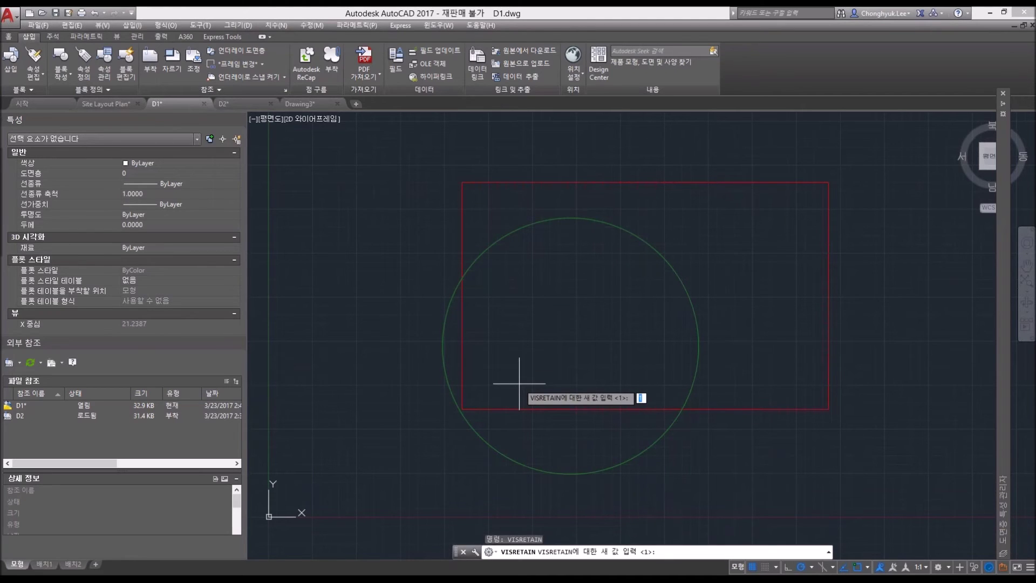
key("Escape")
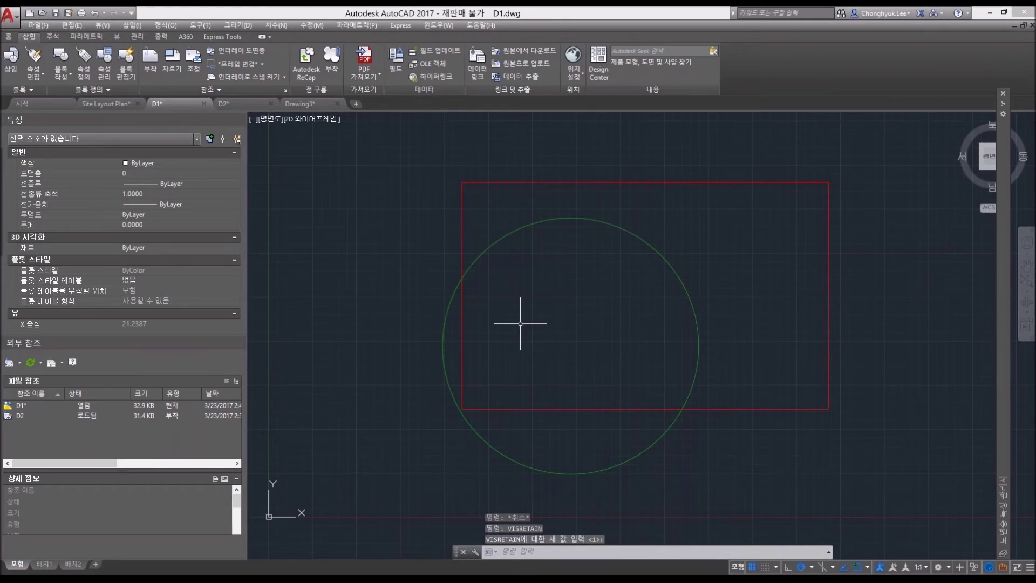
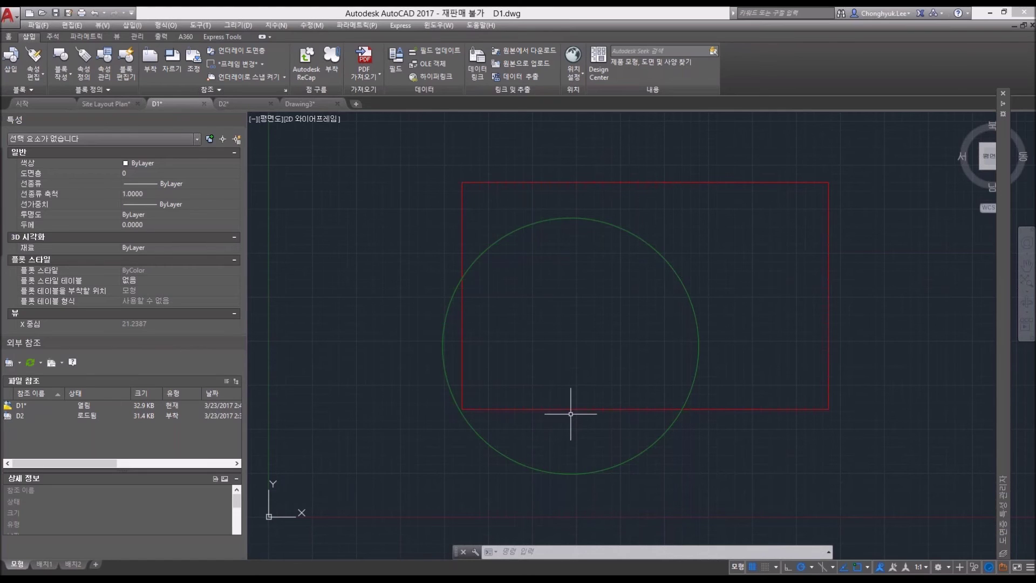
Step: Recheck the VISRETAIN setting in drawing D1 and keep its current value
middle_click_drag(571, 414, 575, 398)
left_click(496, 240)
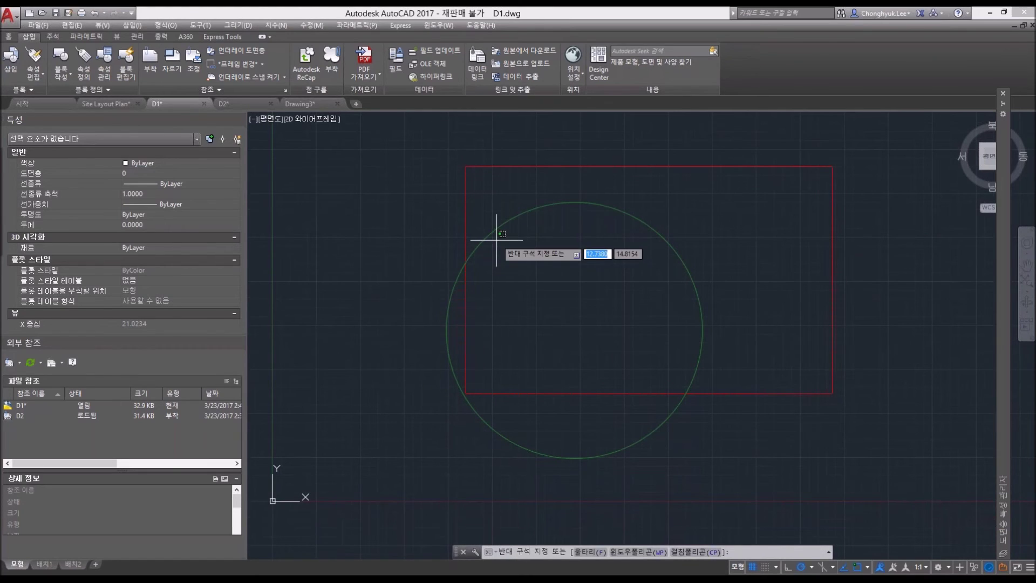
key("Escape")
type("VIS")
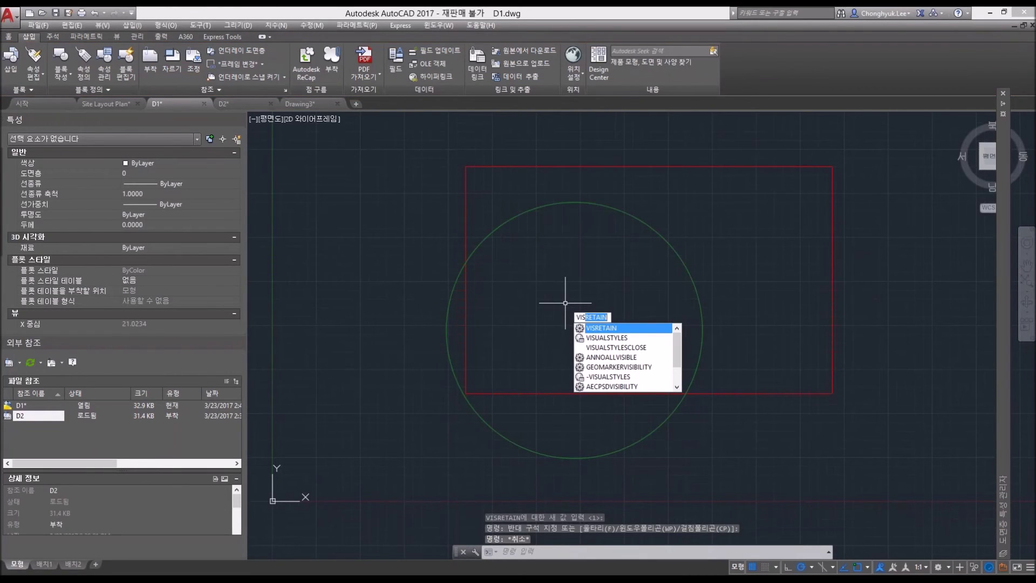
key("Return")
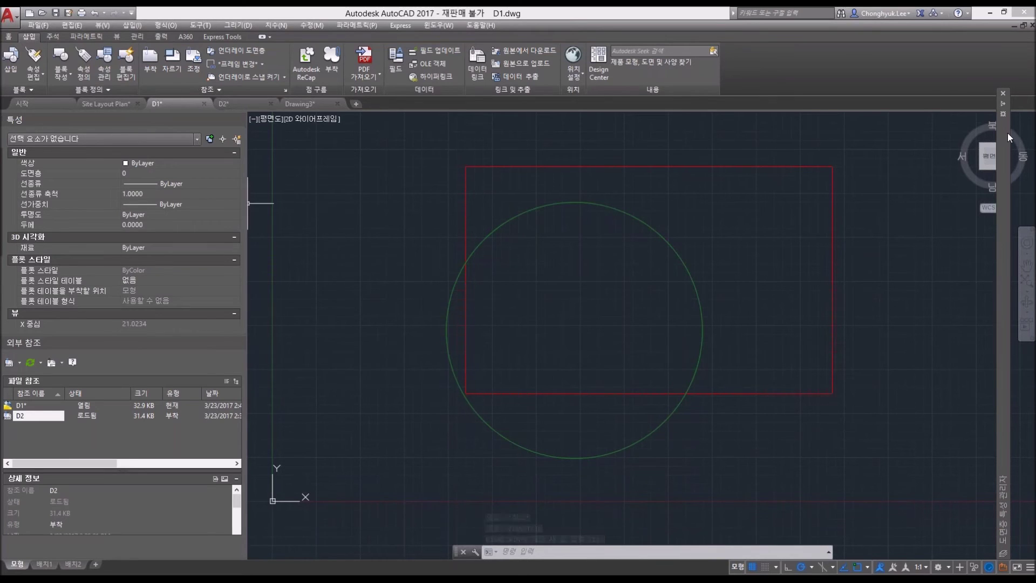
Step: Set the color of the referenced layer D2|D2 to yellow in drawing D1
mouse_move(1003, 143)
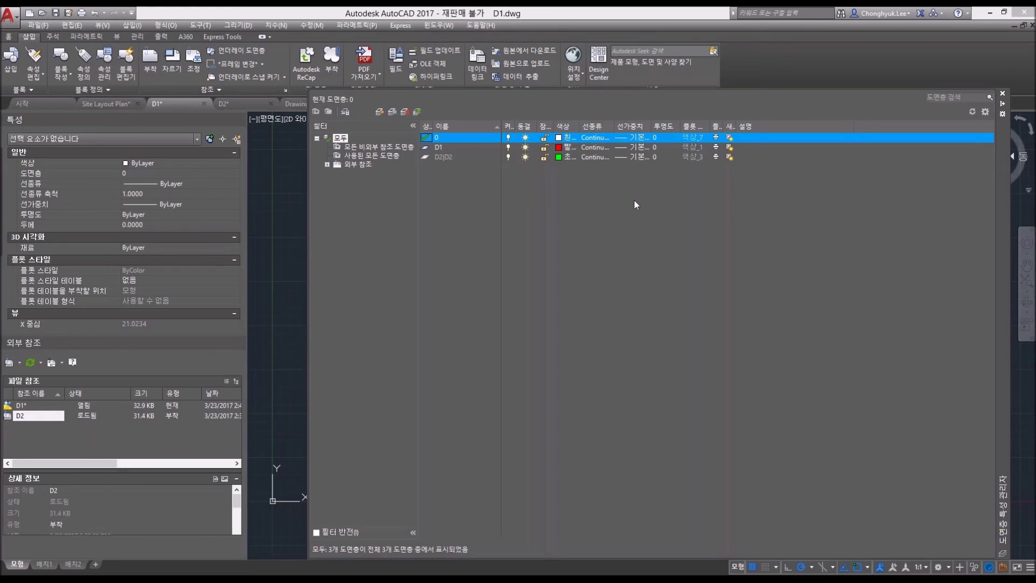
left_click(568, 158)
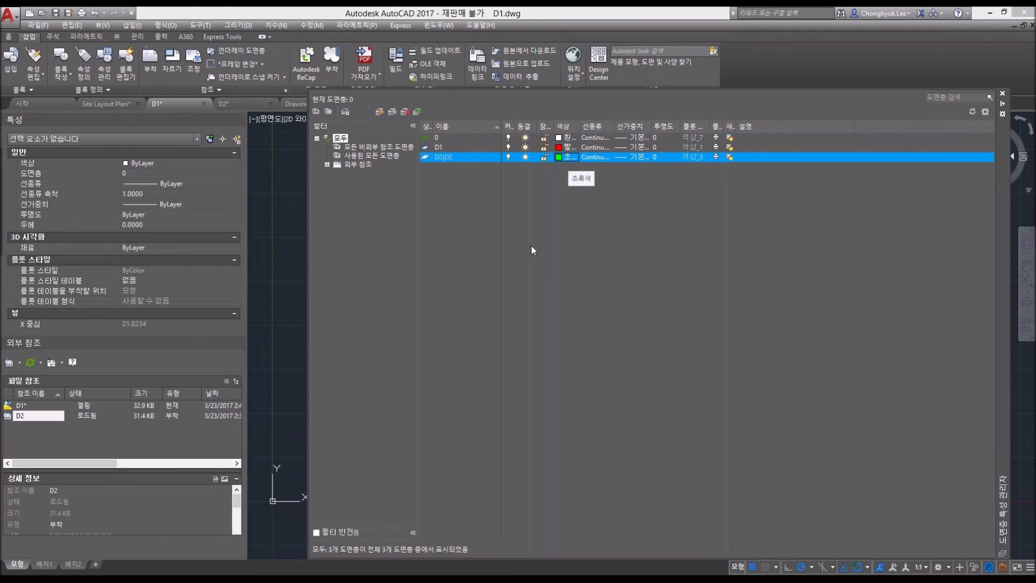
left_click(431, 319)
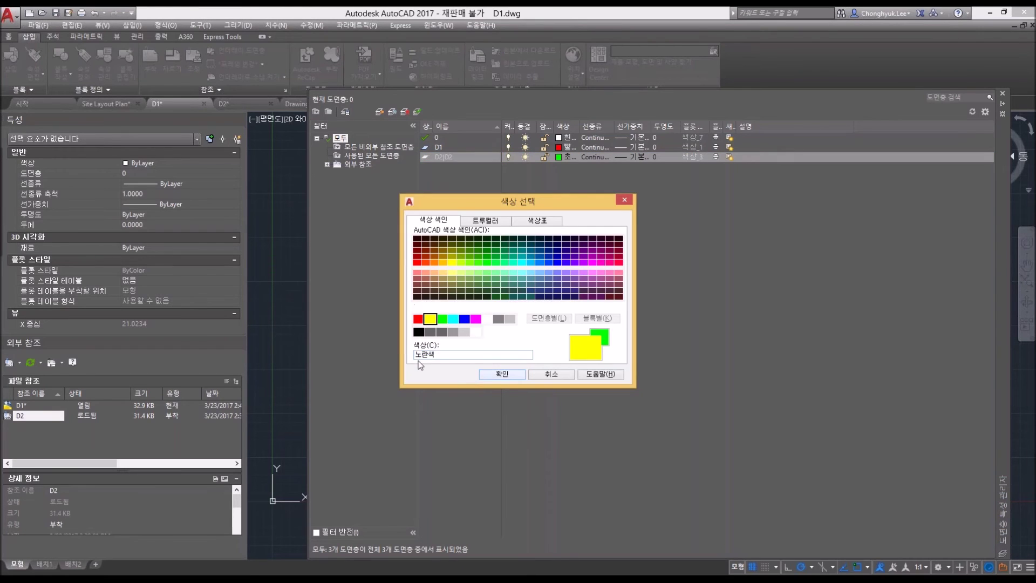
key("Return")
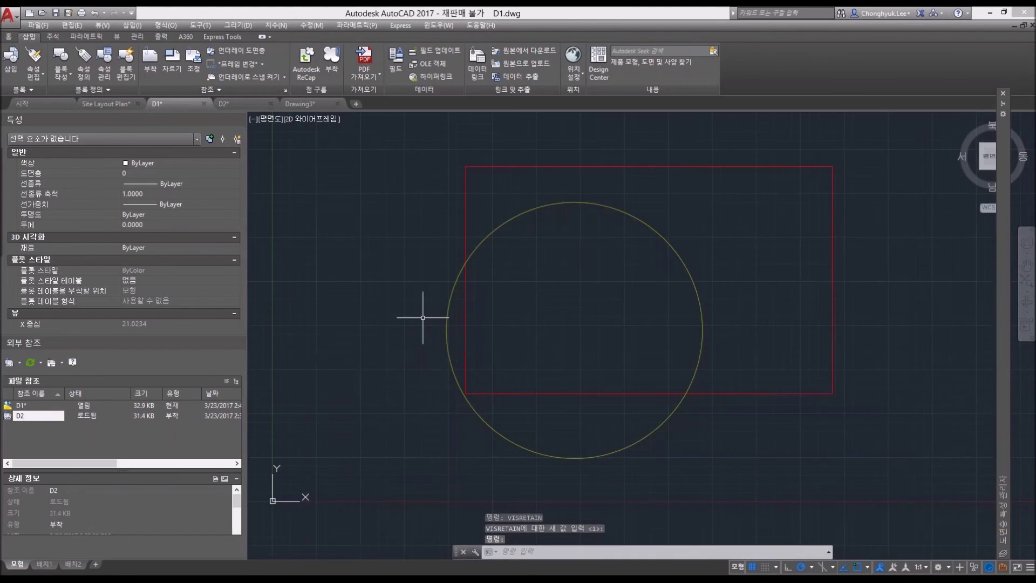
middle_click_drag(503, 276, 507, 298)
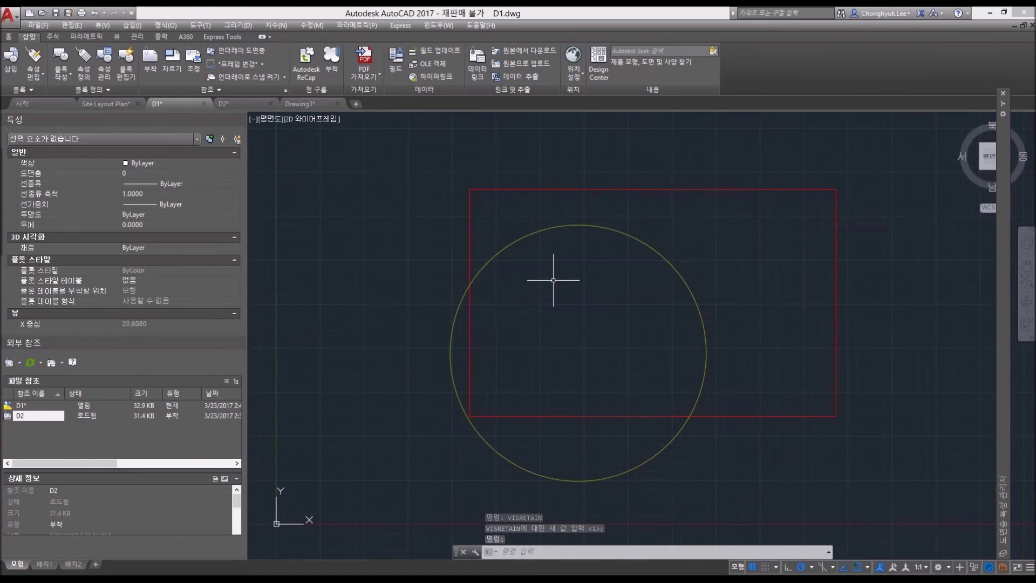
key("Escape")
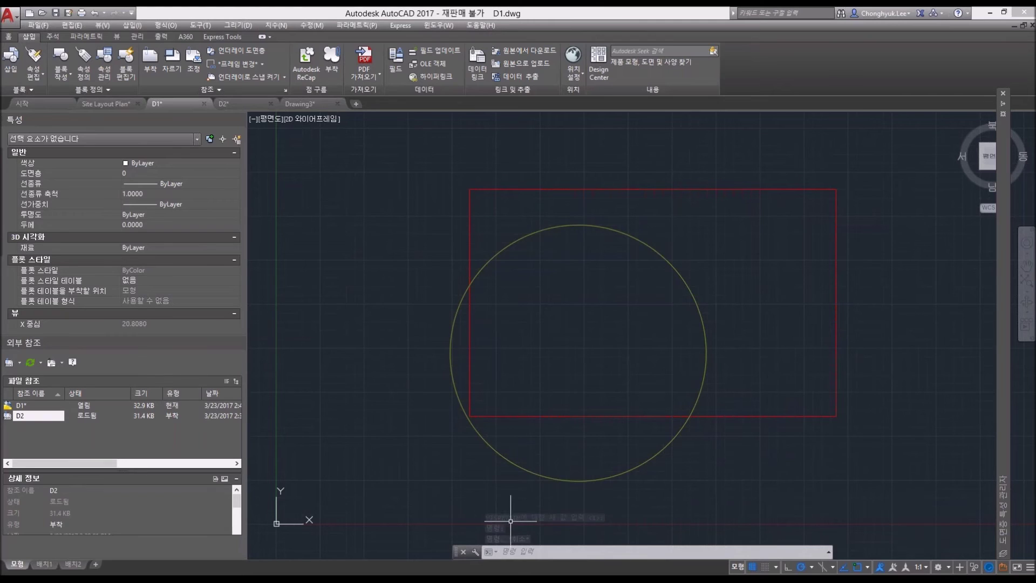
Step: Save a copy of drawing D1 as D1-V1 in the New folder directory
left_click(68, 12)
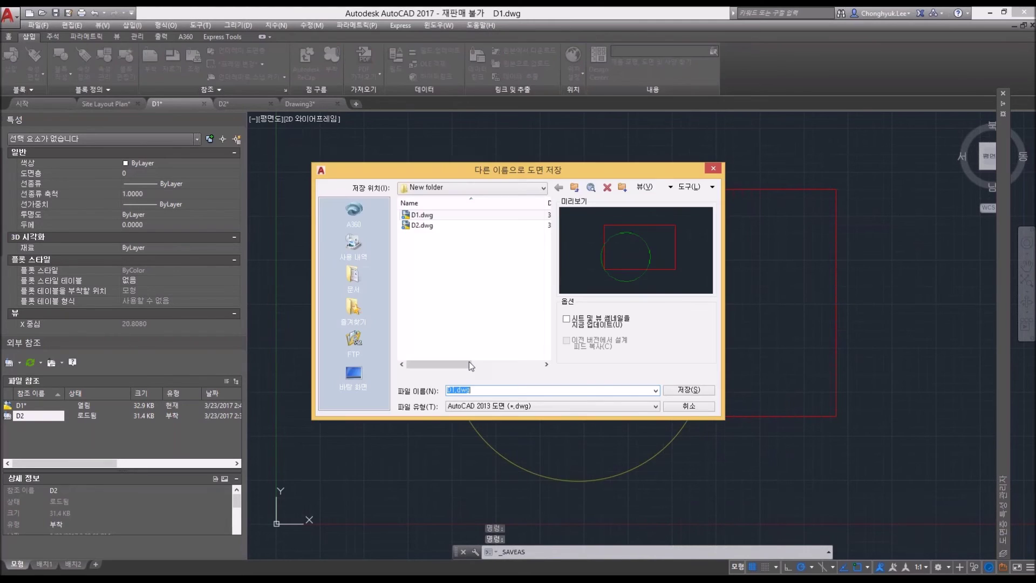
key("BackSpace")
key("BackSpace")
key("BackSpace")
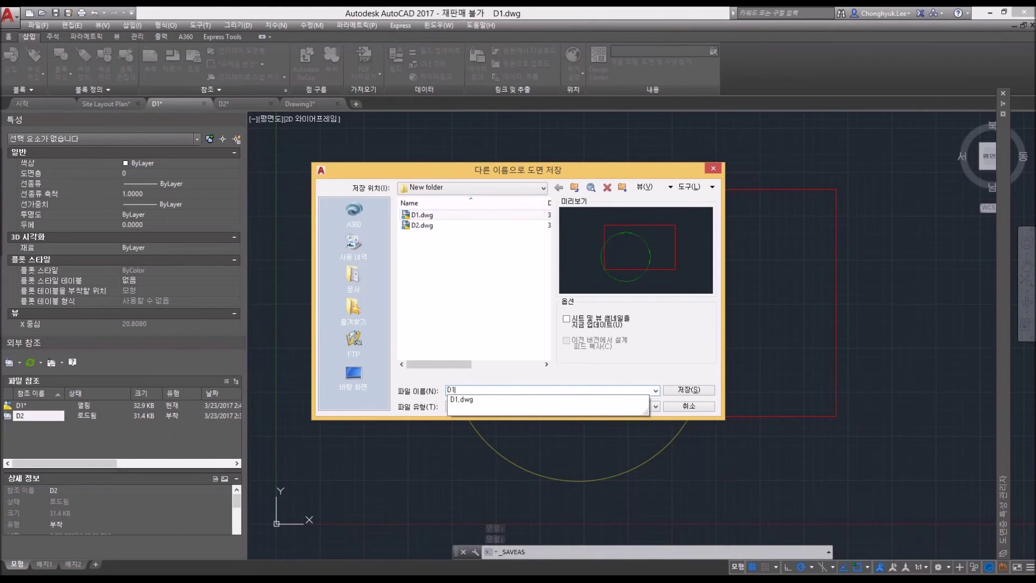
key("BackSpace")
type("-")
type("VI")
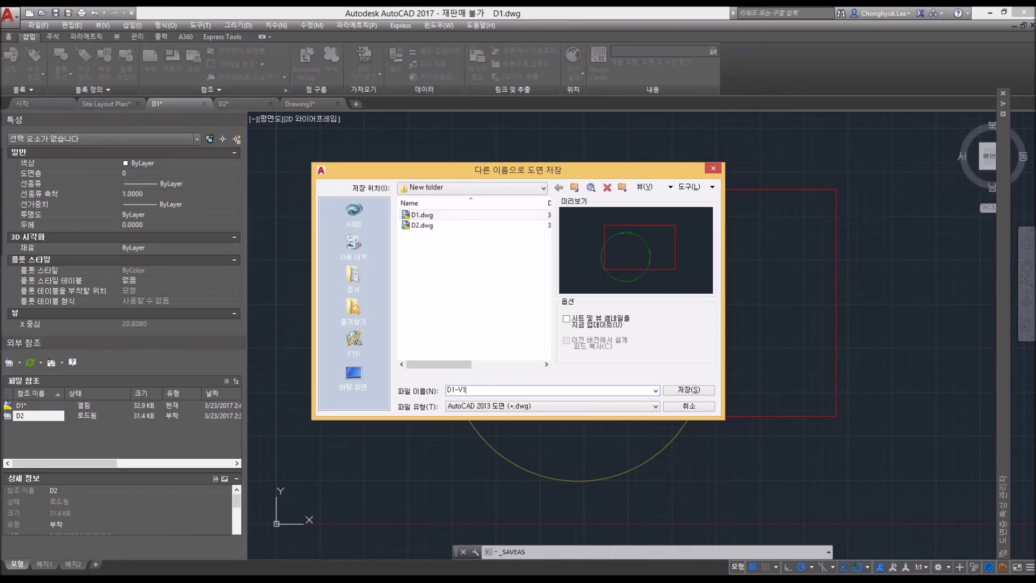
key("Return")
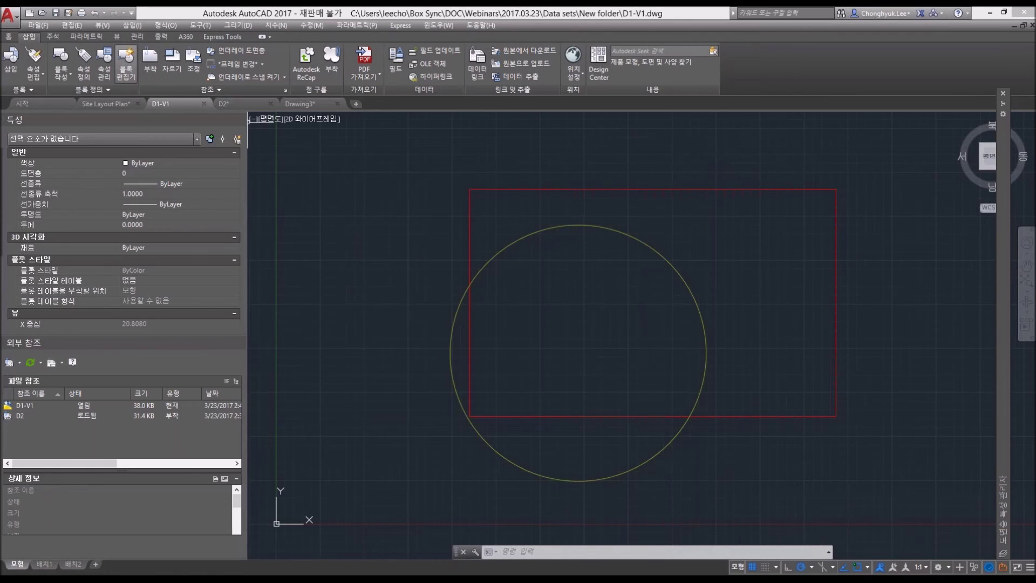
Step: Set the VISRETAIN system variable to 0 in drawing D1-V1
type("Vis")
key("Down")
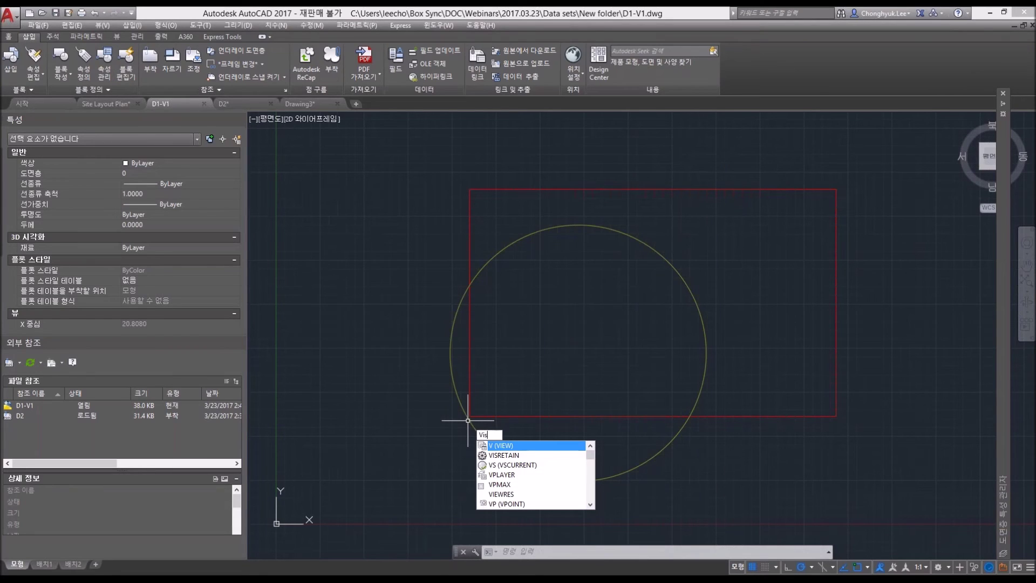
key("Return")
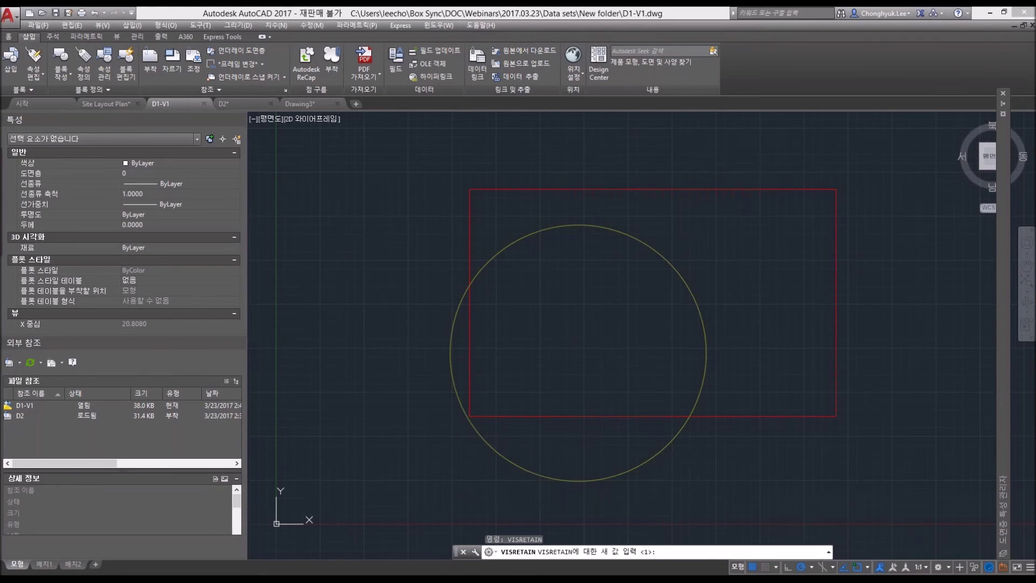
type("0")
key("Return")
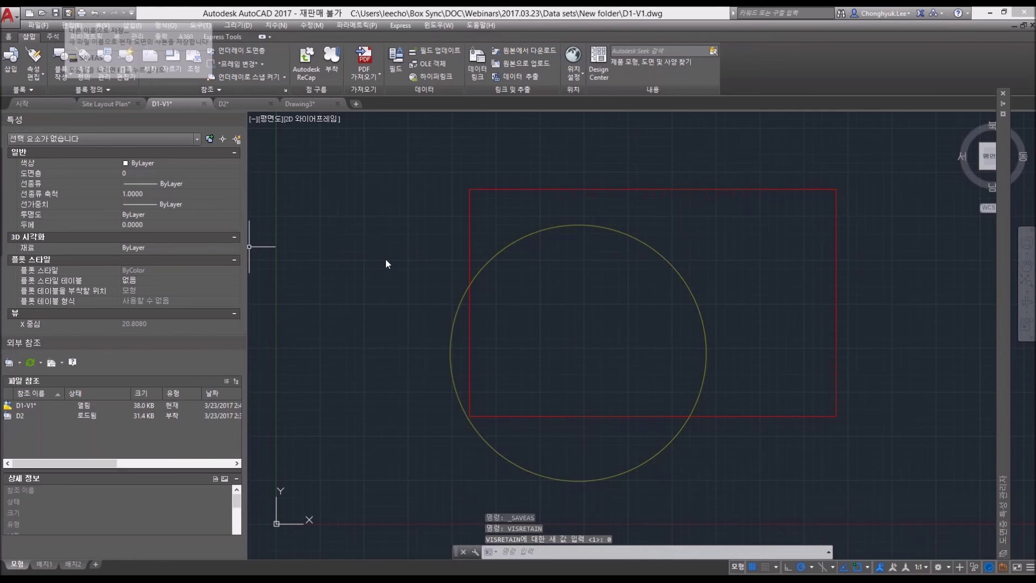
Step: Save a copy of the drawing as D1-V0 in the same folder
left_click_drag(463, 390, 531, 400)
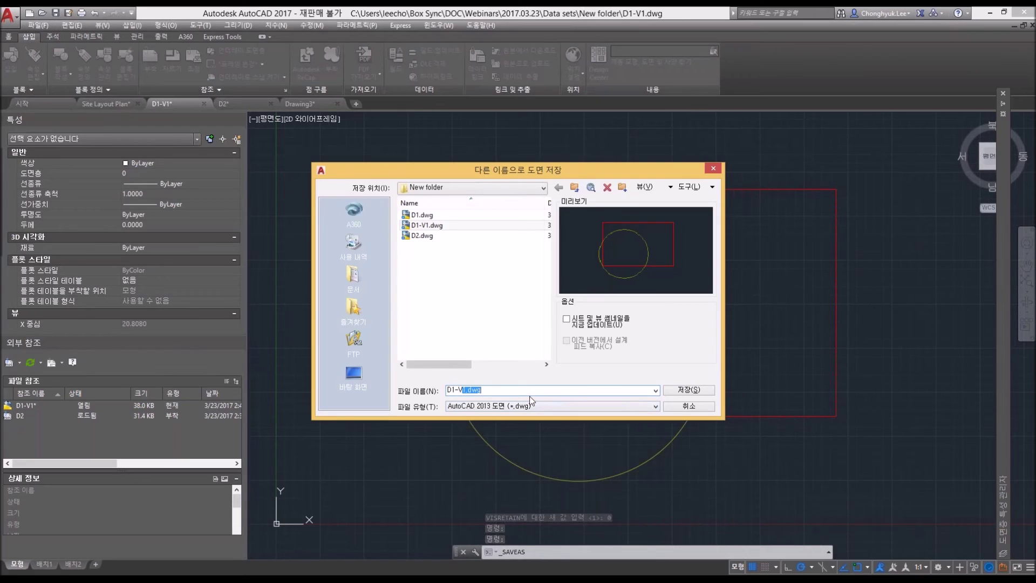
type("o")
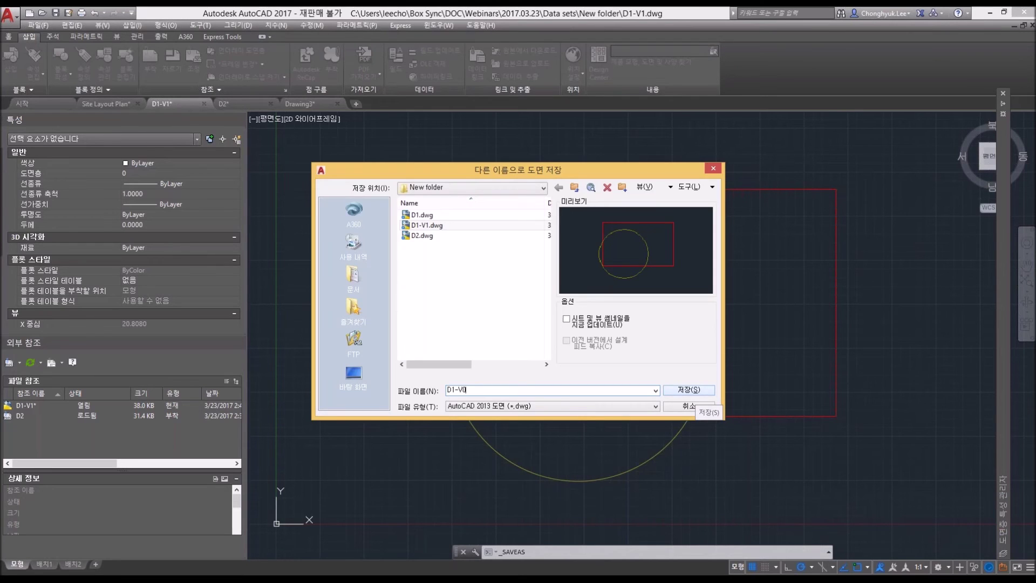
left_click(694, 390)
key("Escape")
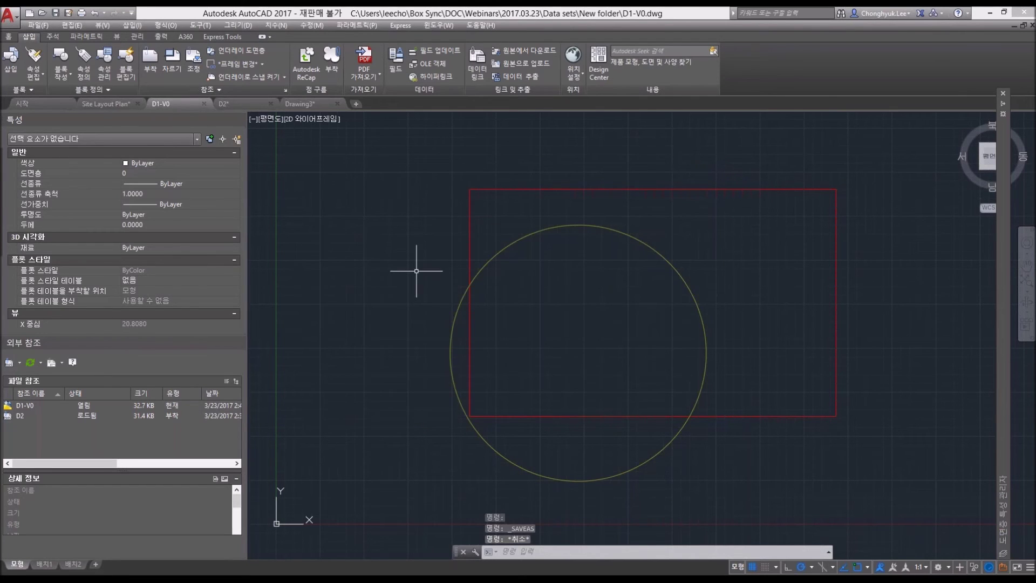
Step: Close drawing D1-V0 and open D1-V1.dwg
left_click(204, 104)
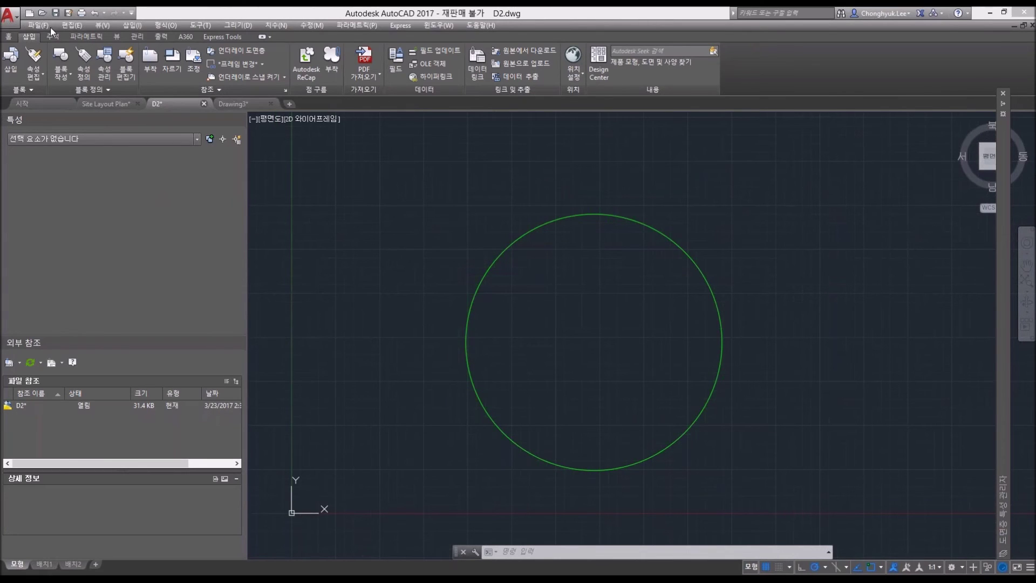
key("ctrl+o")
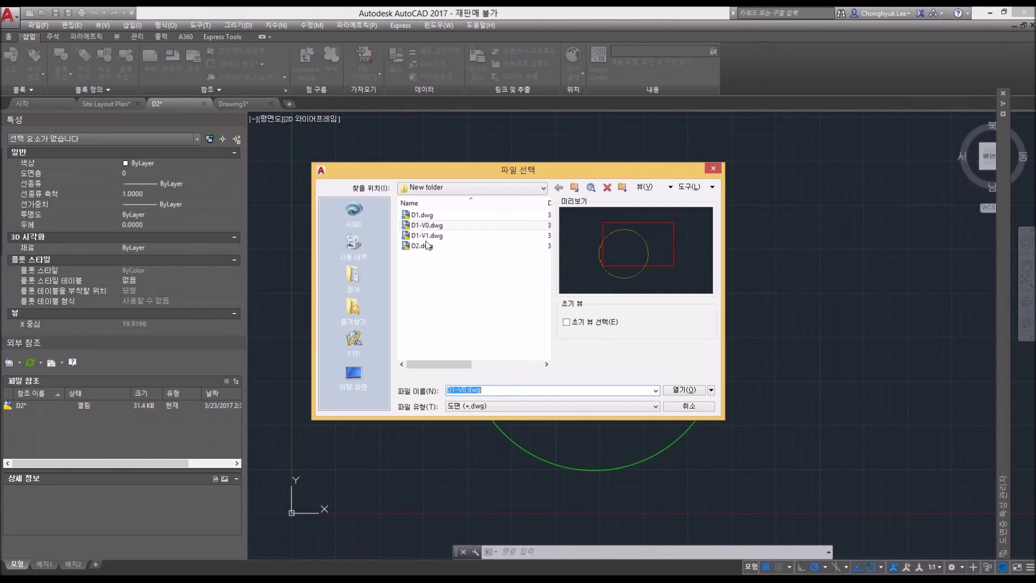
mouse_move(462, 181)
left_mouse_down()
mouse_move(499, 175)
mouse_move(680, 78)
left_mouse_up()
left_click(668, 132)
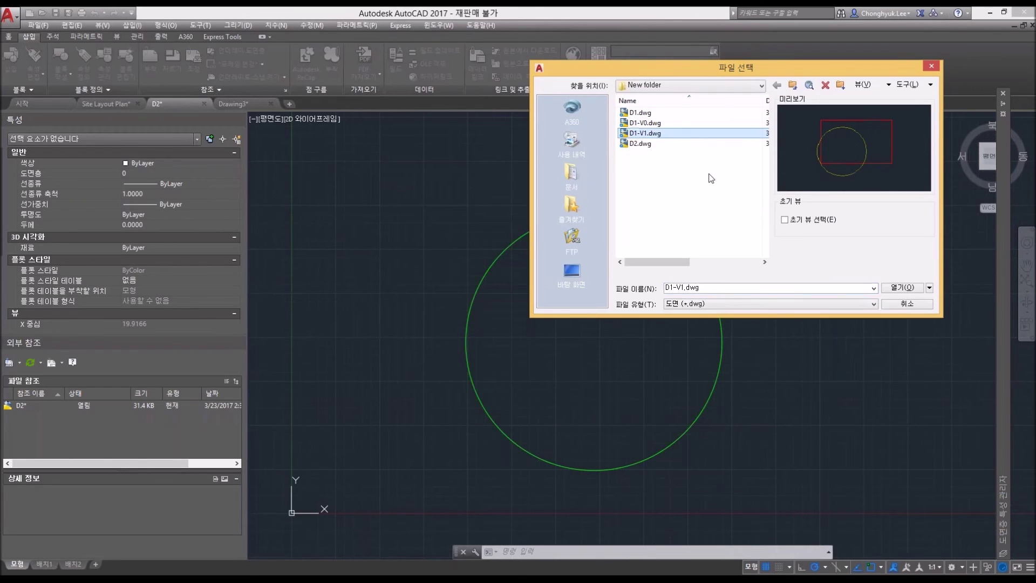
left_click(907, 288)
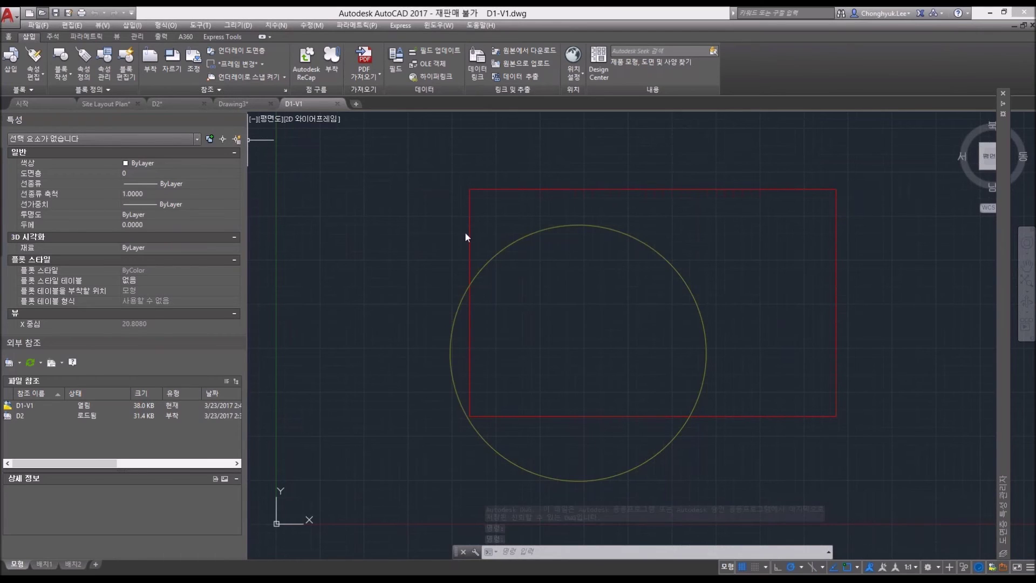
Step: Open D1-V0.dwg and inspect the referenced D2 circle
key("ctrl+o")
double_click(643, 122)
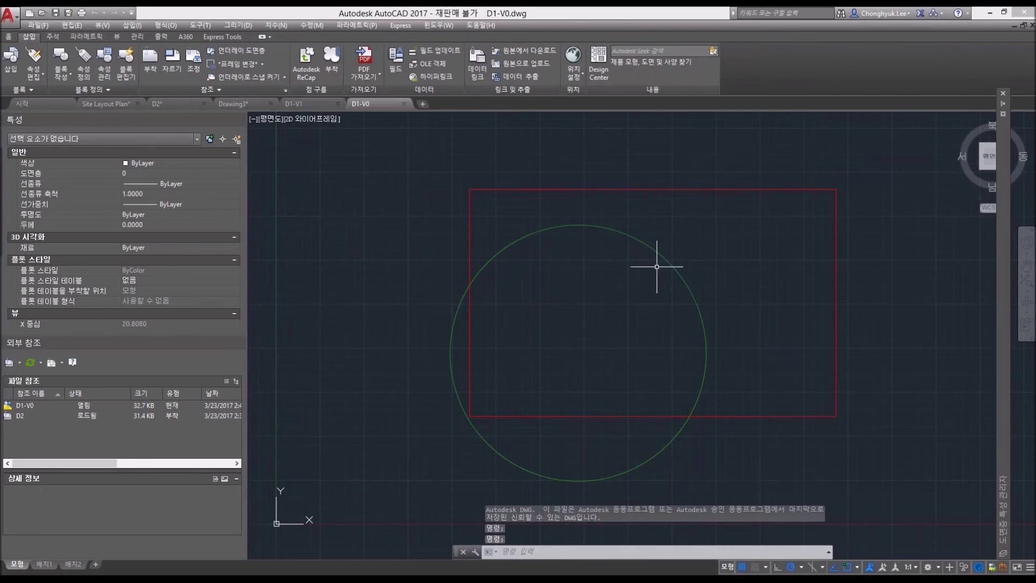
left_click(611, 229)
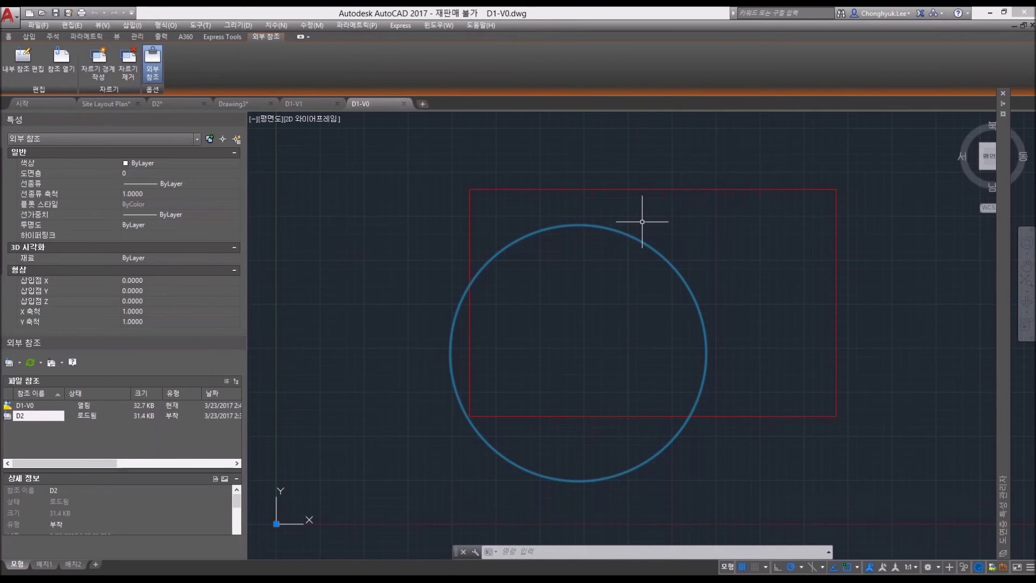
key("Escape")
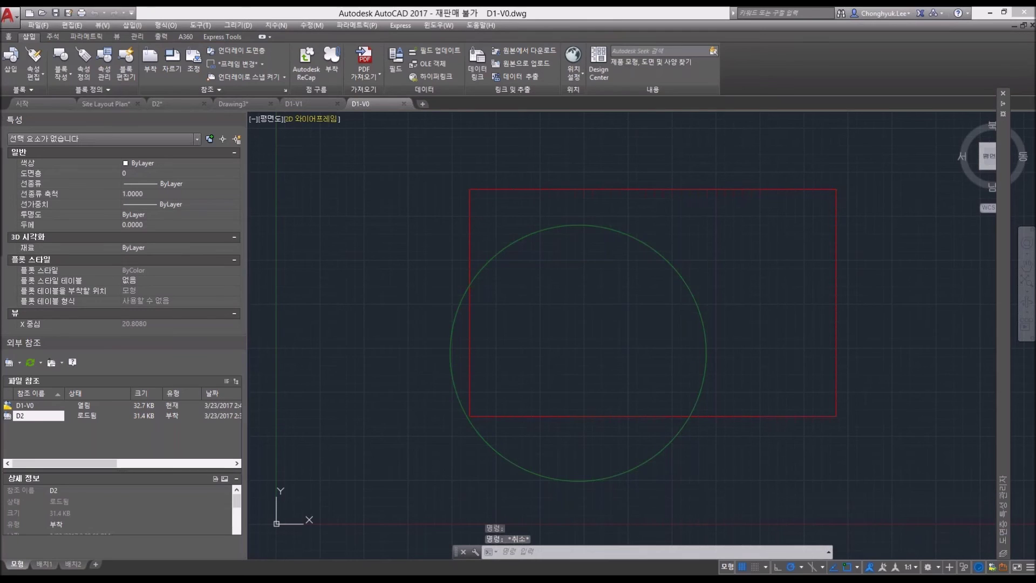
Step: Compare the color of the referenced D2 circle in drawings D1-V1 and D1-V0
left_click(340, 106)
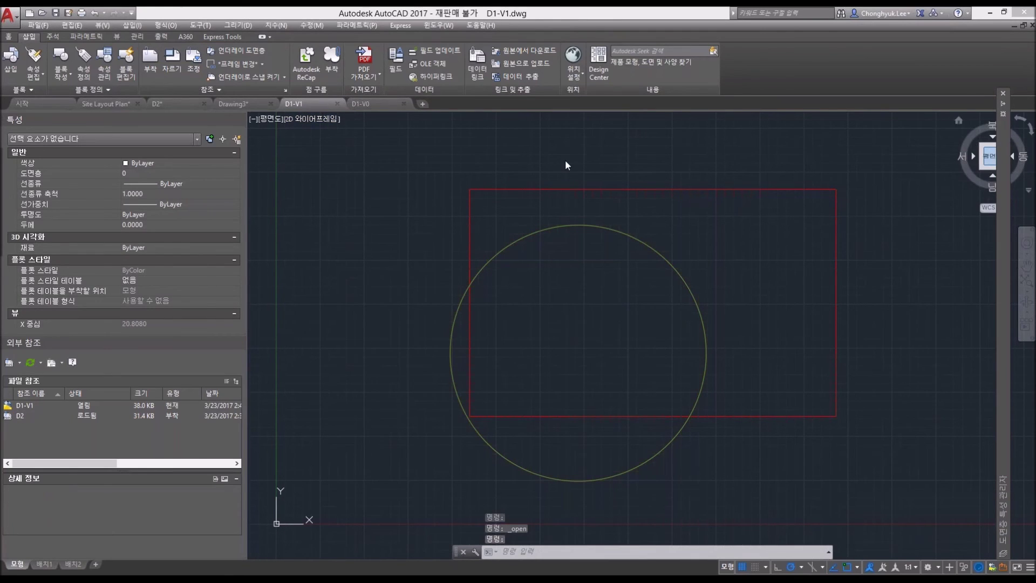
type("la")
key("Return")
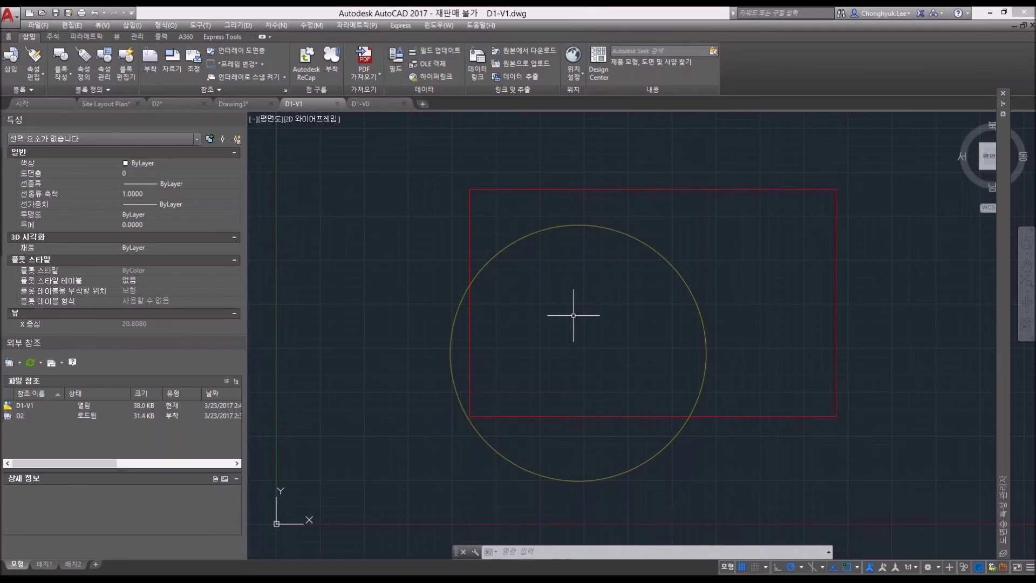
middle_click_drag(598, 294, 596, 302)
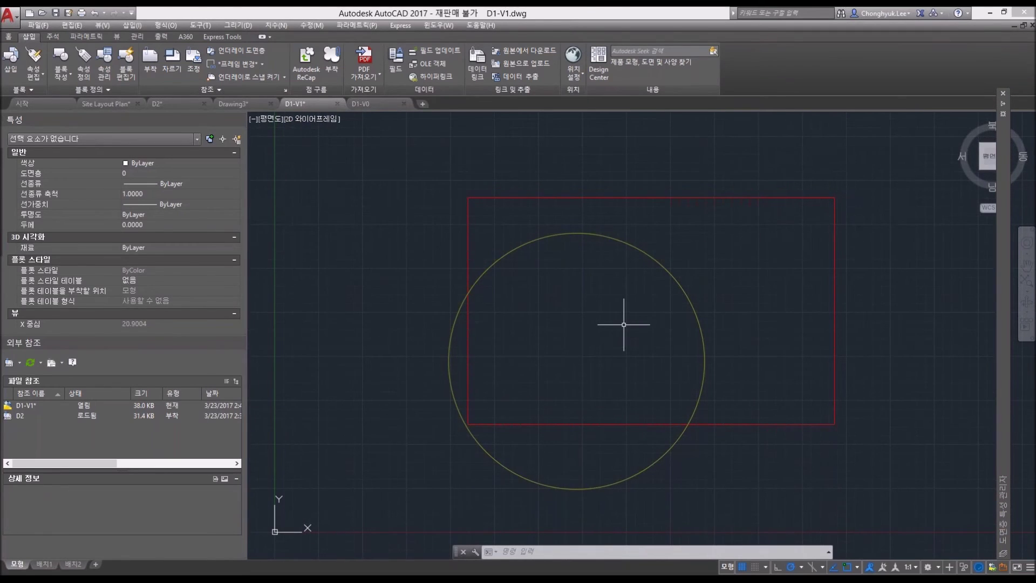
key("ctrl+Tab")
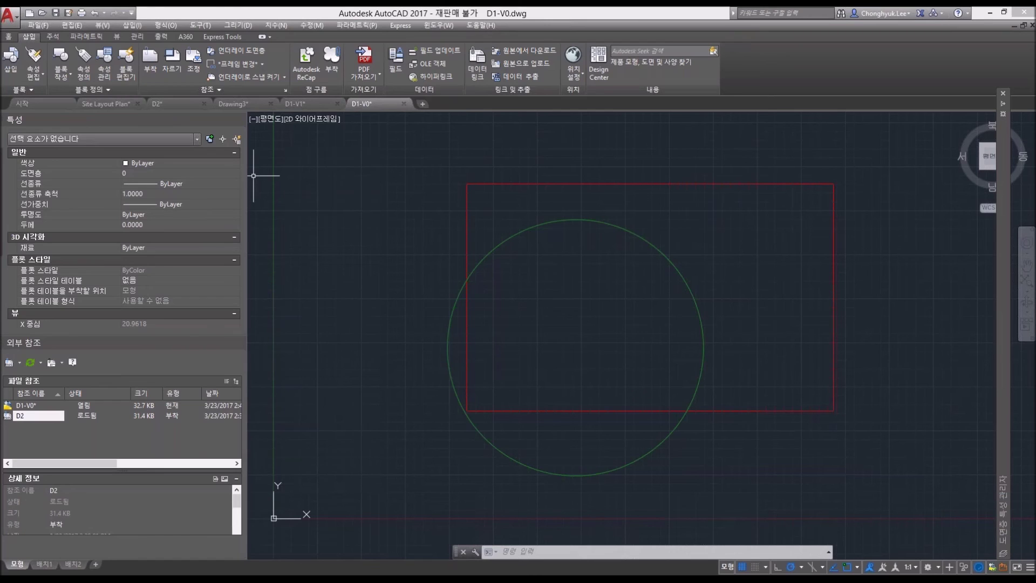
Step: Switch to the Site Layout Plan drawing and activate the Plan 1 of 4 viewport around the road intersection
key("ctrl+Tab")
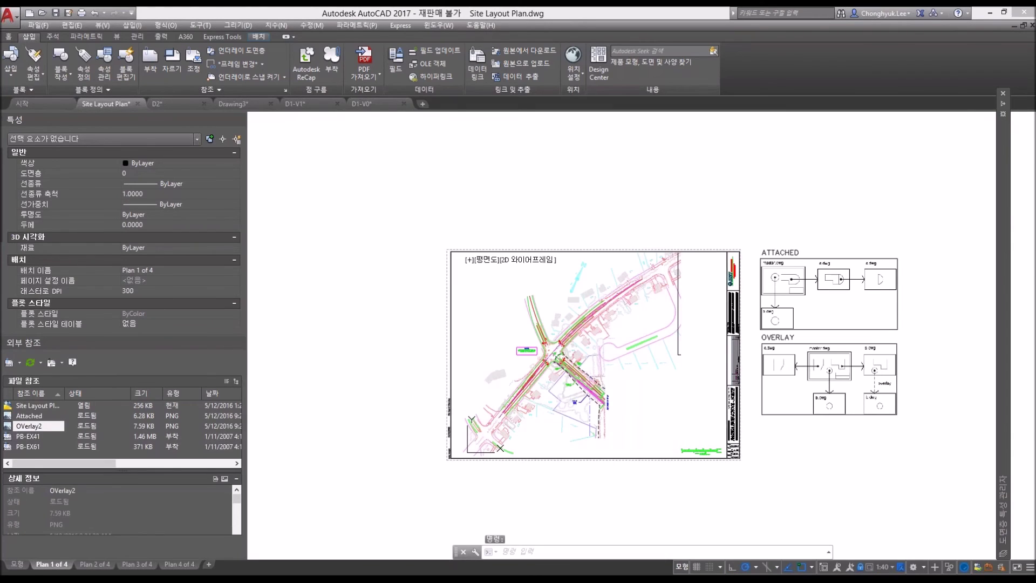
double_click(536, 357)
scroll(536, 357, "up", 4)
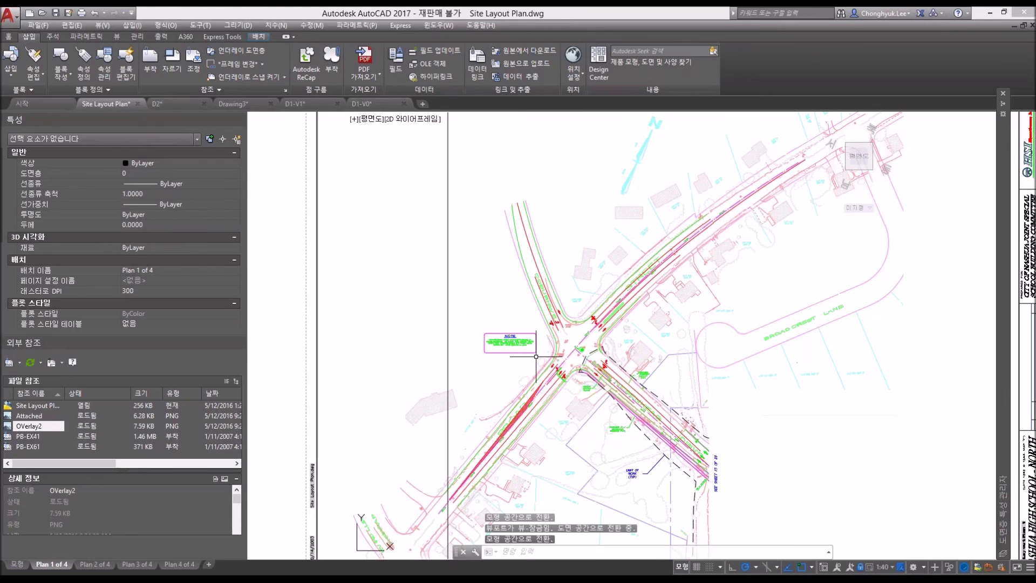
middle_click_drag(536, 356, 590, 348)
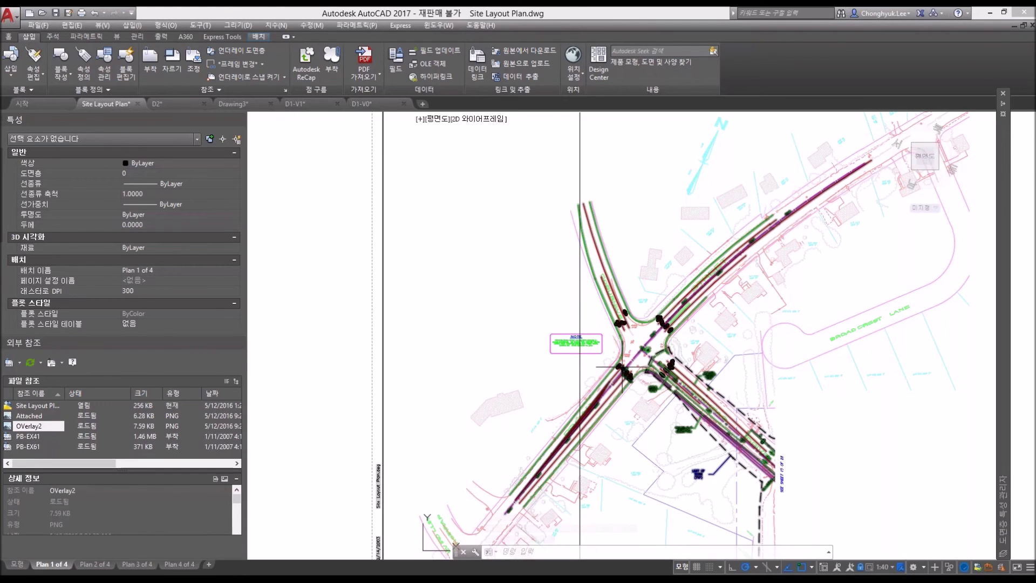
middle_click_drag(624, 367, 627, 367)
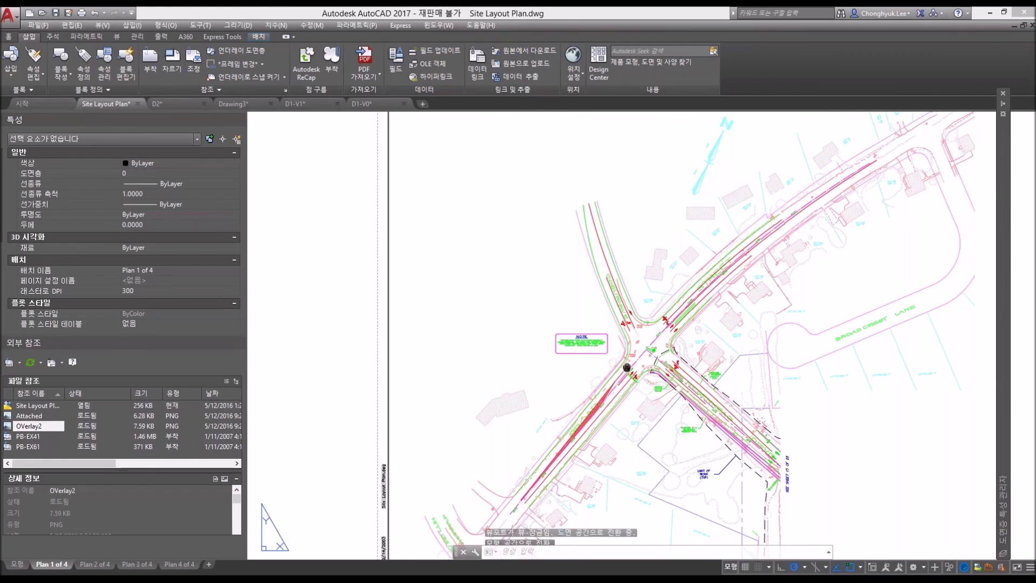
left_click(604, 270)
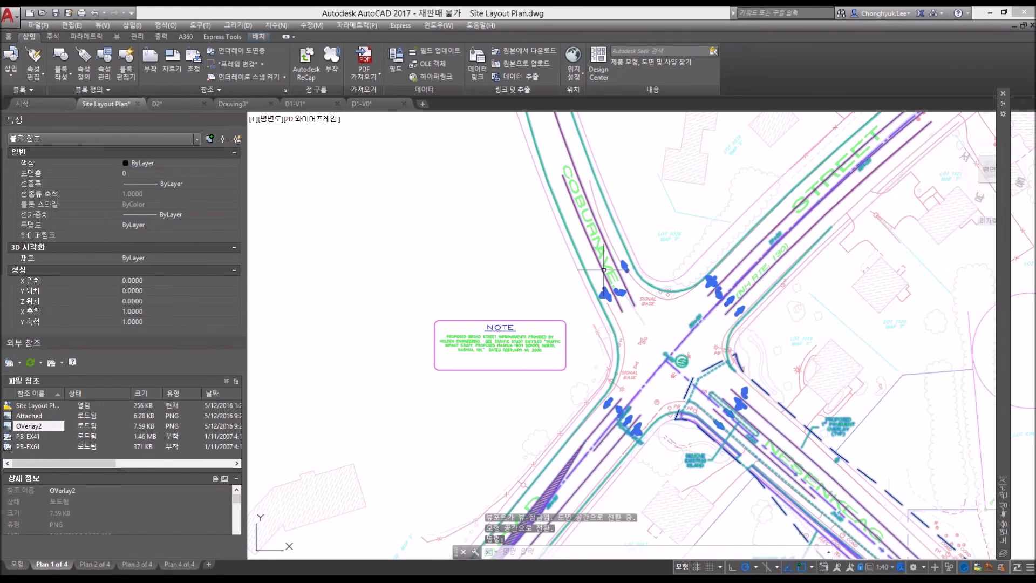
double_click(604, 270)
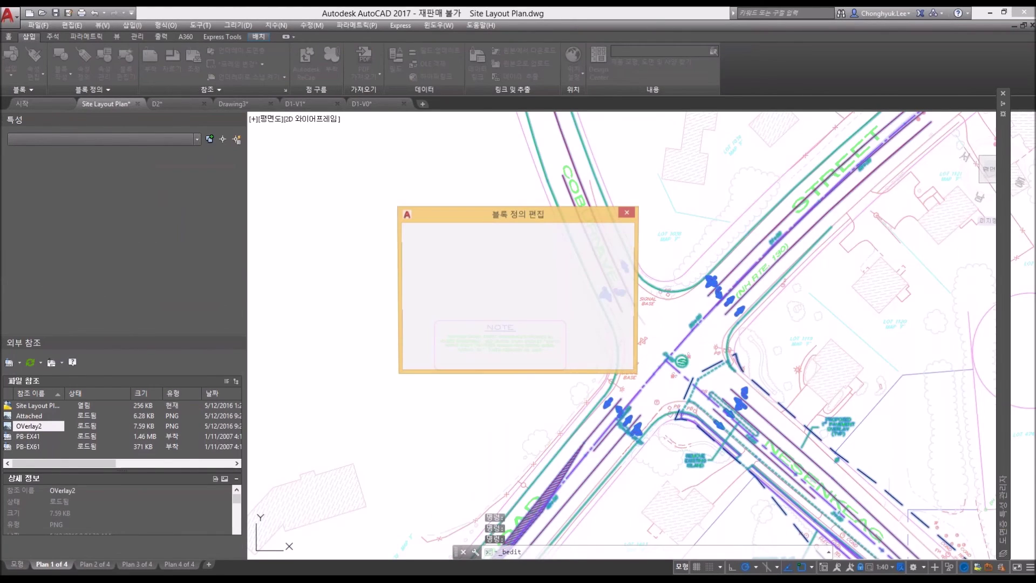
left_click(560, 360)
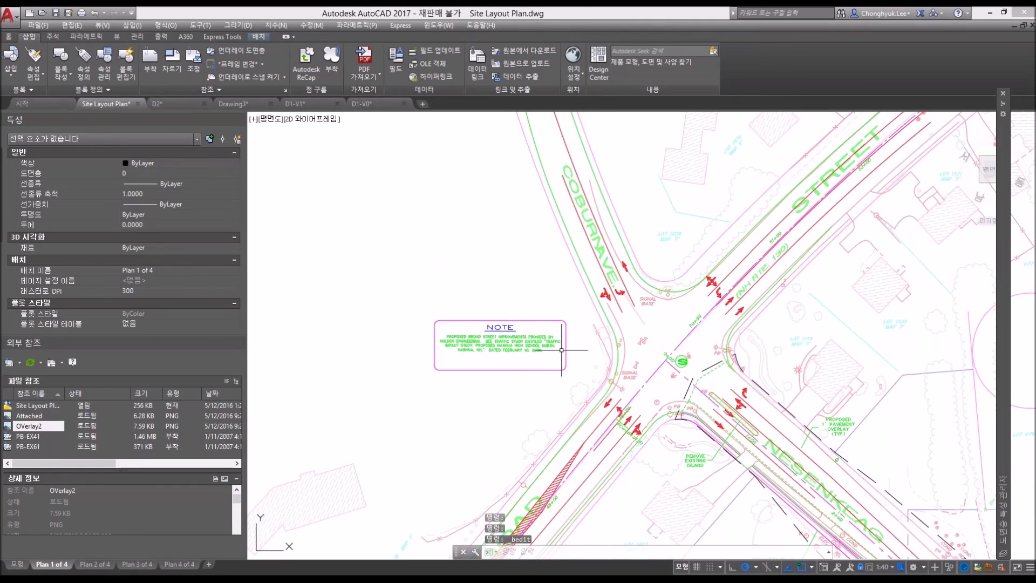
Step: Open the PB-EX41 external reference for in-place editing with all nested objects selected automatically
middle_click_drag(561, 351, 608, 396)
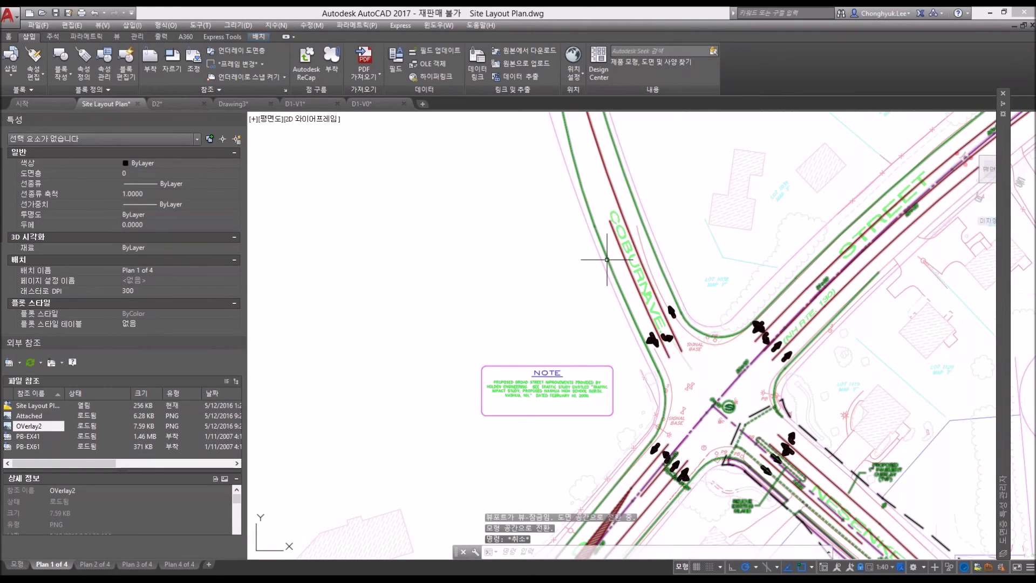
left_click(602, 264)
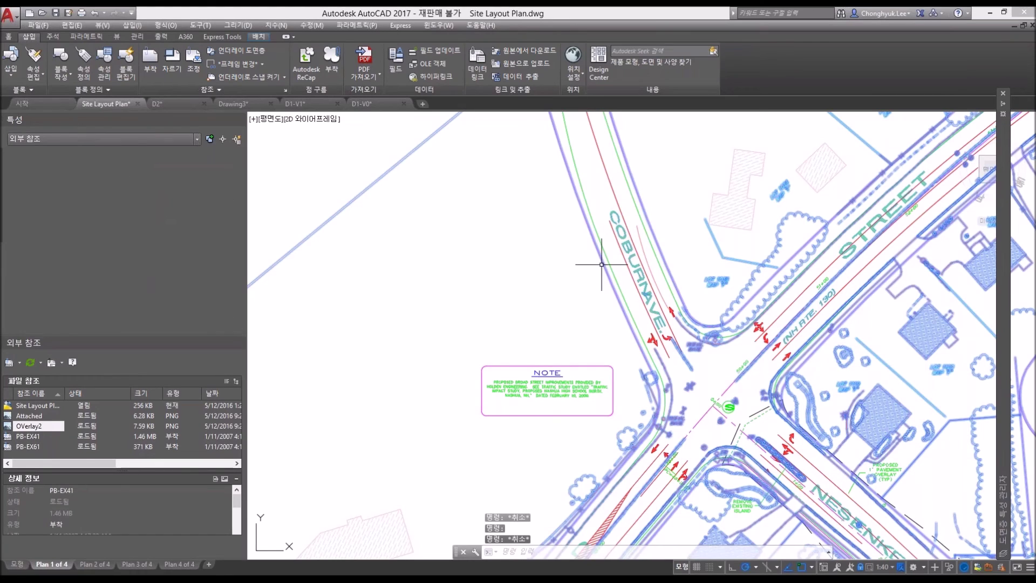
double_click(598, 274)
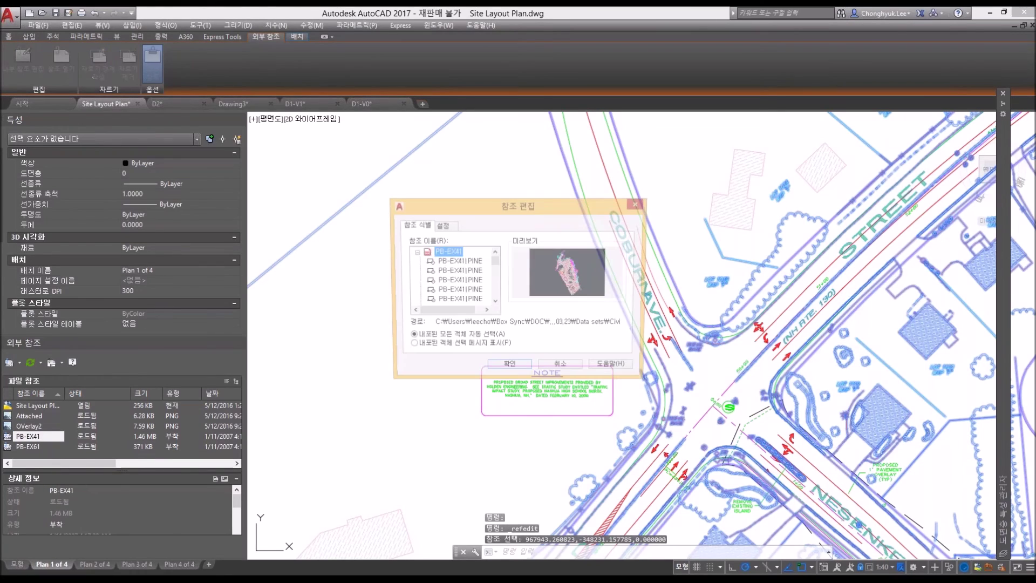
left_click(510, 369)
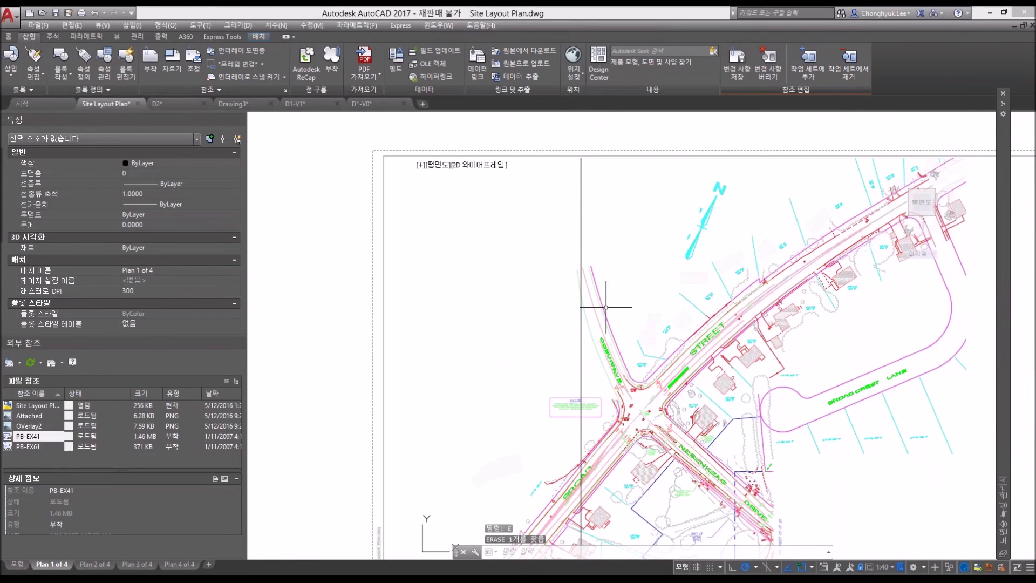
Step: Erase the edge line beside Coburn Ave in the PB-EX41 reference and save the reference edits
left_click(608, 306)
key("Delete")
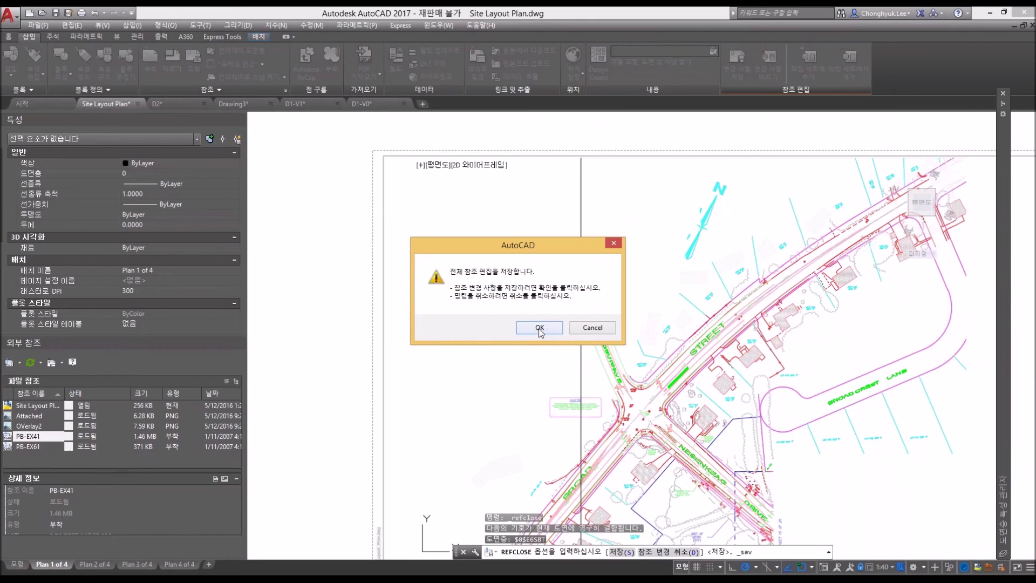
left_click(540, 328)
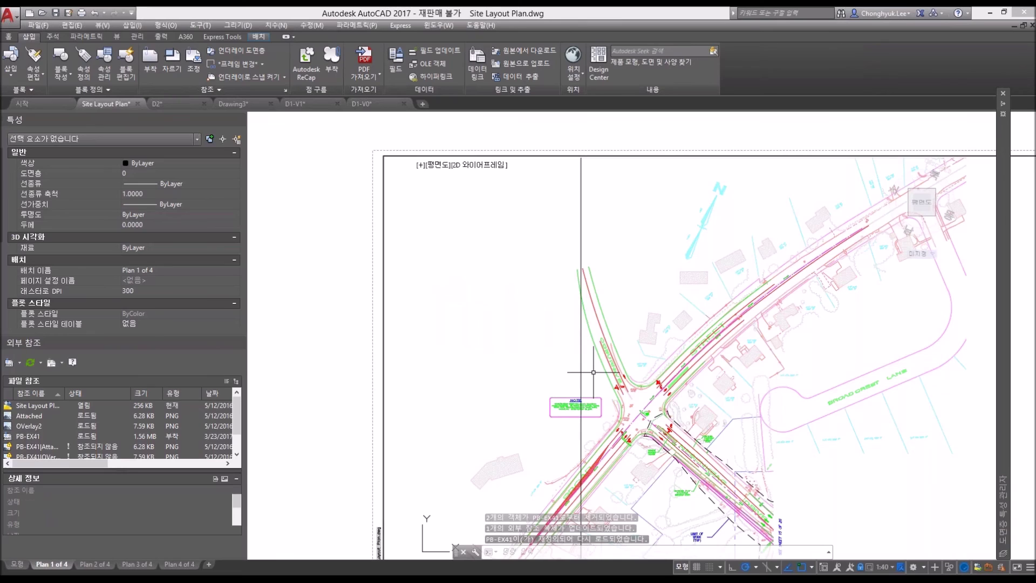
Step: Inspect the road linework block and the PB-EX41 reference around the intersection after the reference edit
scroll(594, 373, "up", 2)
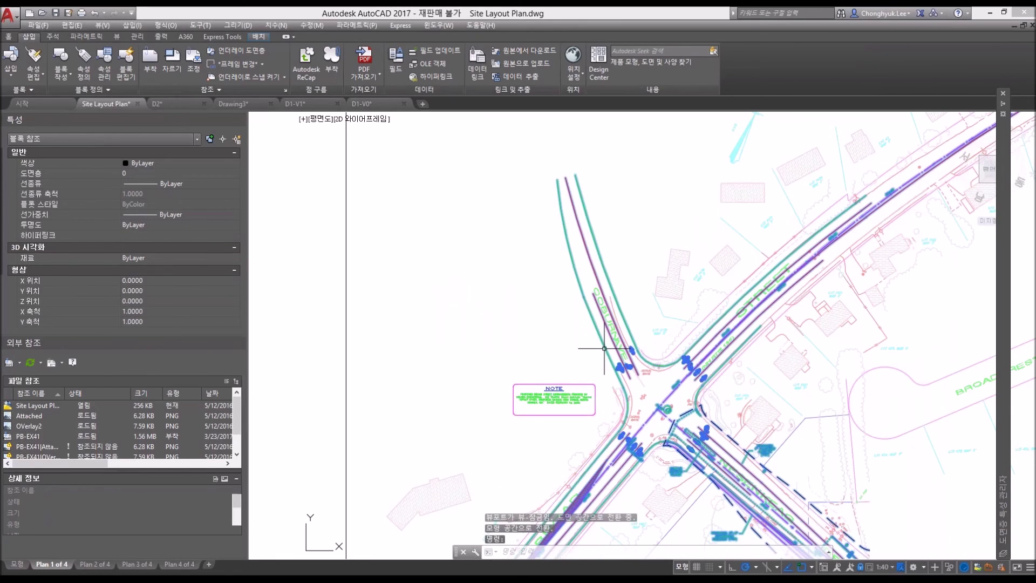
key("Escape")
middle_click_drag(659, 515, 646, 420)
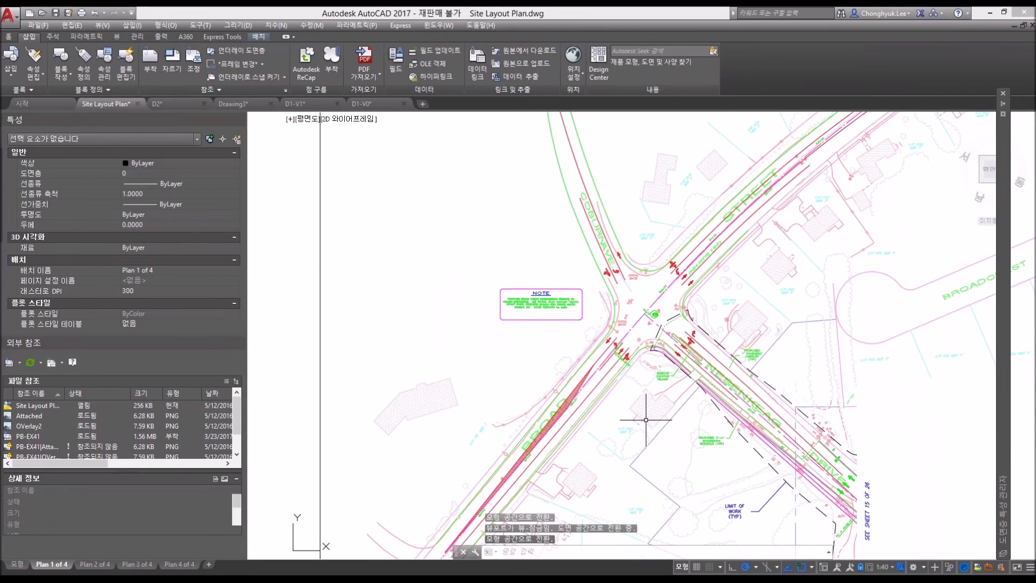
left_click(646, 419)
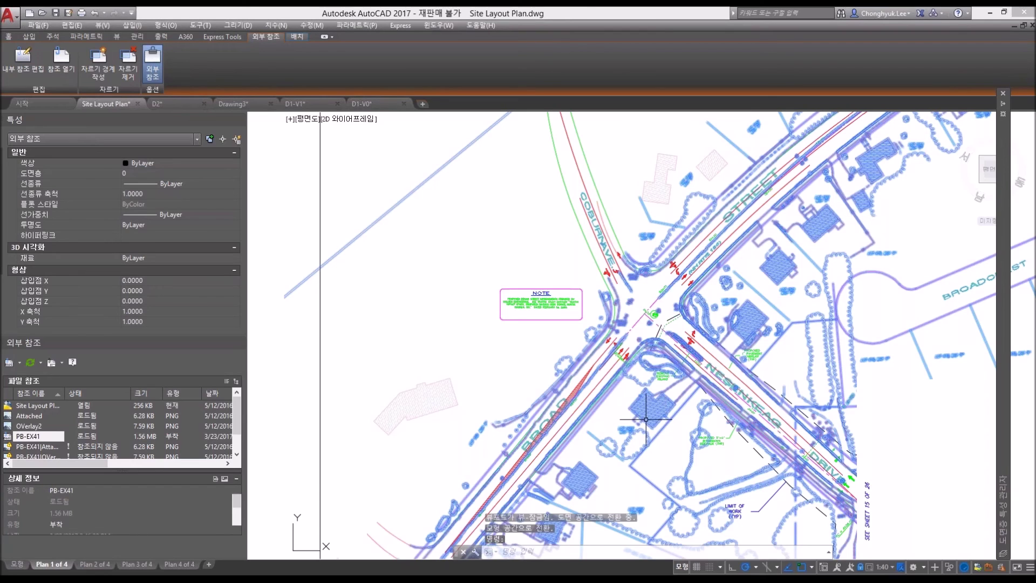
key("Escape")
Step: Use NCOPY to copy a short nested reference line near the intersection into the empty area above the NOTE box
middle_click_drag(488, 339, 493, 391)
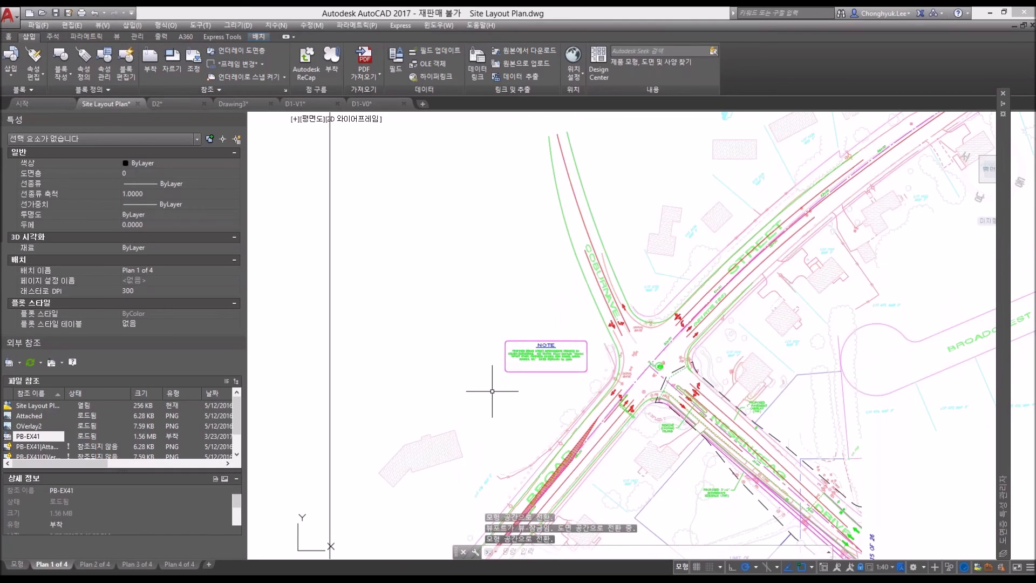
key("Return")
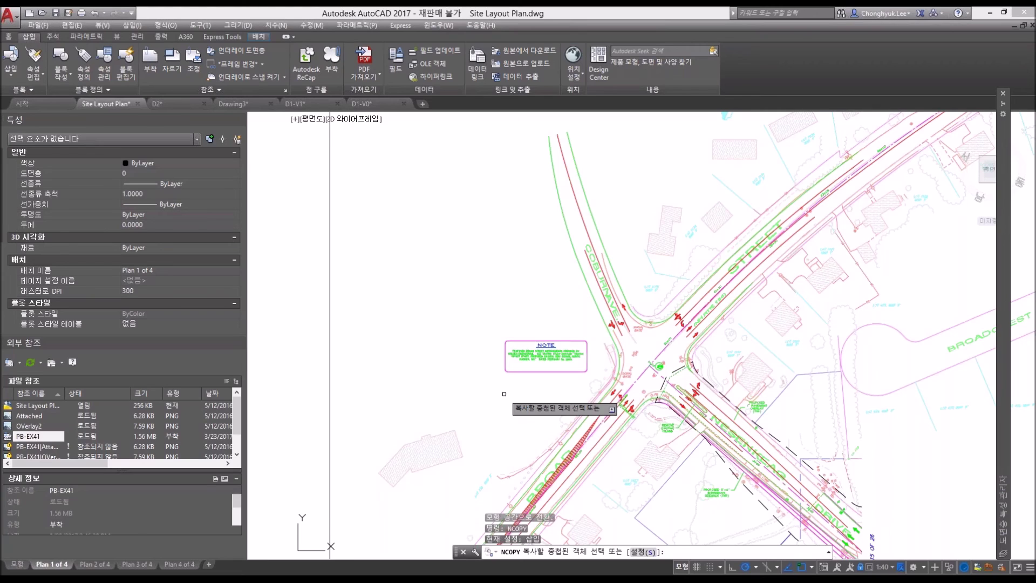
scroll(654, 328, "up", 2)
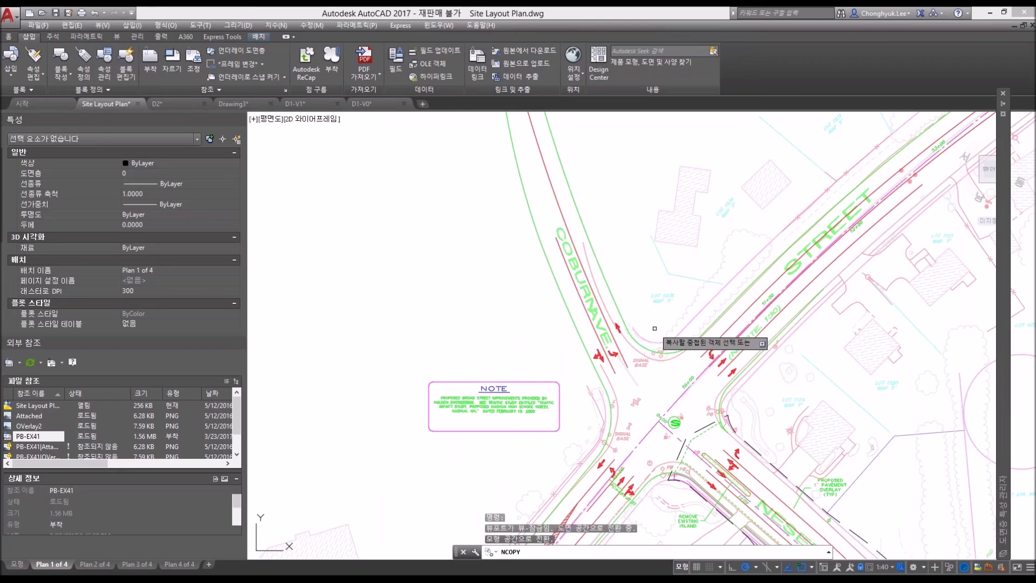
left_click(655, 328)
key("Return")
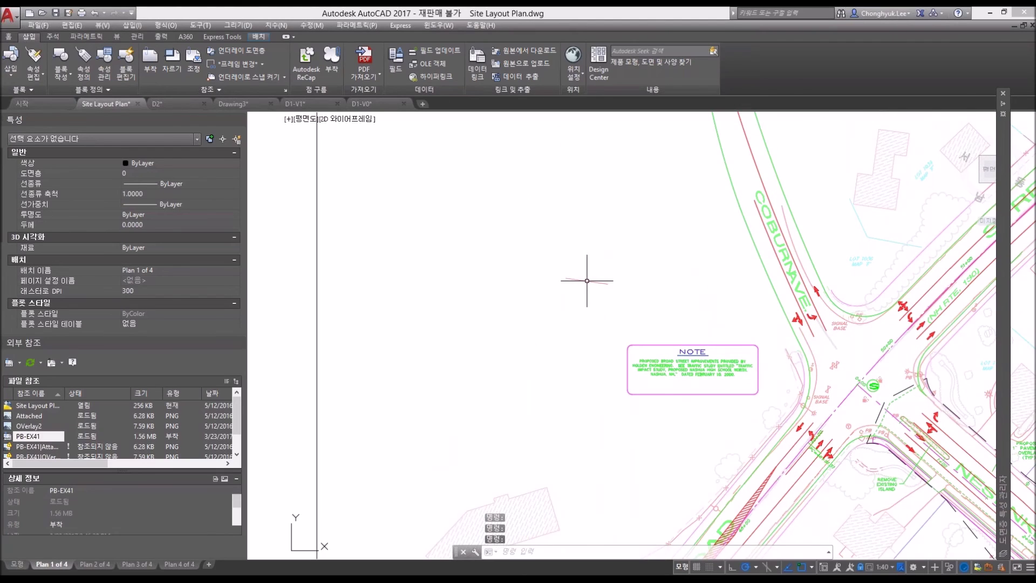
middle_click_drag(714, 282, 662, 333)
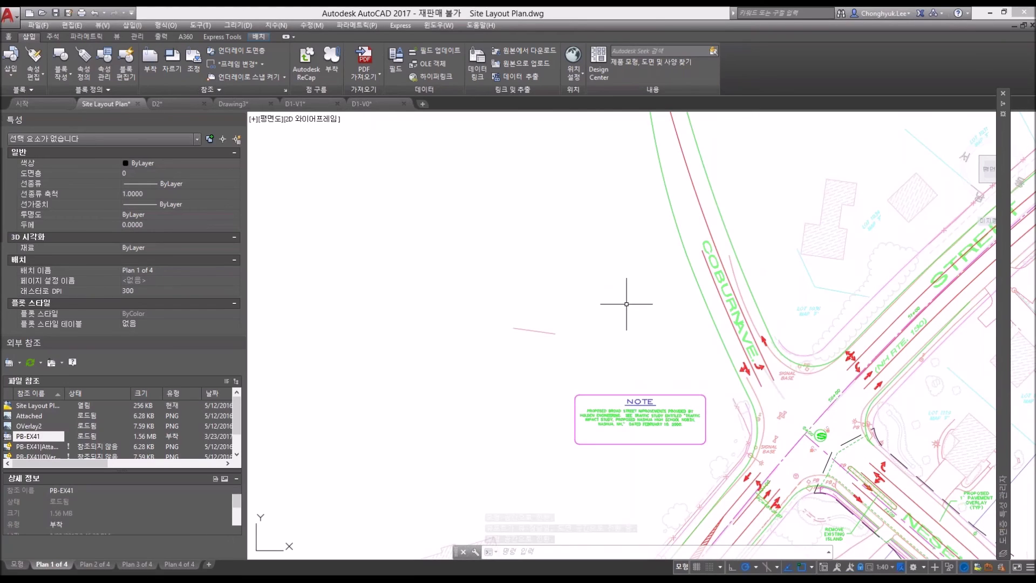
key("Escape")
key("Escape")
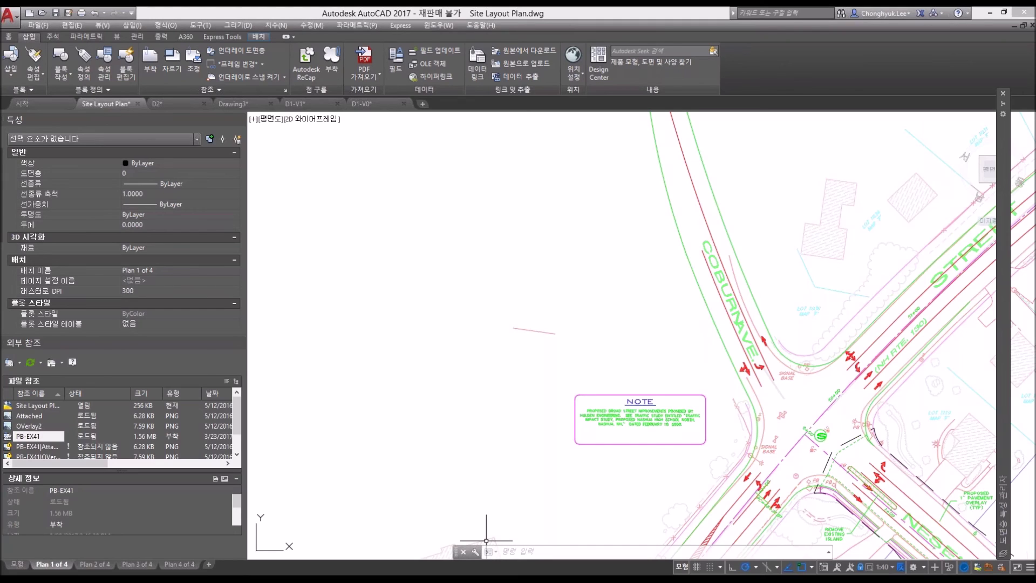
Step: Start eTransmit for the Site Layout Plan and review the files to include in the file table
scroll(633, 398, "down", 3)
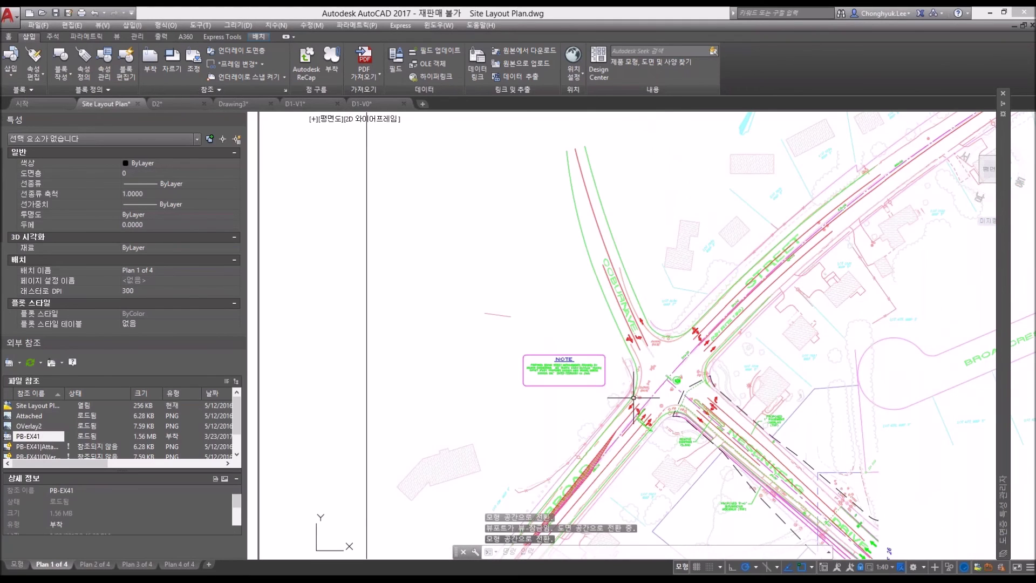
middle_click_drag(677, 427, 628, 401)
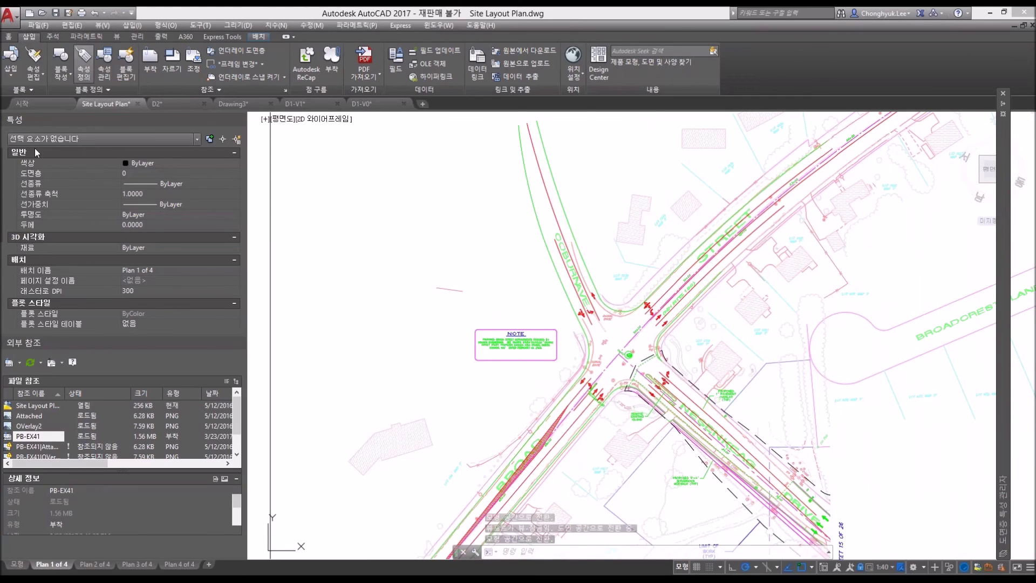
left_click(9, 15)
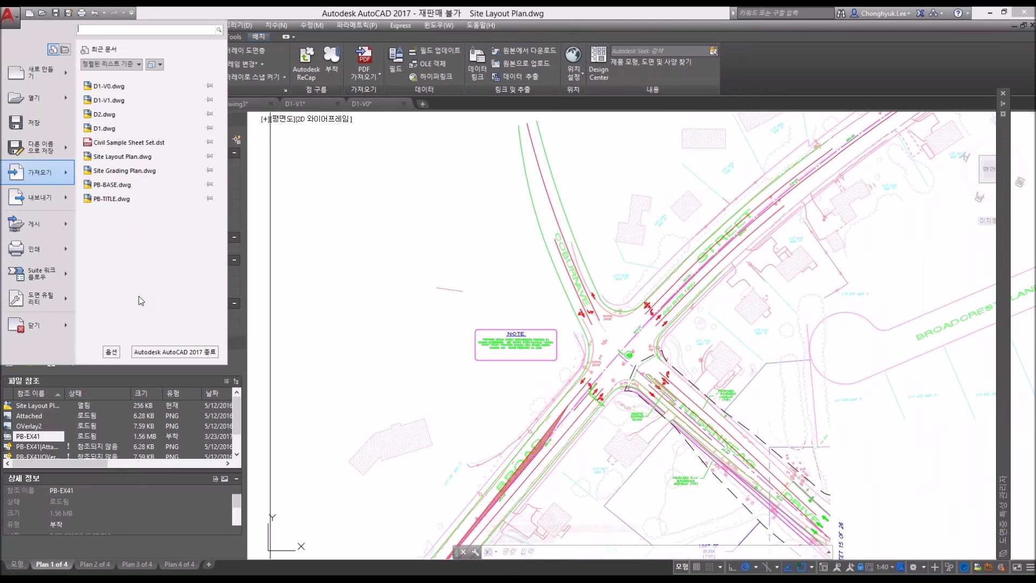
left_click(52, 232)
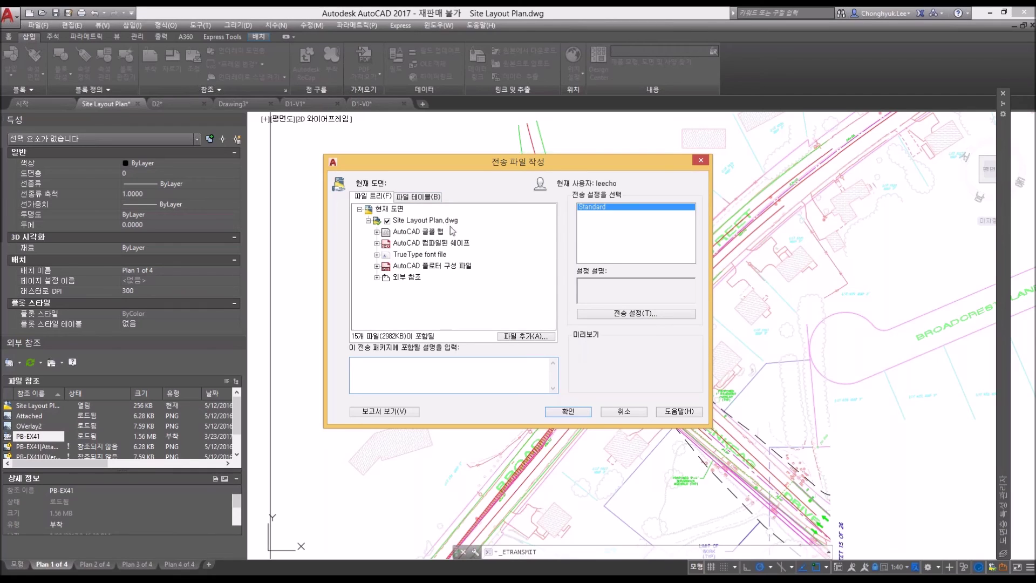
left_click(423, 197)
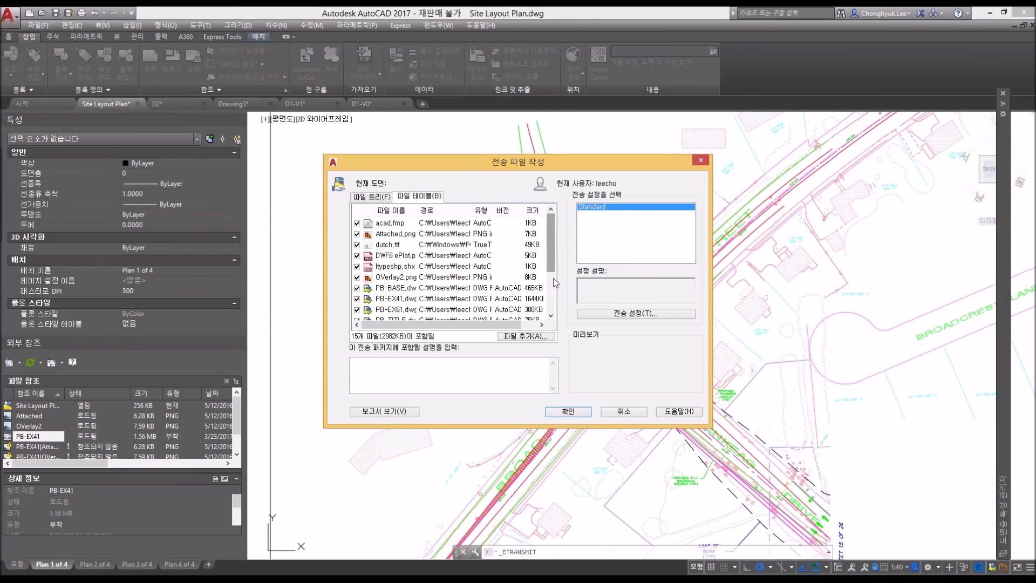
scroll(558, 248, "down", 2)
scroll(559, 247, "up", 2)
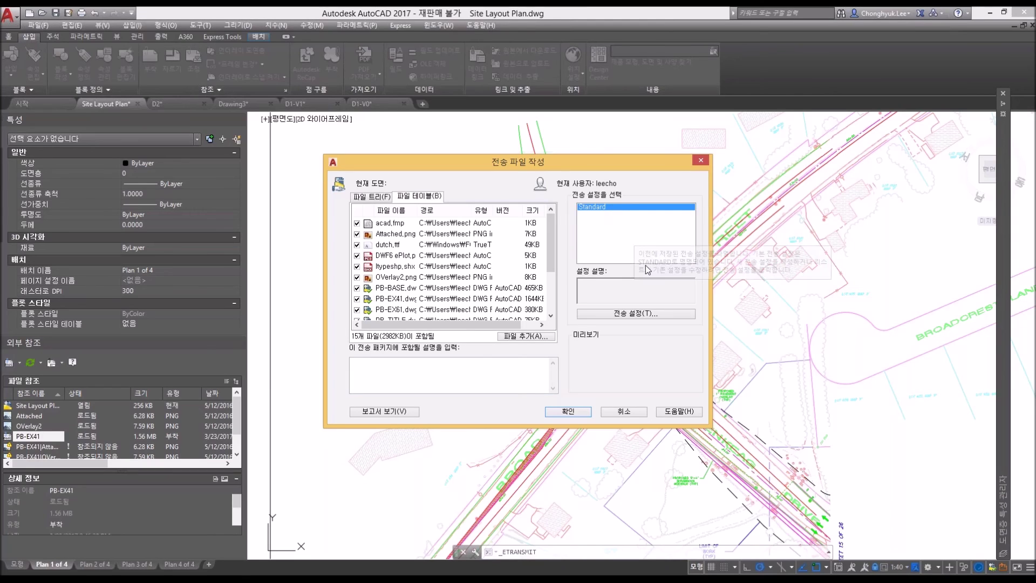
Step: Review the Standard transmittal setup's options, including the Zip package type, and leave eTransmit without creating a package
left_click(636, 313)
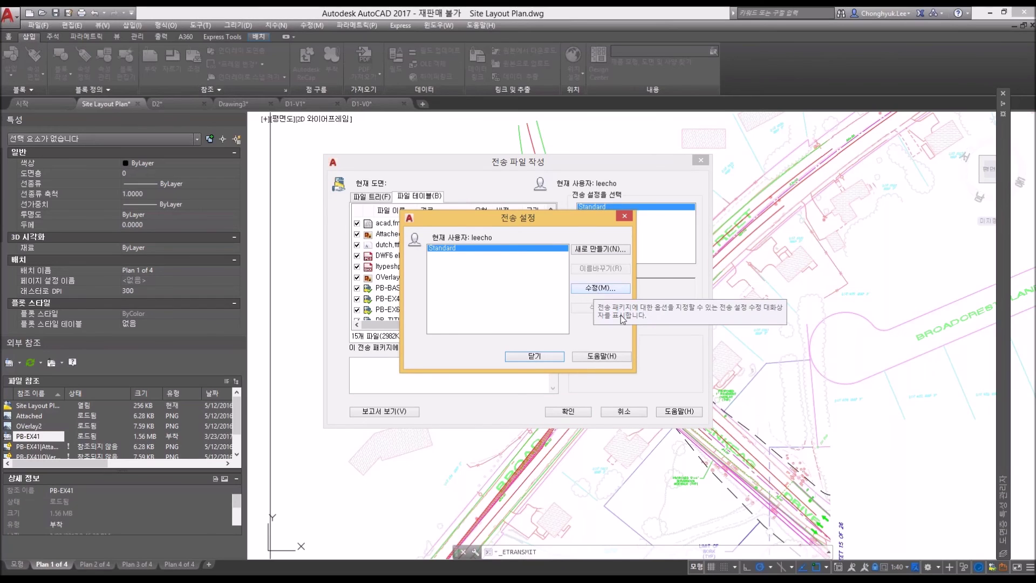
left_click(594, 290)
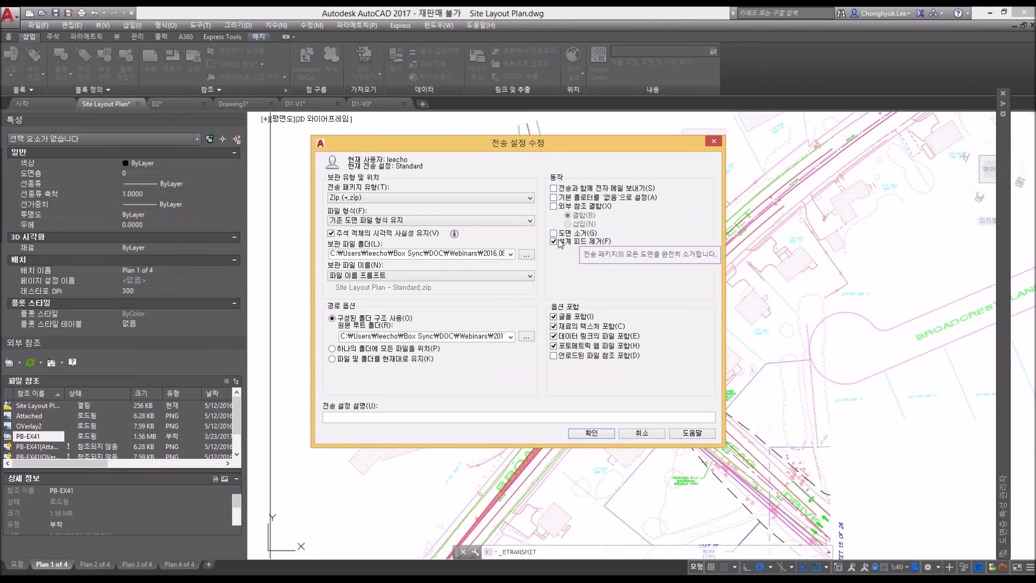
left_click(457, 198)
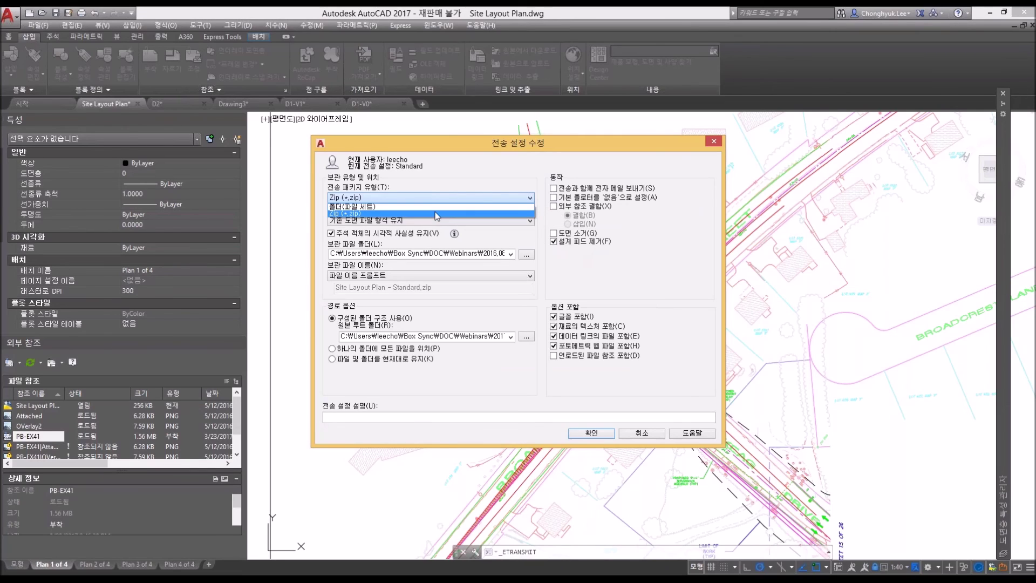
left_click(437, 214)
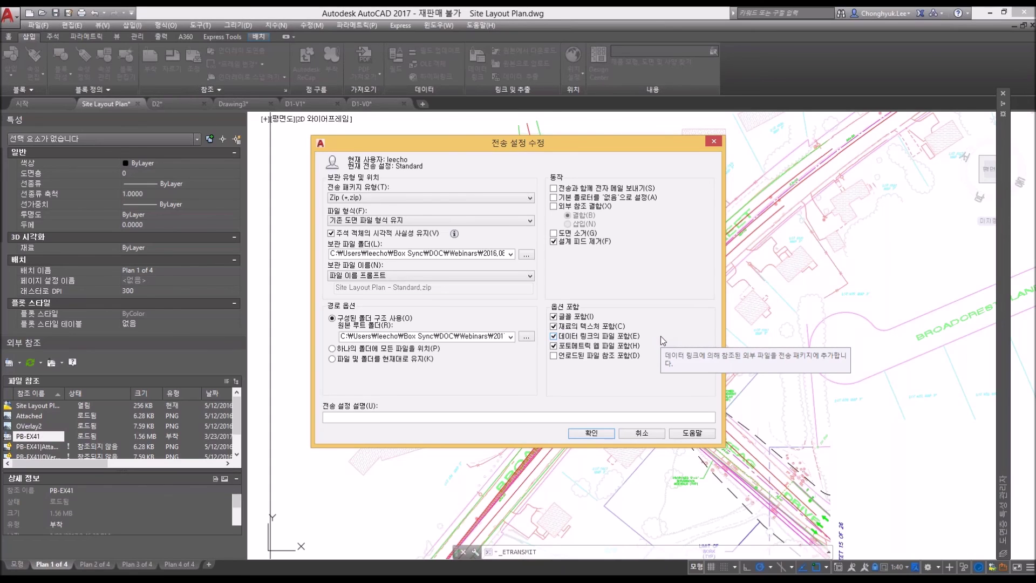
left_click(643, 437)
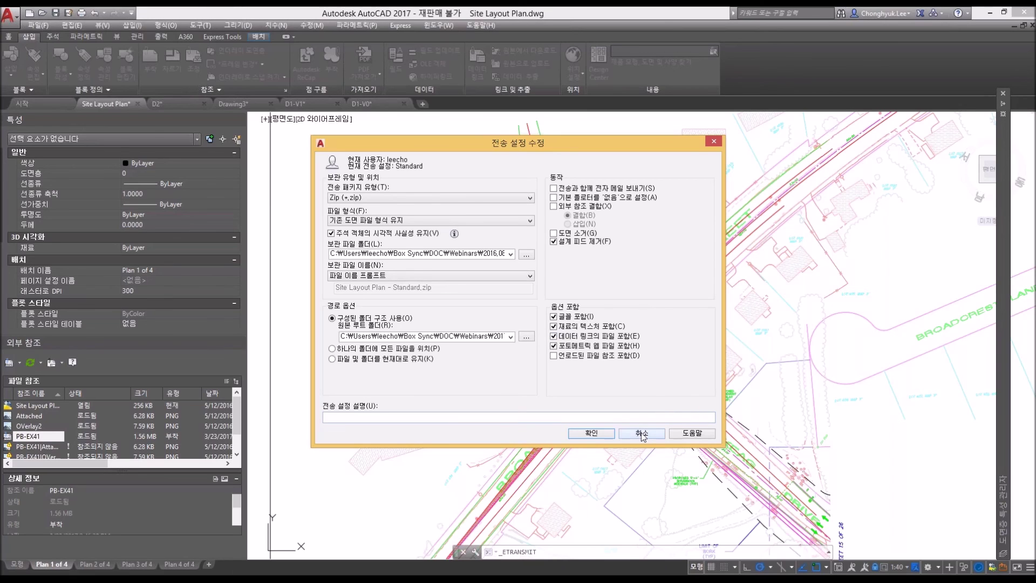
left_click(537, 358)
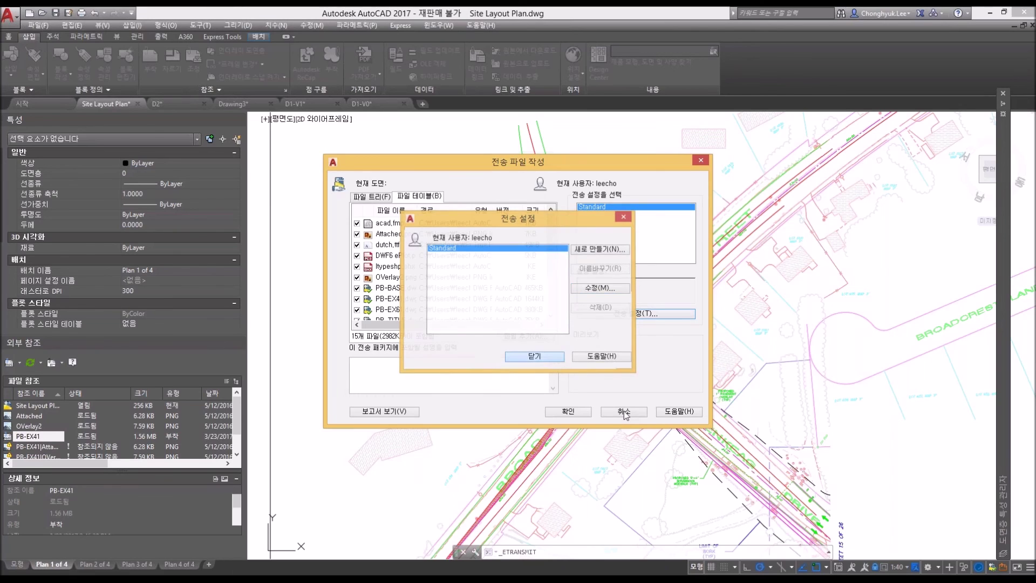
key("Escape")
Step: Examine the found location and saved path of the nested PB-EX41|Attached image reference in its details
left_click(56, 445)
scroll(169, 443, "down", 1)
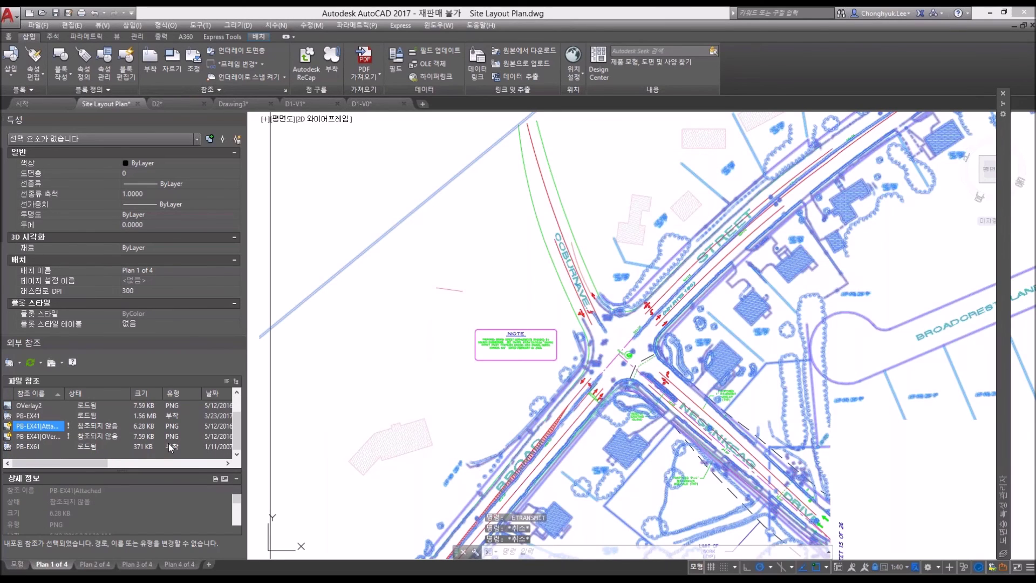
scroll(154, 514, "down", 2)
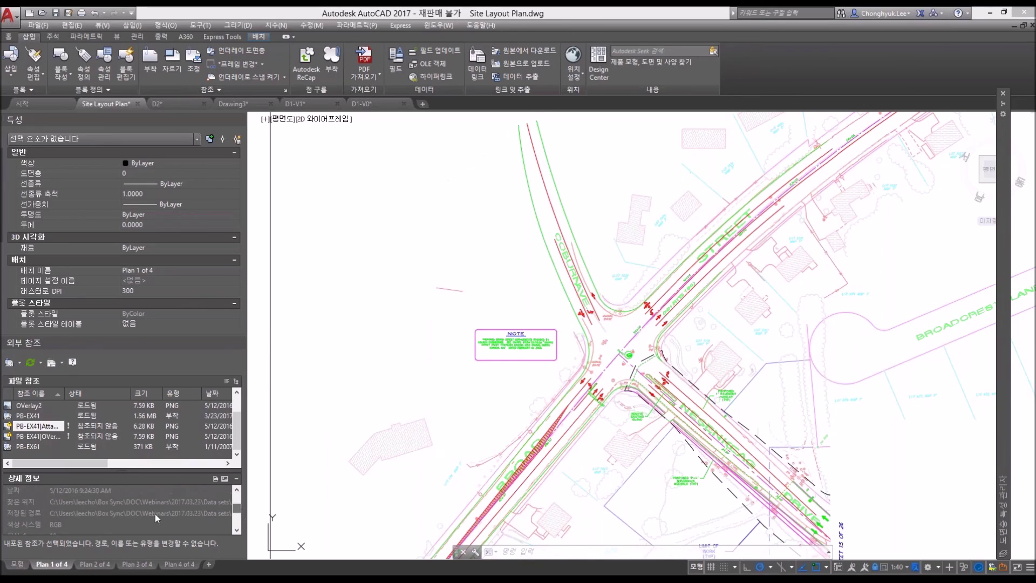
left_click(186, 514)
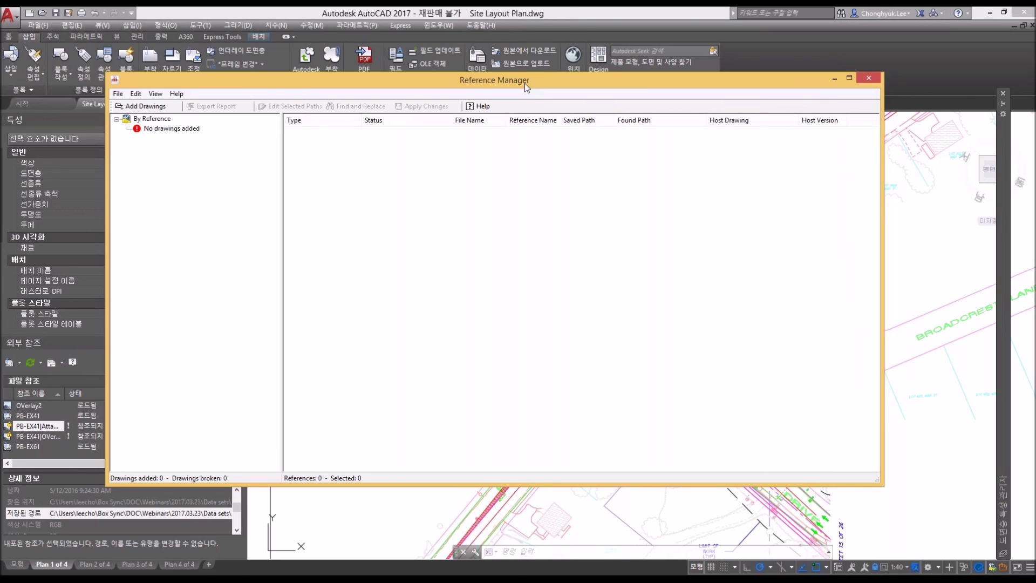
Step: In Reference Manager, add drawings A-01.dwg through T-01.dwg from the Architectural - RefManager folder, including all xrefs regardless of nesting level
left_click(120, 94)
left_click(135, 94)
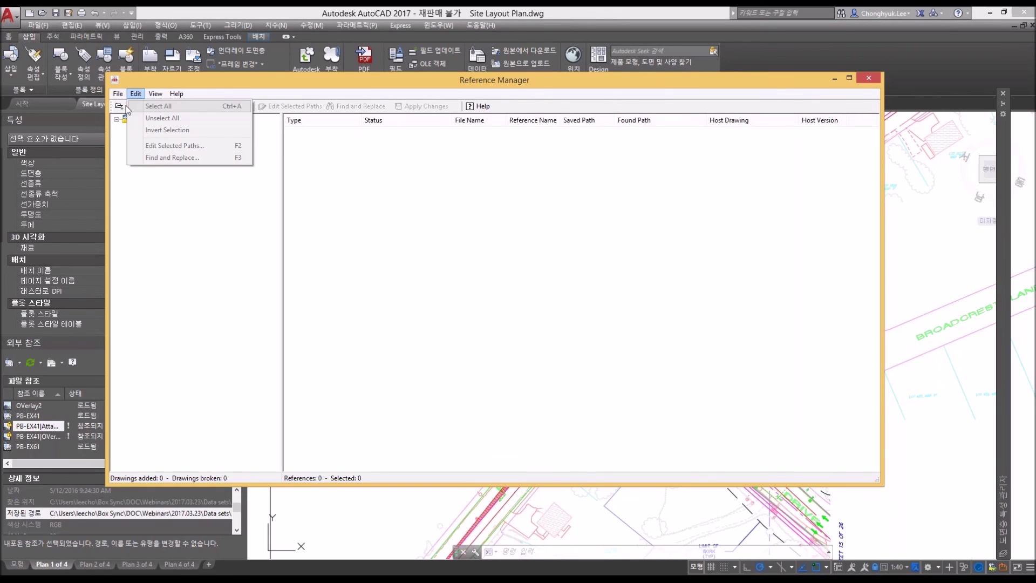
left_click(122, 107)
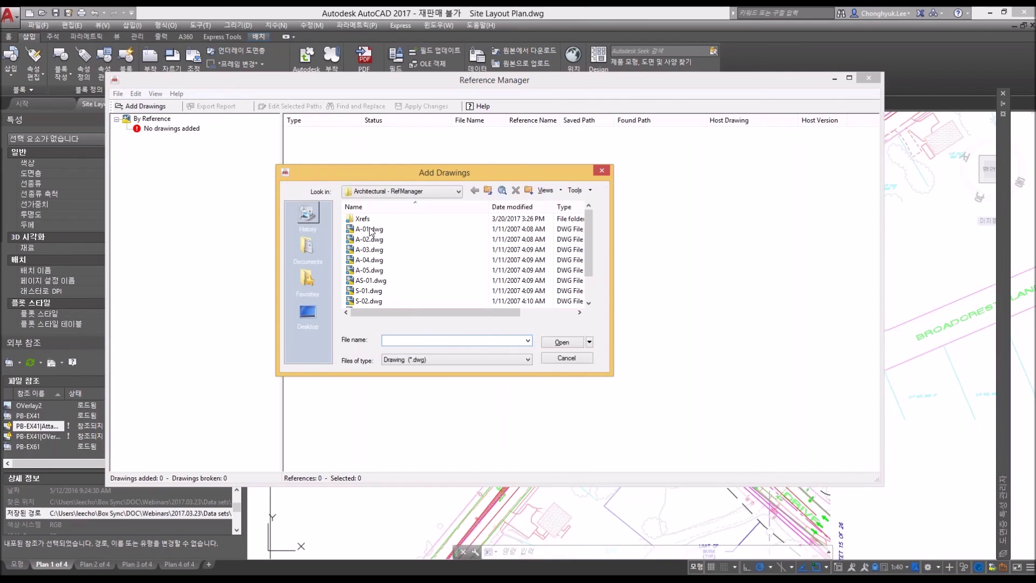
left_click(371, 230)
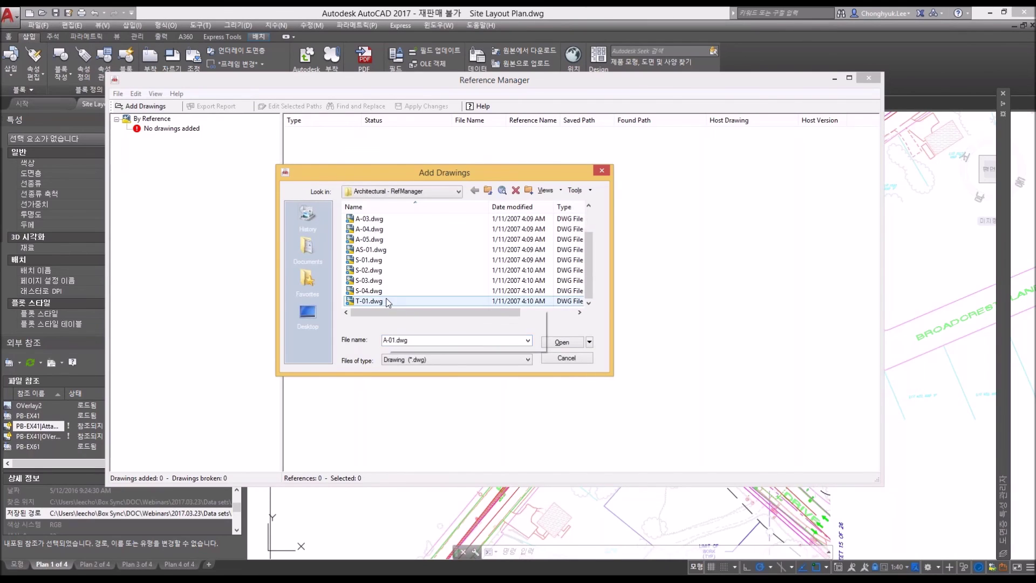
scroll(371, 297, "down", 1)
left_click(371, 300, "shift")
key("Return")
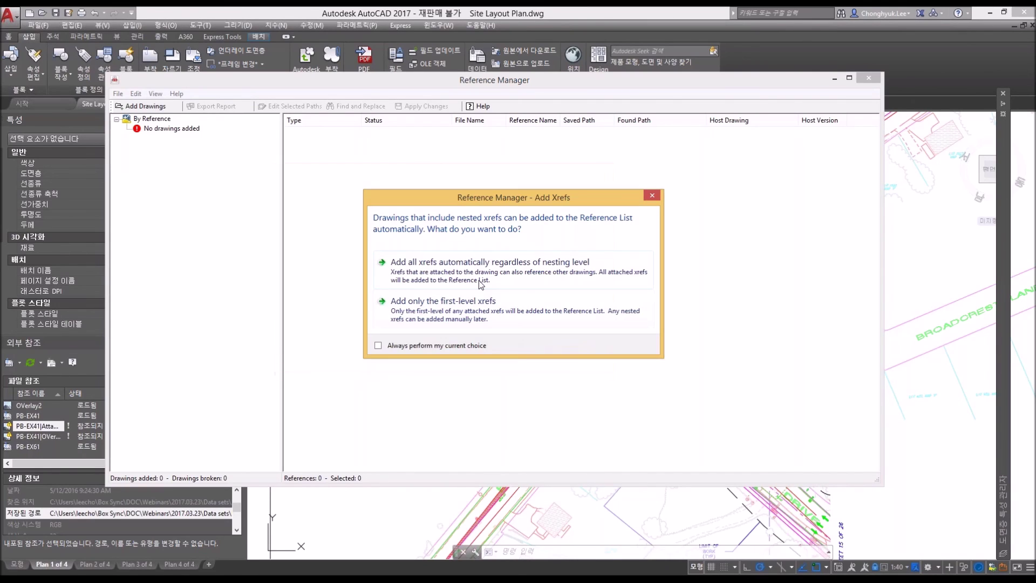
left_click(481, 283)
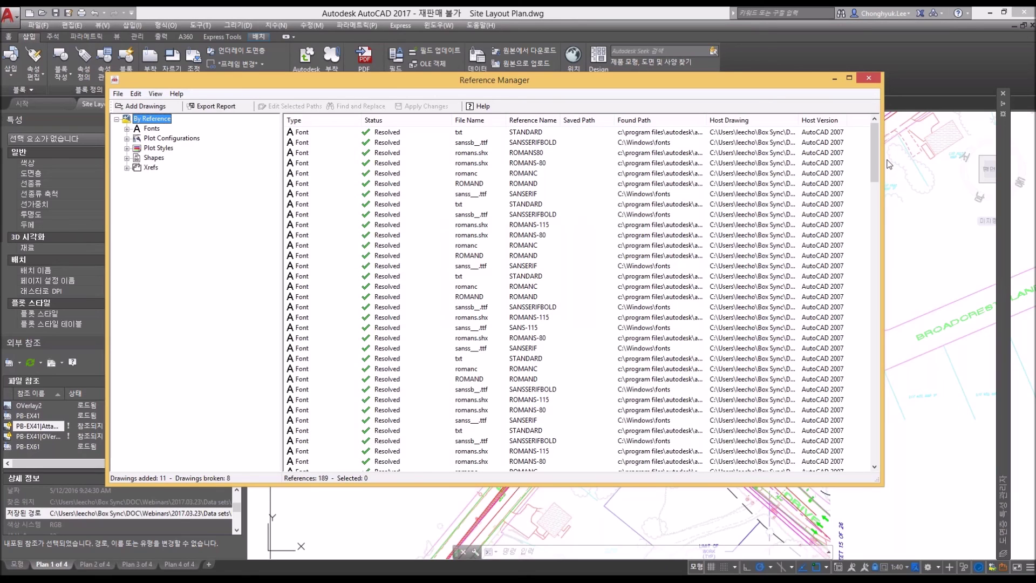
Step: Set the saved path of all Not Found xrefs, from the first Wall Base.dwg to the Grid Plan.dwg overlay, to .\xrefs
left_click_drag(875, 162, 874, 417)
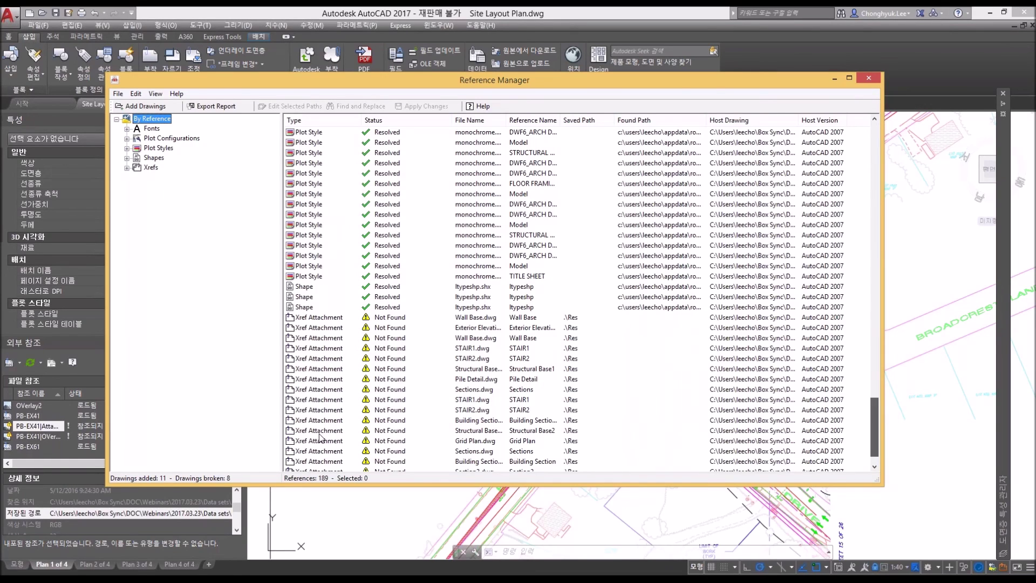
left_click(316, 287)
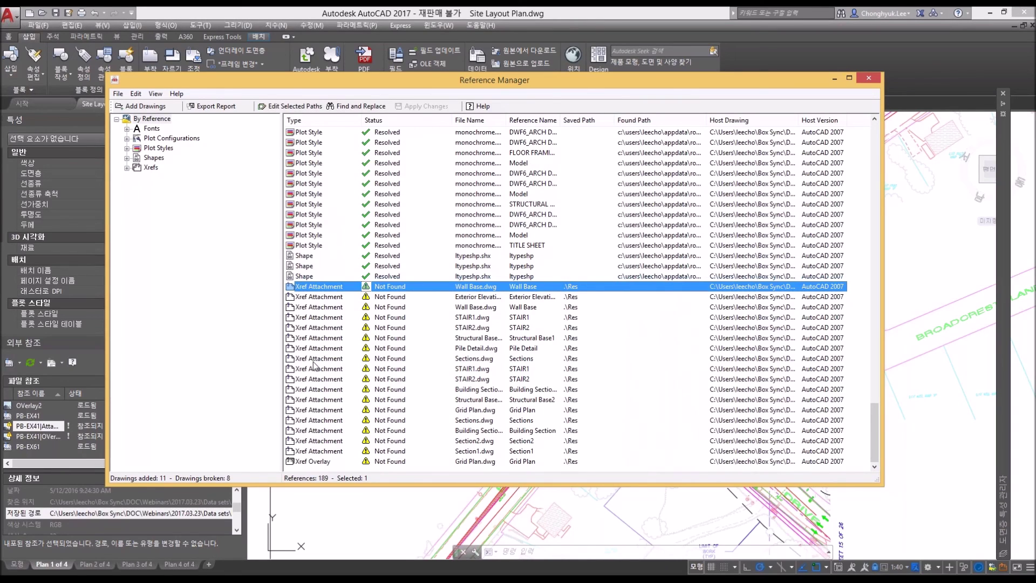
key("shift+End")
right_click(328, 364)
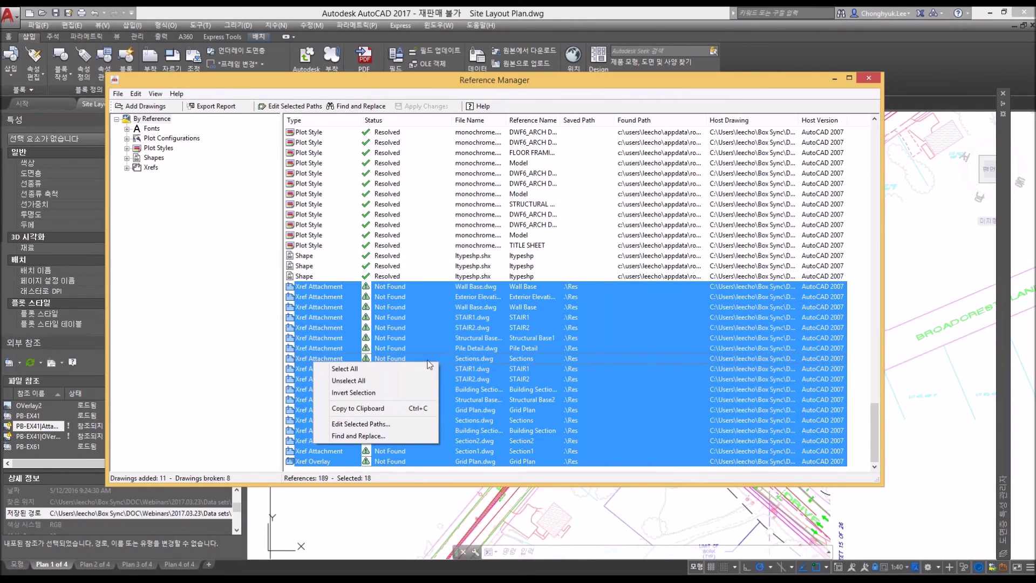
left_click(410, 424)
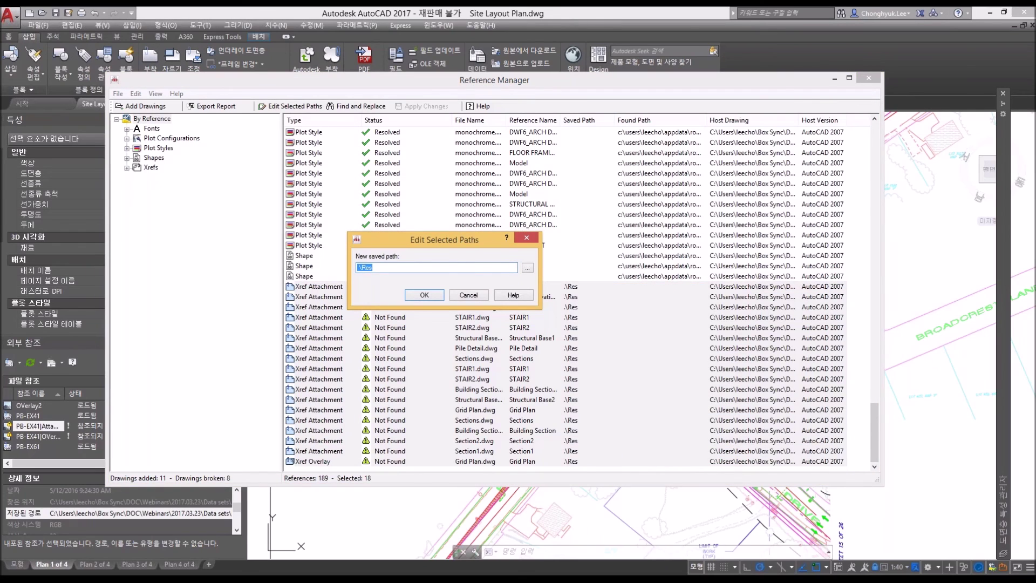
type(".\\xrefs")
key("Return")
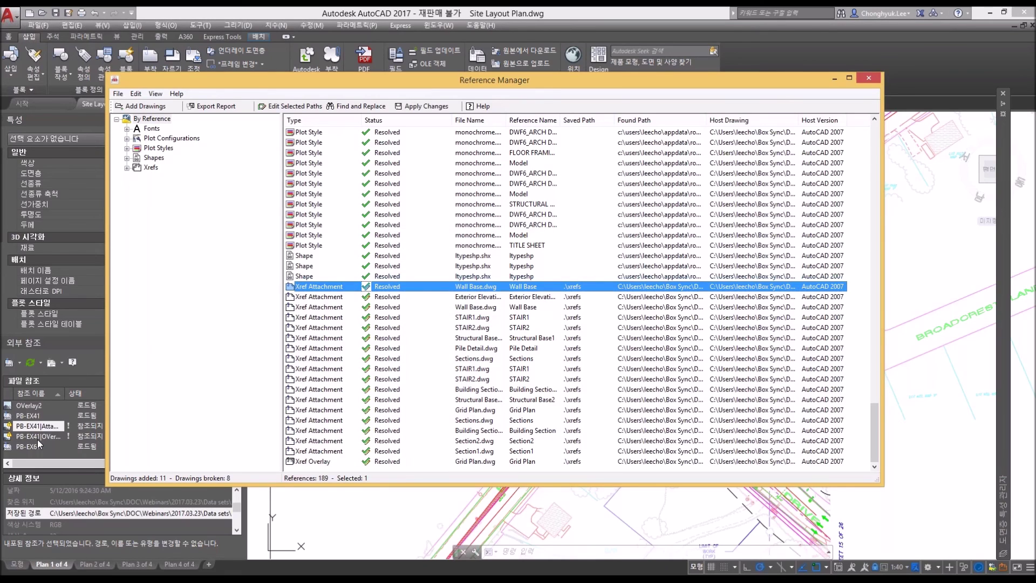
mouse_move(93, 435)
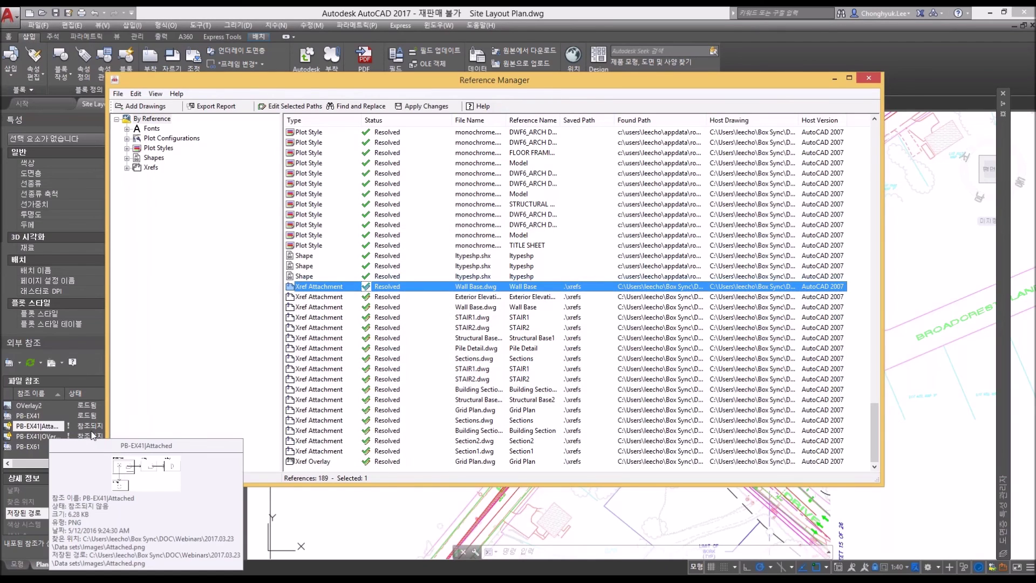
left_click(429, 338)
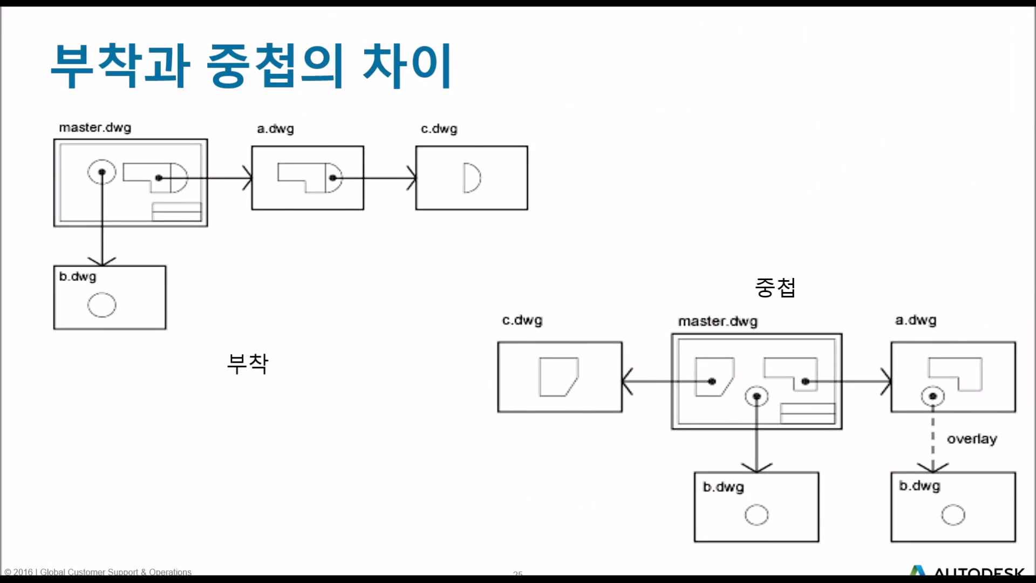
key("Right")
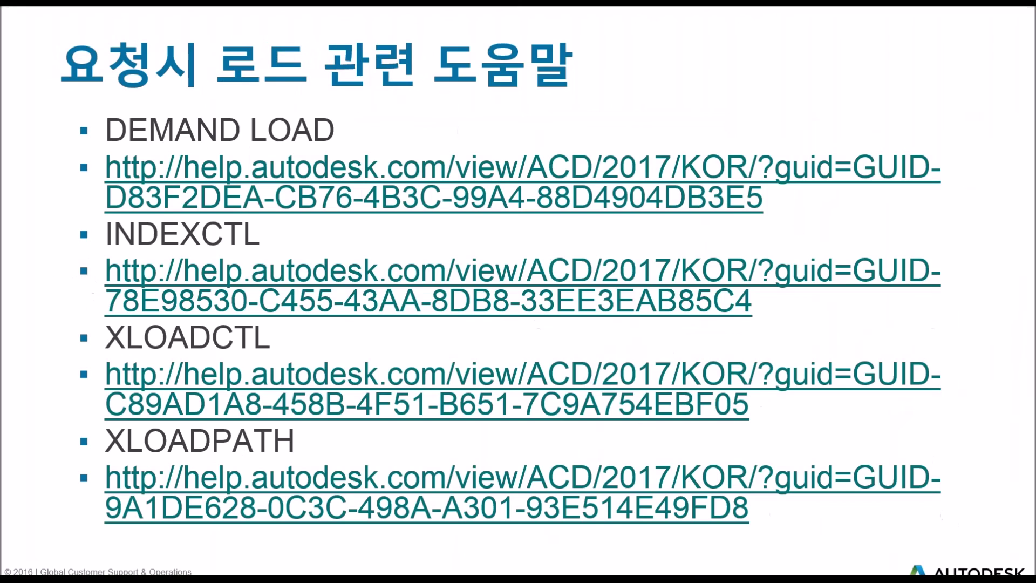